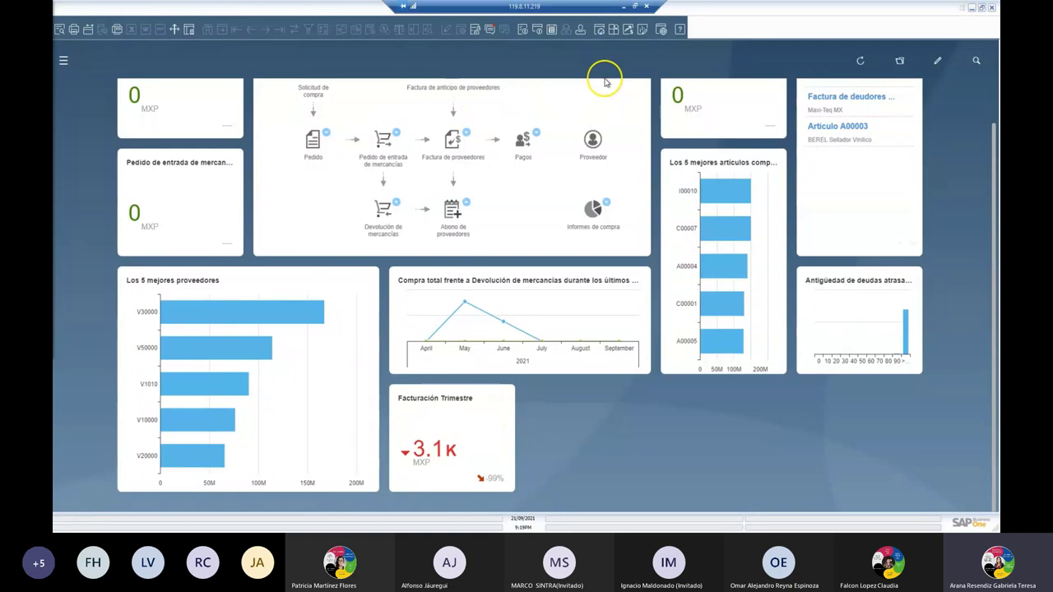
# Start a new panel in the detailed analysis designer and open its data source selection
pyautogui.click(644, 33)
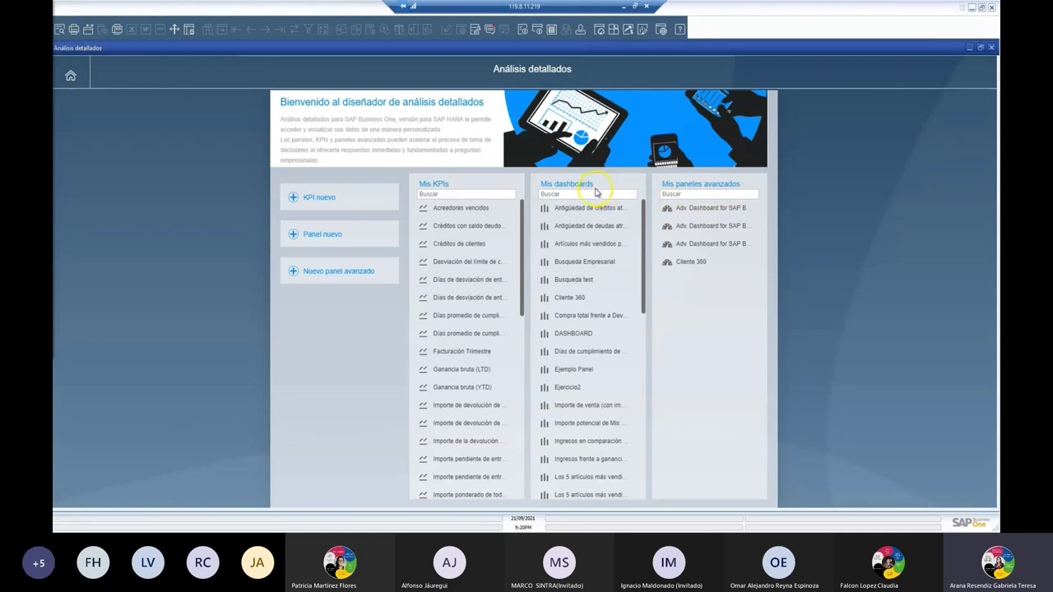
pyautogui.click(308, 239)
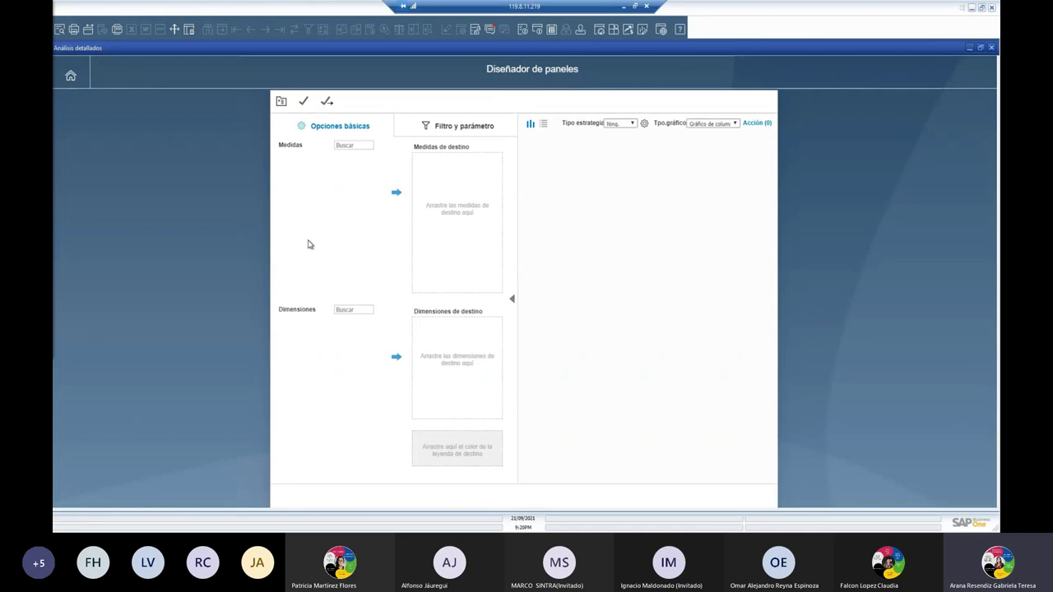
pyautogui.click(281, 102)
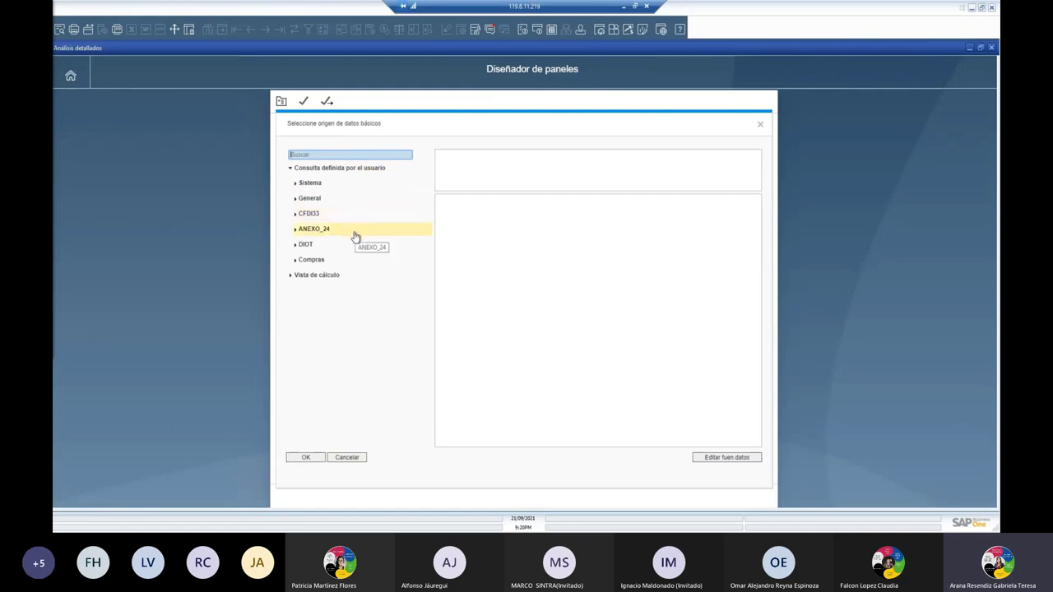
# Set the panel's data source to the Oportunidades calculation view under Gestión de relaciones del cliente
pyautogui.click(353, 264)
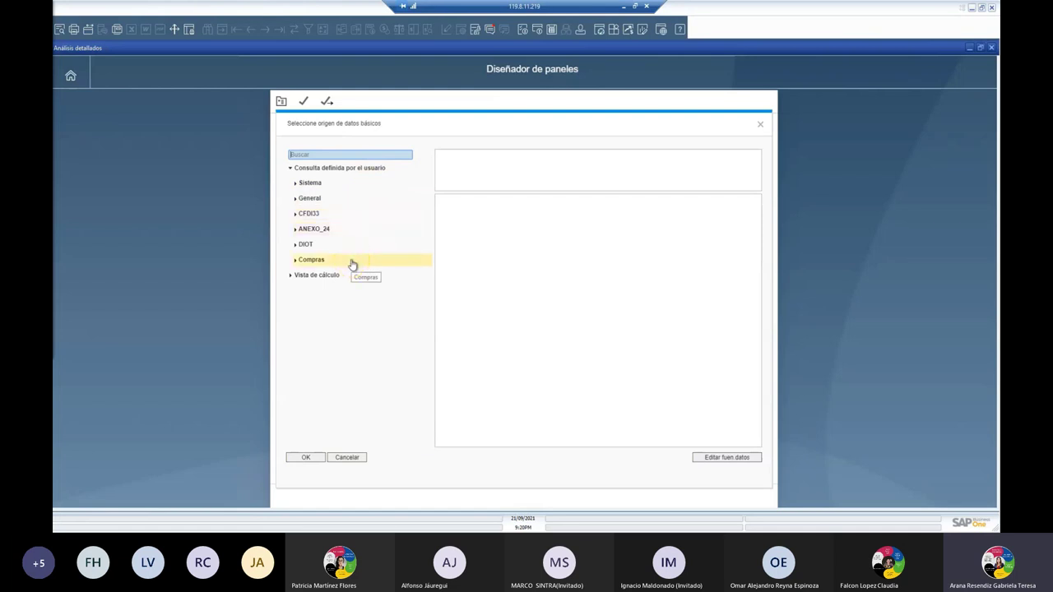
pyautogui.click(370, 185)
pyautogui.click(361, 261)
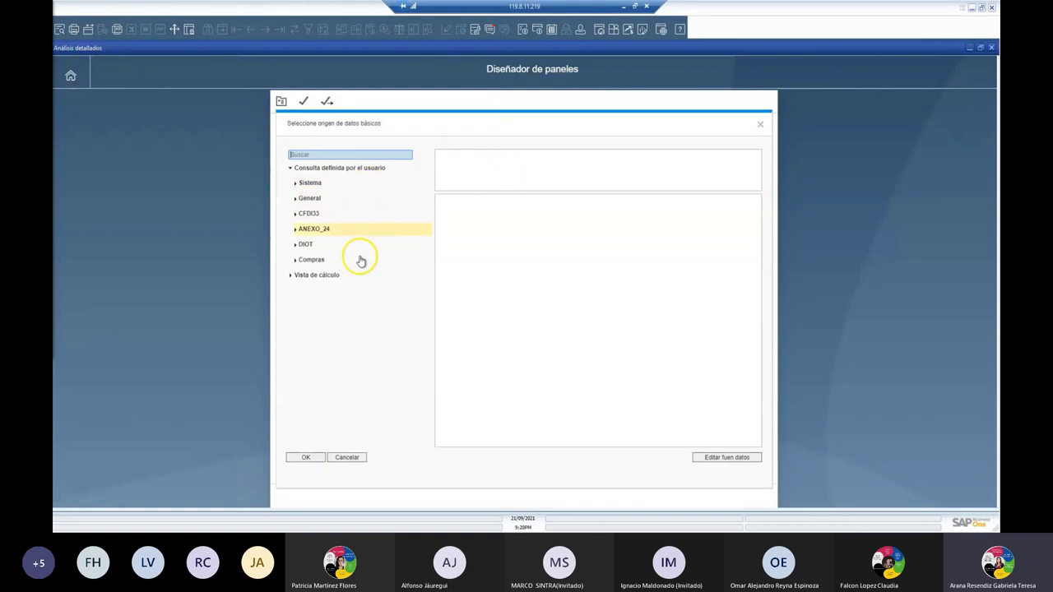
pyautogui.click(290, 276)
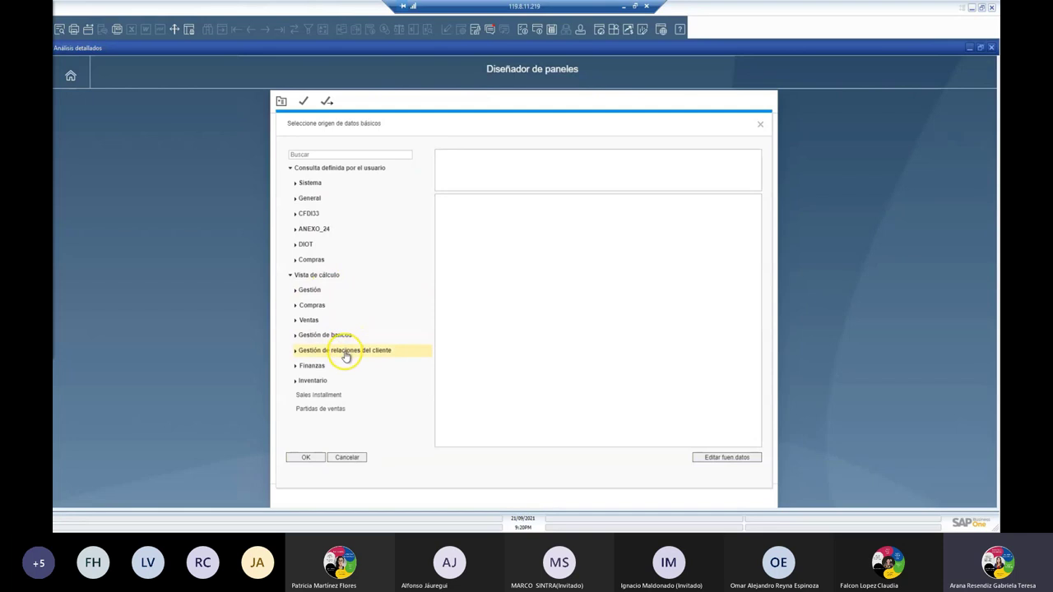
pyautogui.click(362, 401)
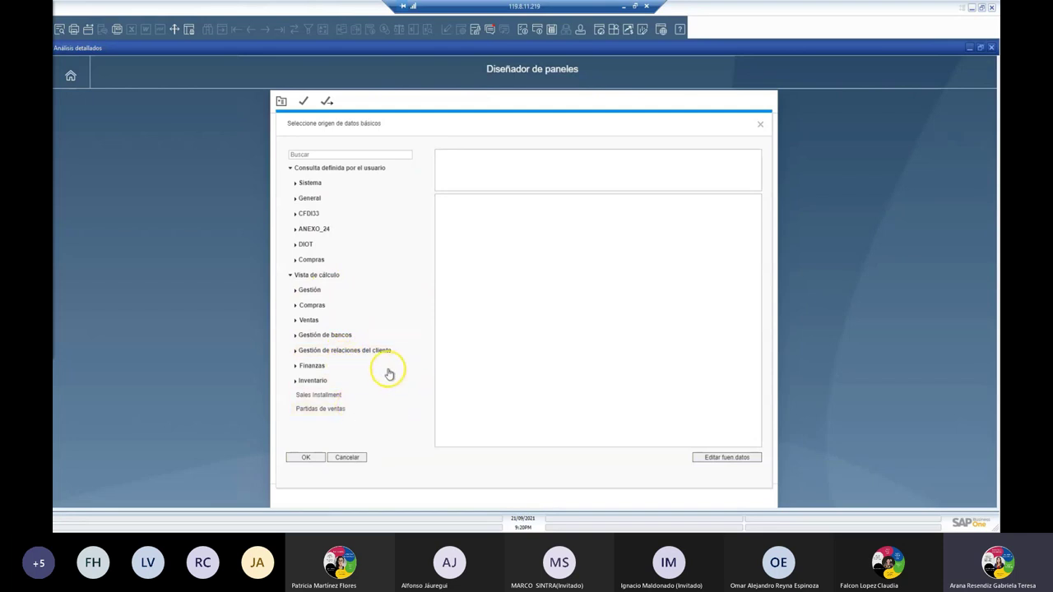
pyautogui.click(391, 366)
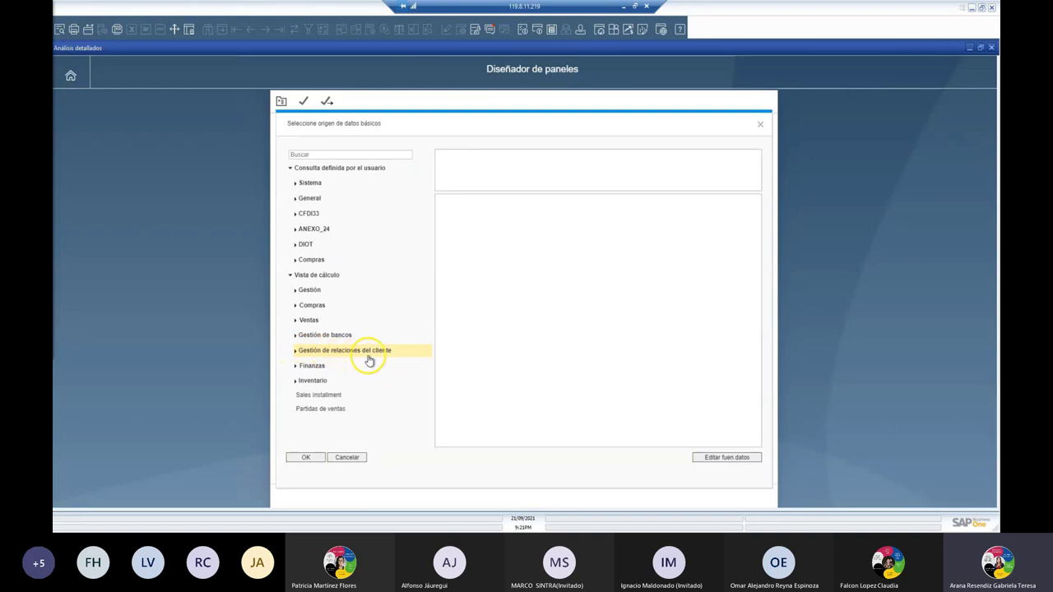
pyautogui.click(296, 352)
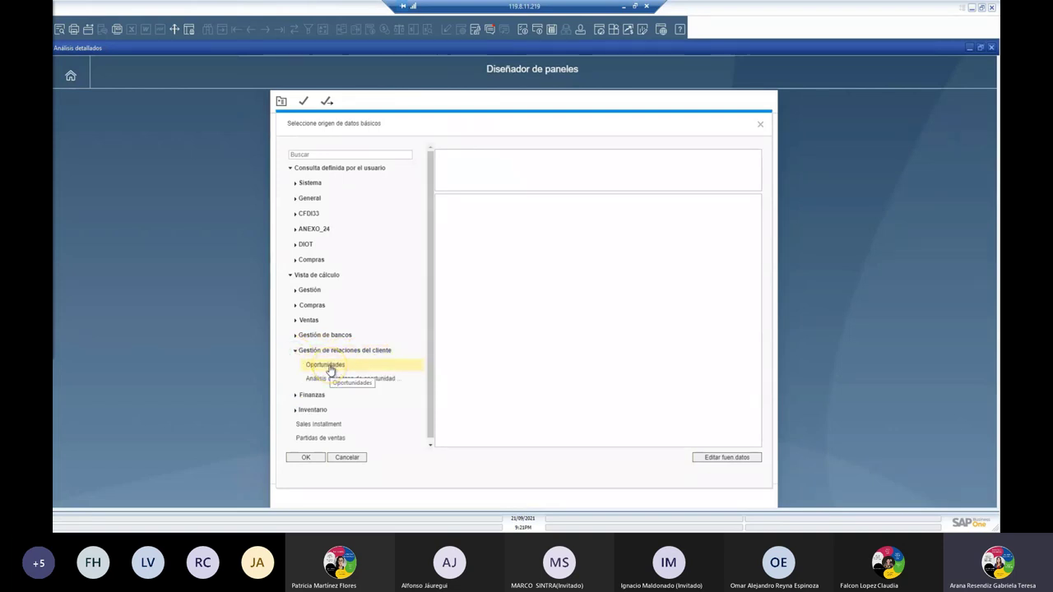
pyautogui.click(330, 370)
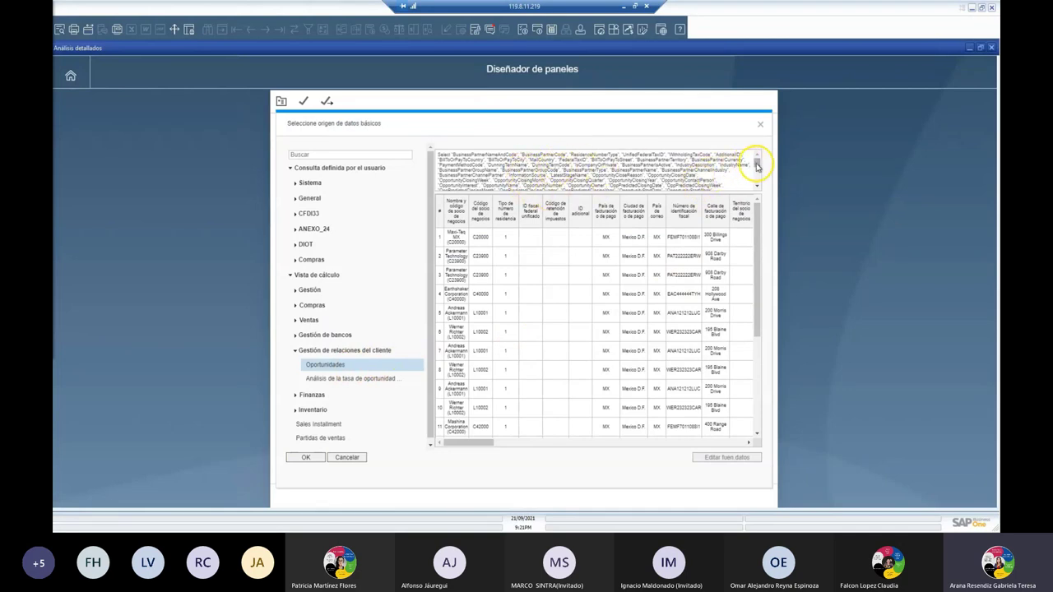
pyautogui.moveTo(757, 165)
pyautogui.mouseDown()
pyautogui.moveTo(761, 180)
pyautogui.moveTo(757, 155)
pyautogui.mouseUp()
pyautogui.moveTo(483, 442); pyautogui.dragTo(447, 443)
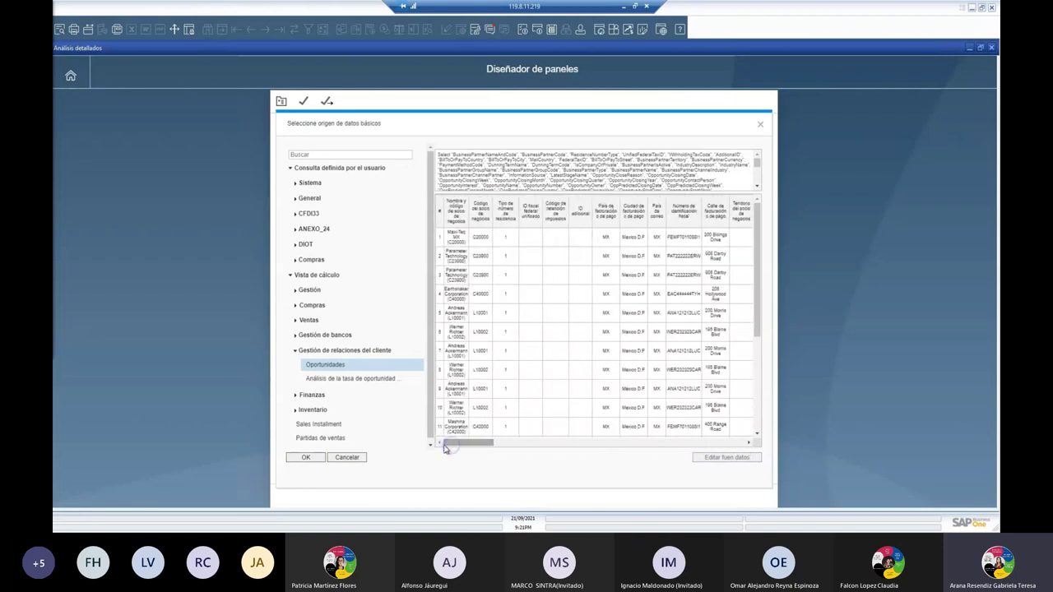
pyautogui.click(304, 458)
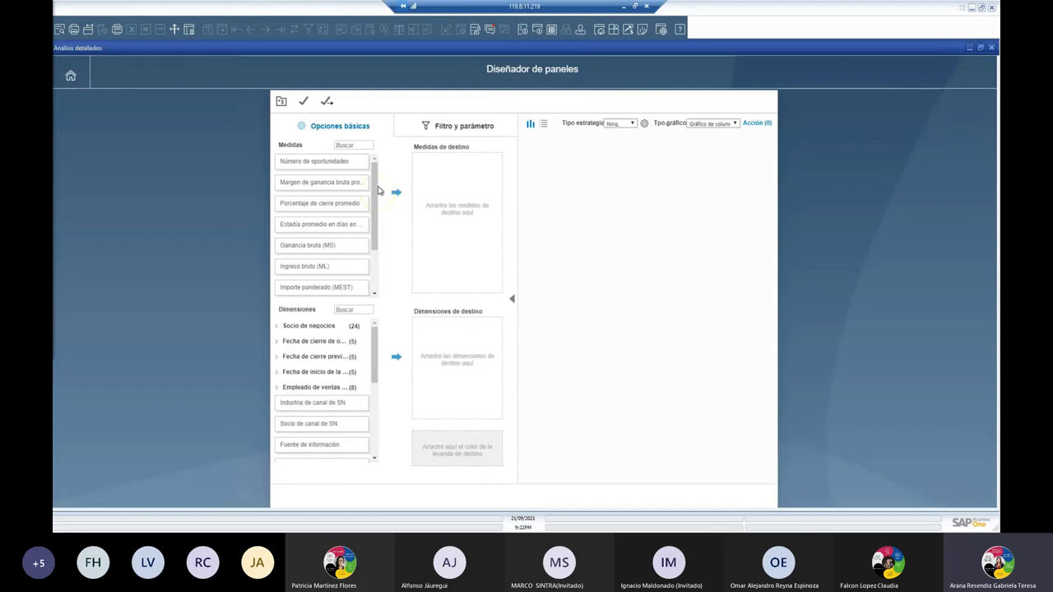
# Add Importe potencial (ML) to the panel's target measures
pyautogui.moveTo(376, 188); pyautogui.dragTo(374, 282)
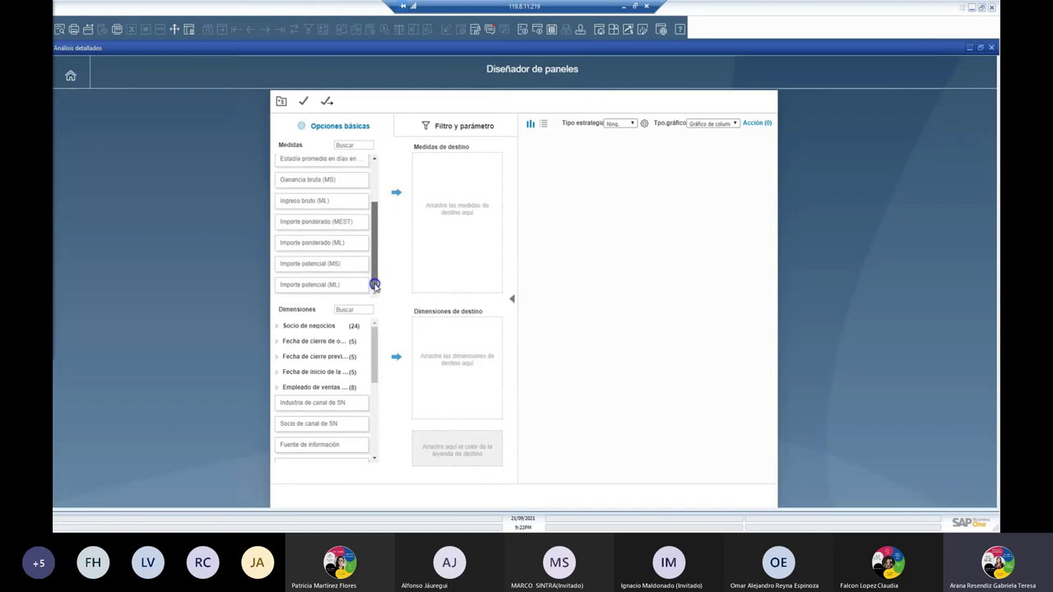
pyautogui.moveTo(308, 289); pyautogui.dragTo(450, 208)
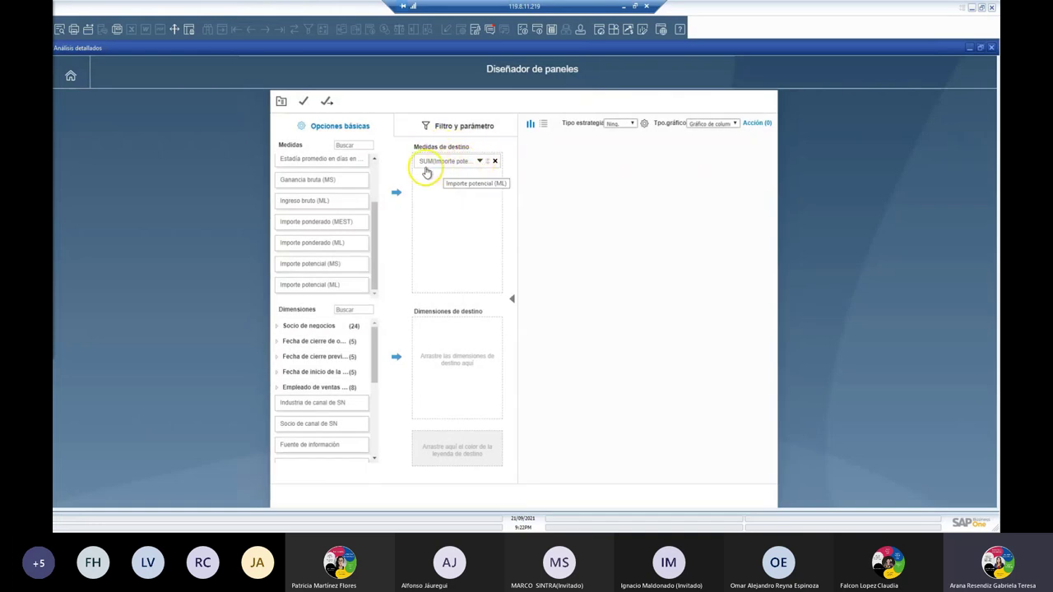
# Review the calculation, rename and sort options available for the Importe potencial (ML) target measure
pyautogui.click(479, 162)
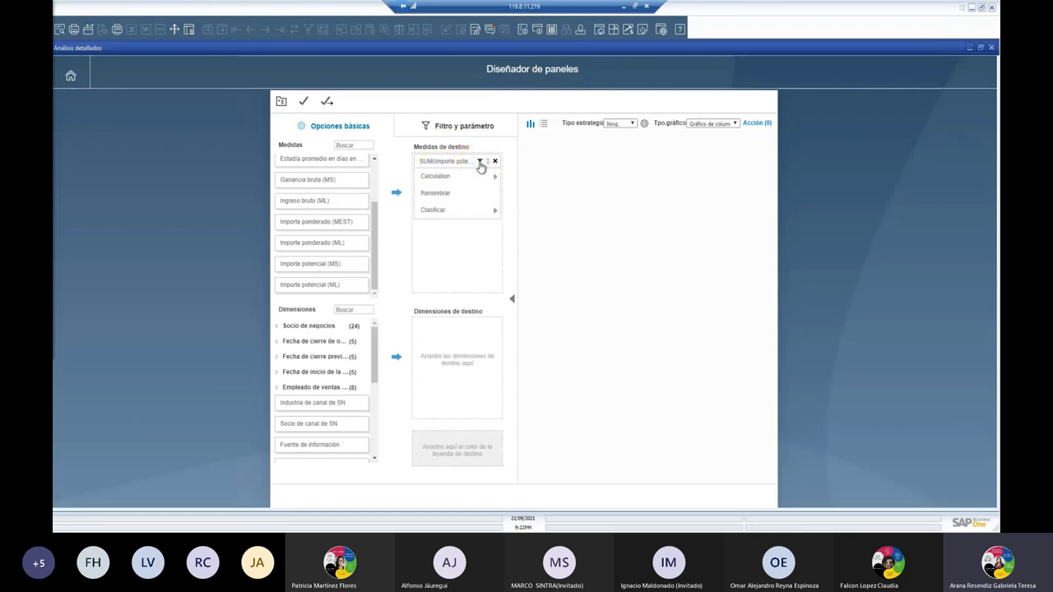
pyautogui.moveTo(482, 178)
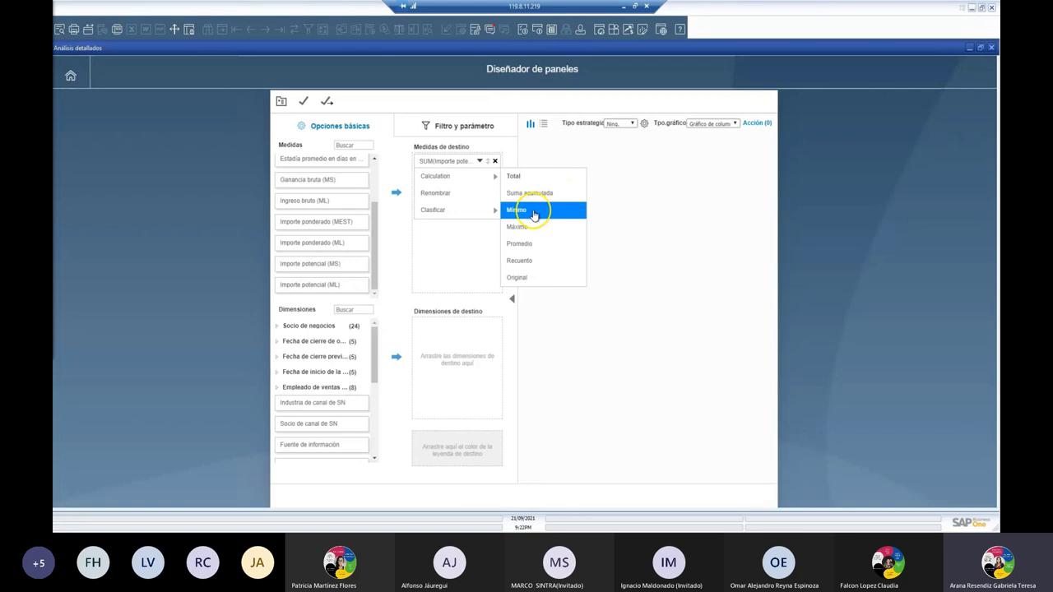
pyautogui.click(533, 244)
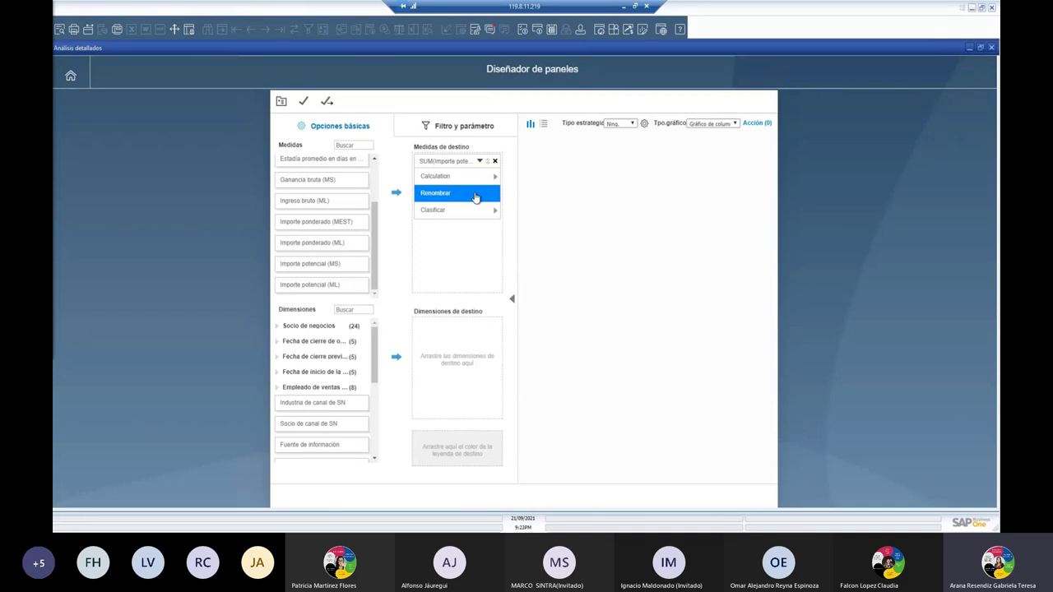
pyautogui.click(479, 211)
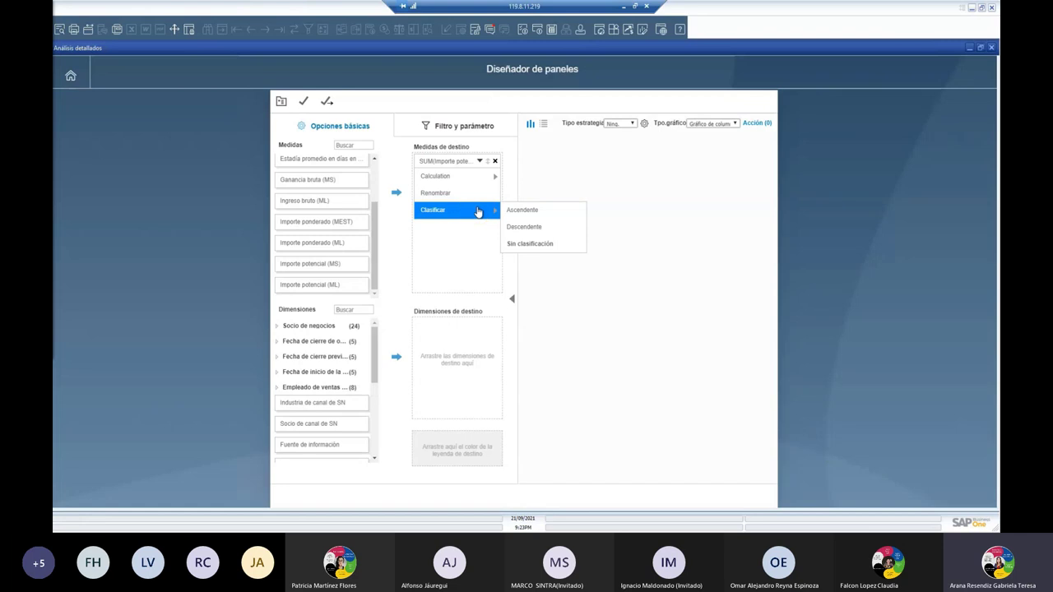
pyautogui.moveTo(484, 211); pyautogui.dragTo(563, 214)
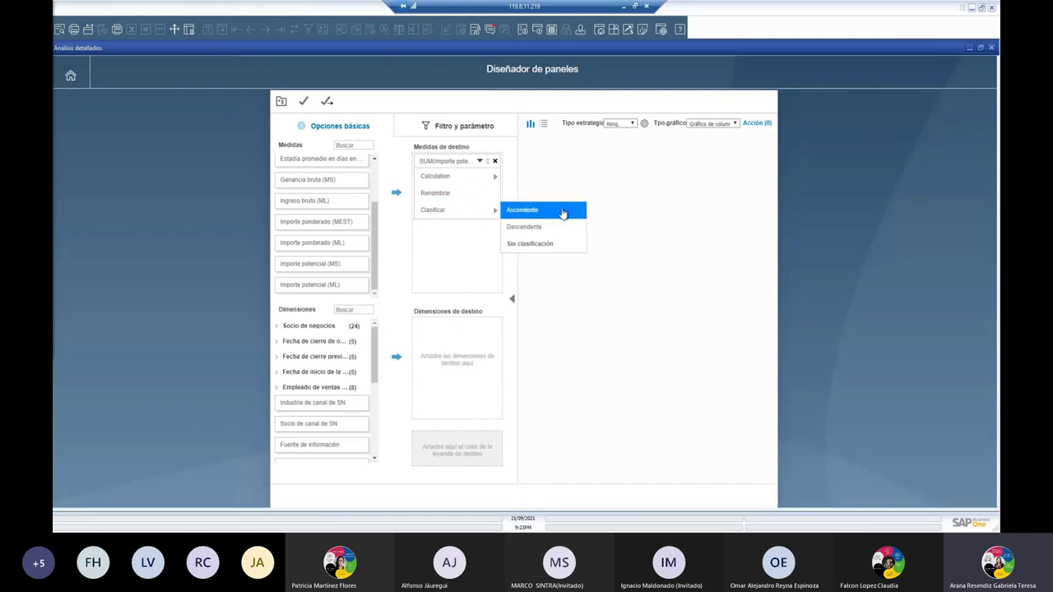
pyautogui.moveTo(563, 214); pyautogui.dragTo(465, 256)
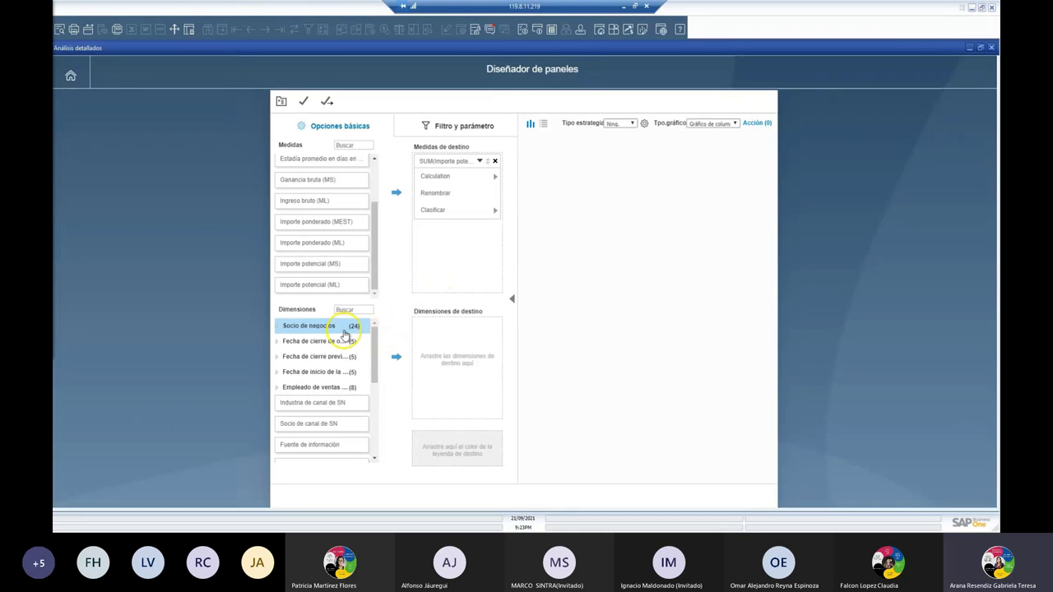
# Add Código del socio de negocios from the Socio de negocios group to the target dimensions
pyautogui.click(278, 327)
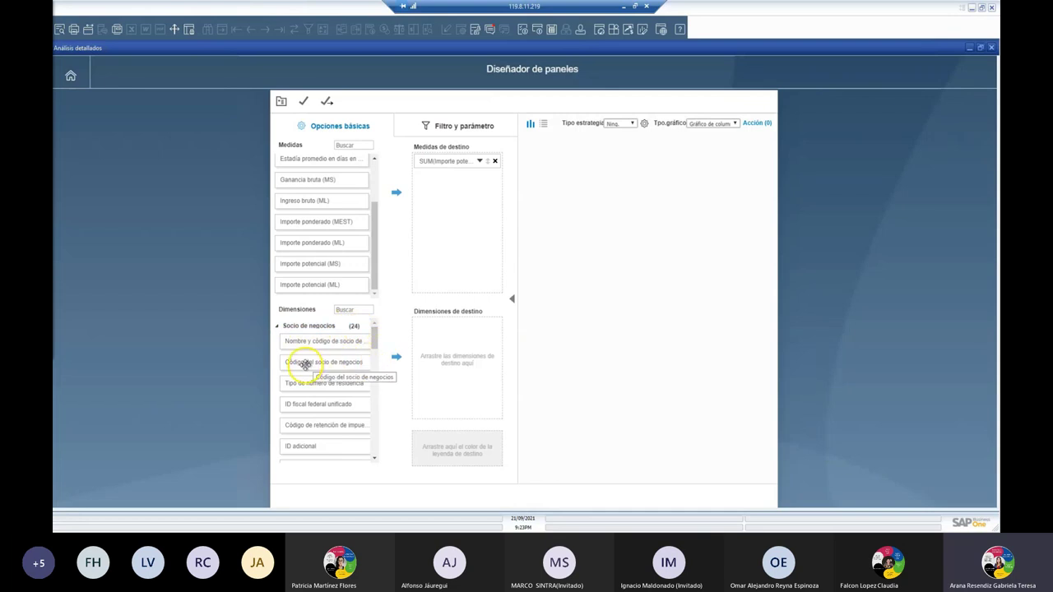
pyautogui.moveTo(305, 363); pyautogui.dragTo(445, 365)
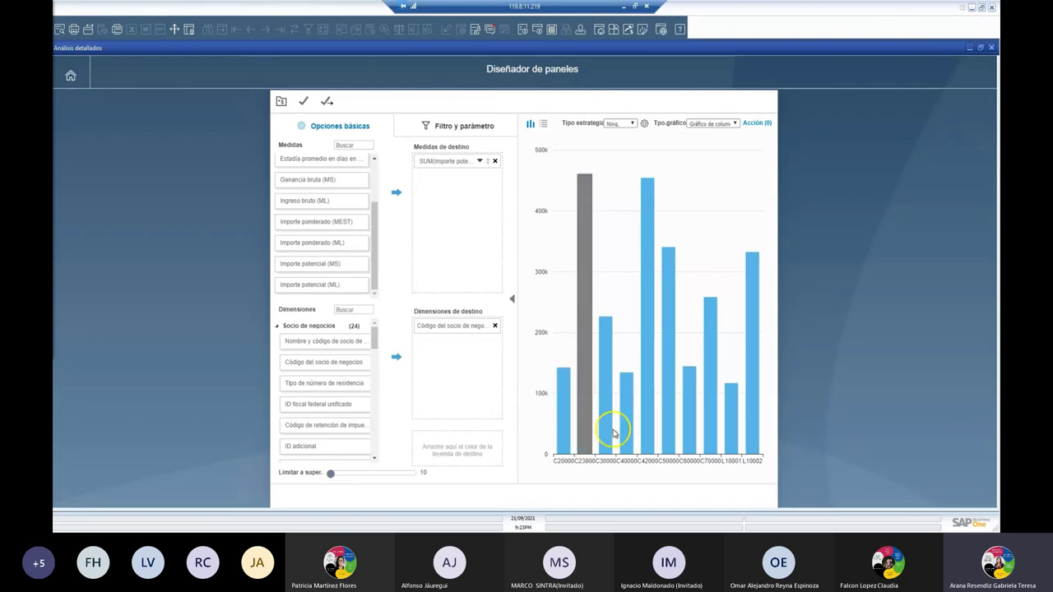
pyautogui.click(756, 415)
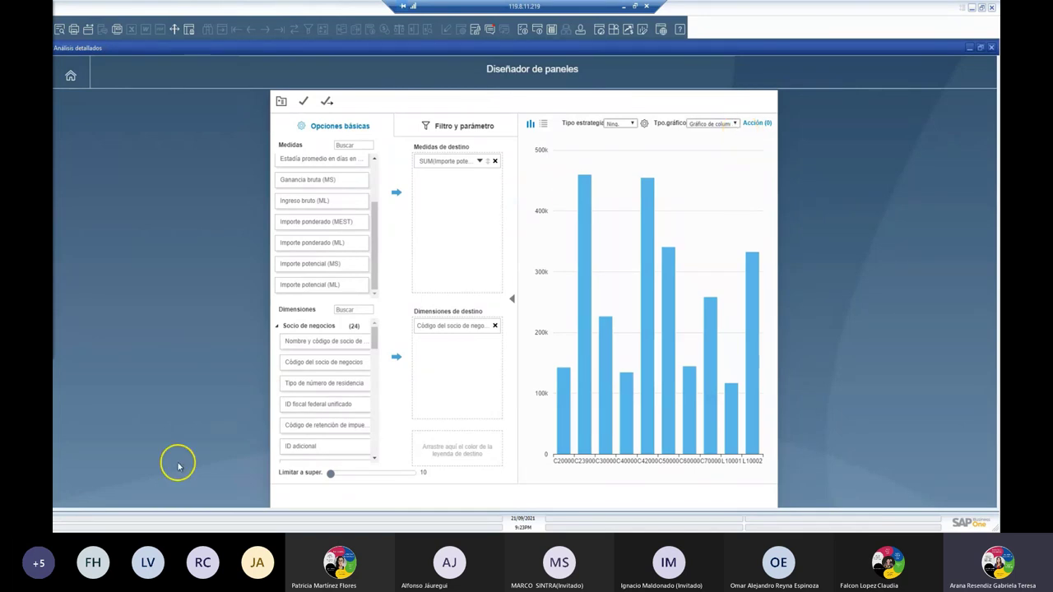
# Preview the data as a line chart and as a pie chart, returning to the column chart
pyautogui.click(736, 123)
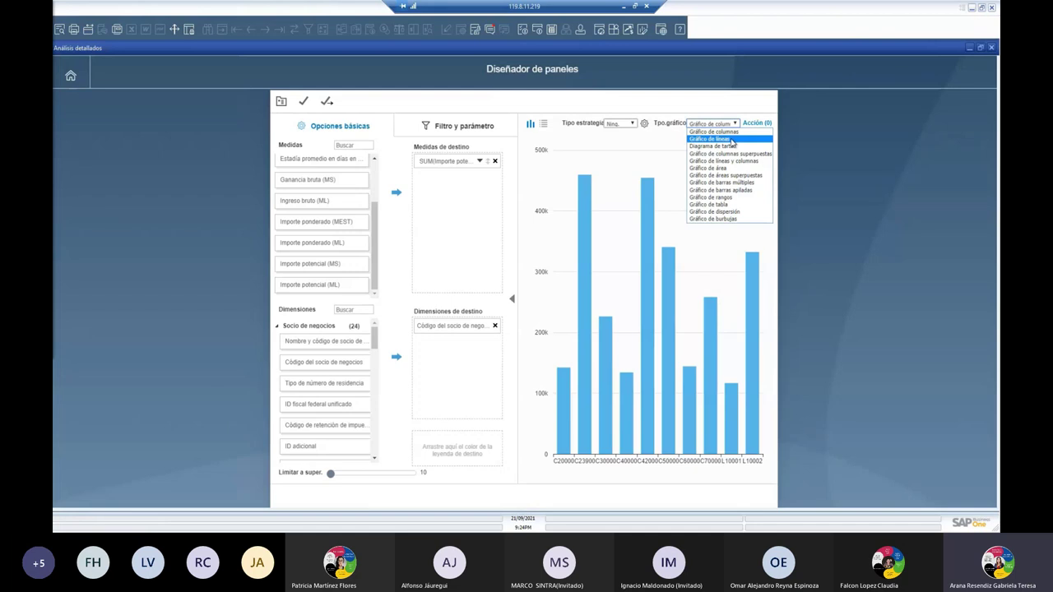
pyautogui.click(732, 140)
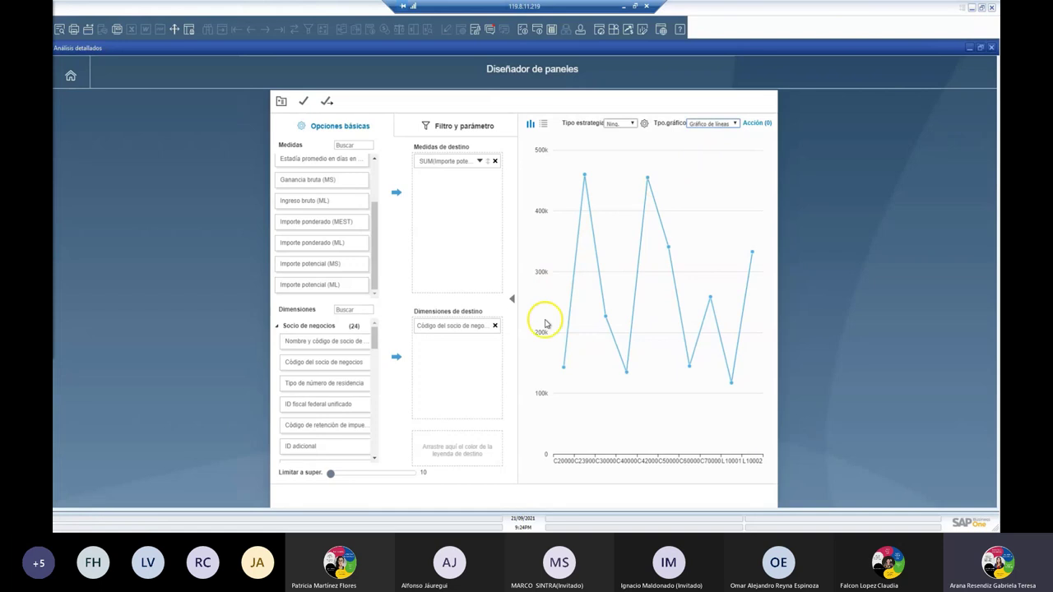
pyautogui.click(729, 124)
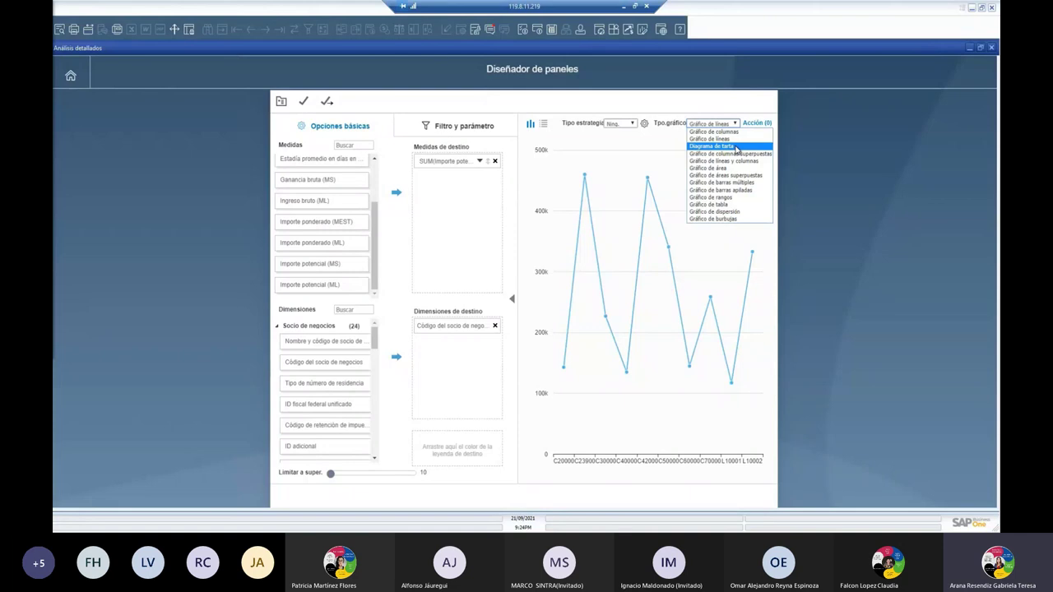
pyautogui.click(736, 146)
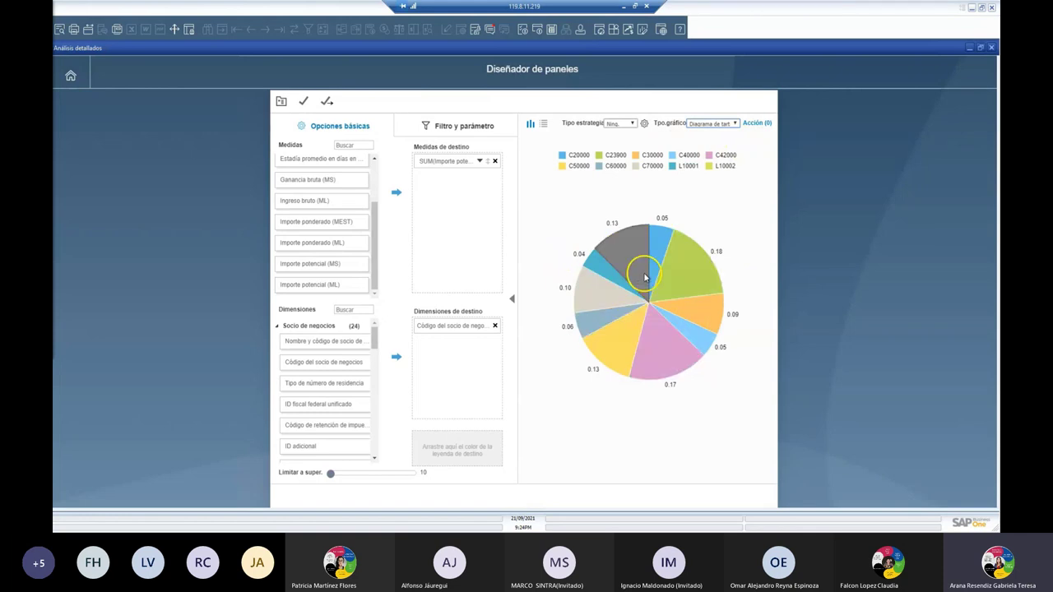
pyautogui.click(726, 124)
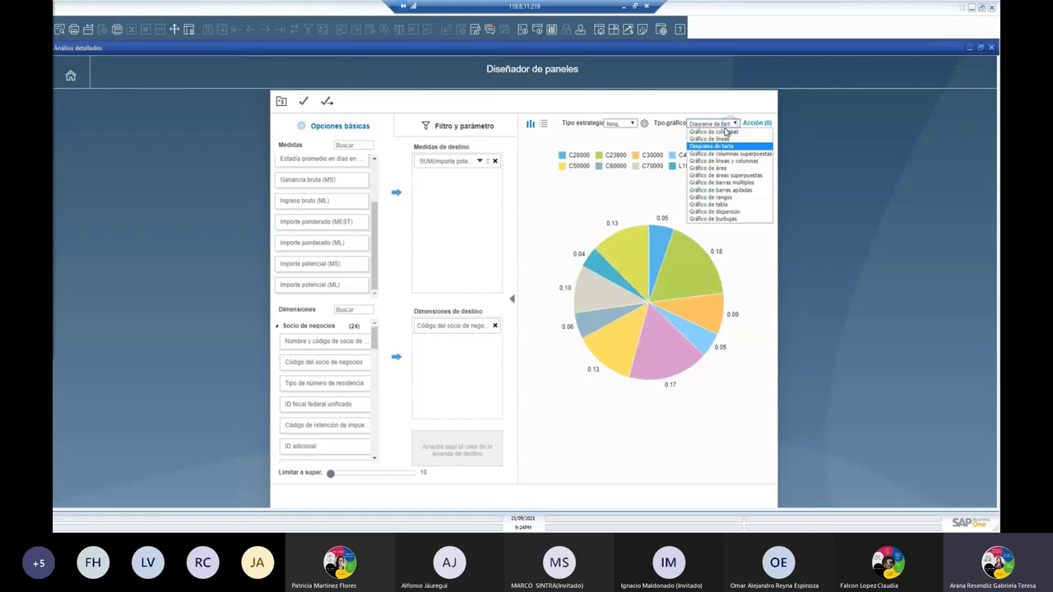
pyautogui.click(704, 133)
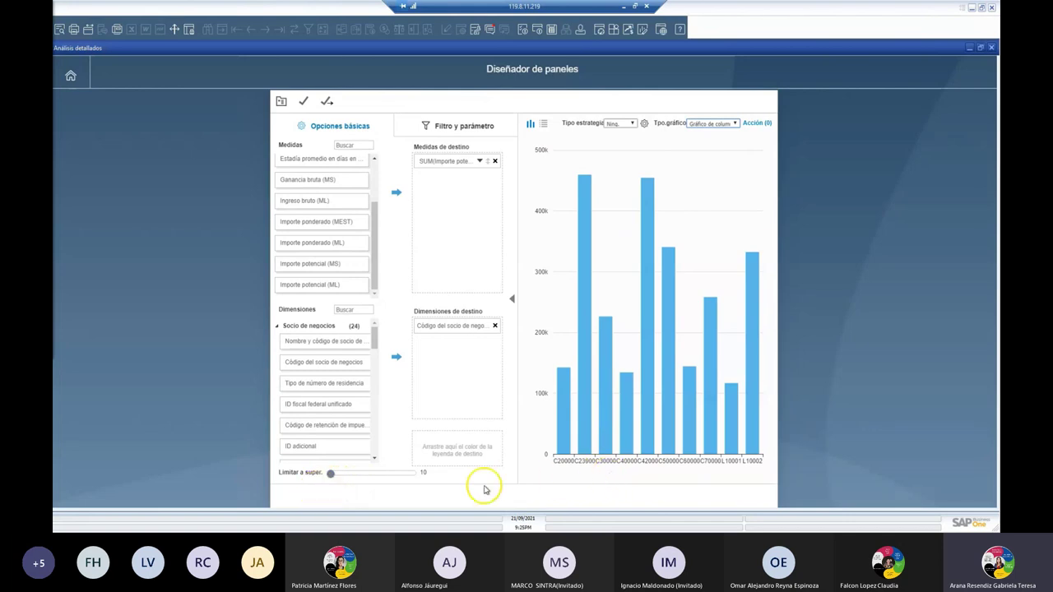
# Limit the chart to the top 5 business partners
pyautogui.click(331, 475)
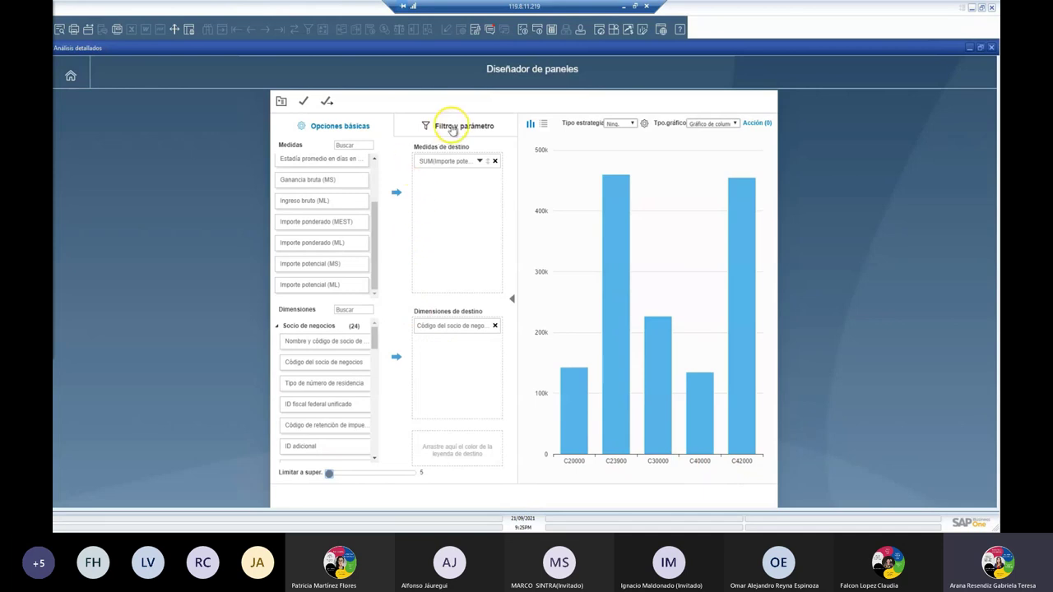
# Add the business partner group name dimension from the Socio de negocios group to the dashboard's active filters
pyautogui.click(463, 129)
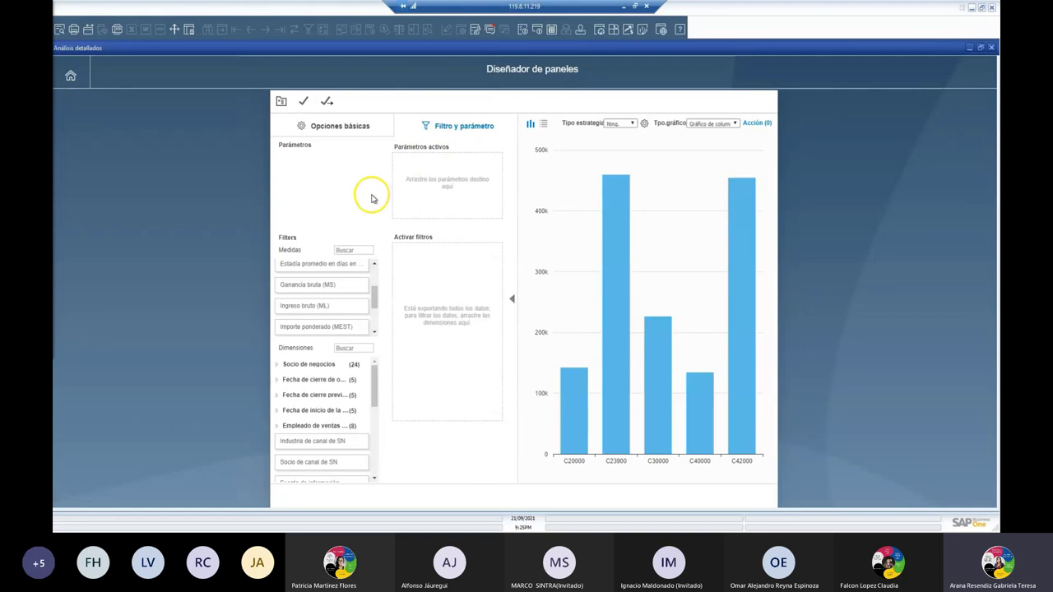
pyautogui.click(277, 365)
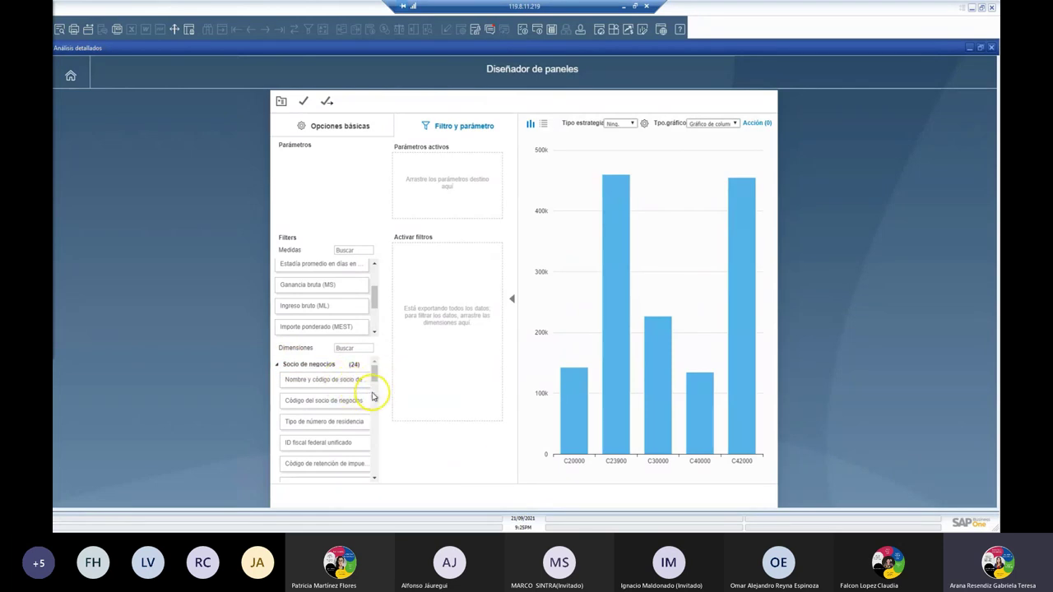
pyautogui.moveTo(376, 376); pyautogui.dragTo(375, 429)
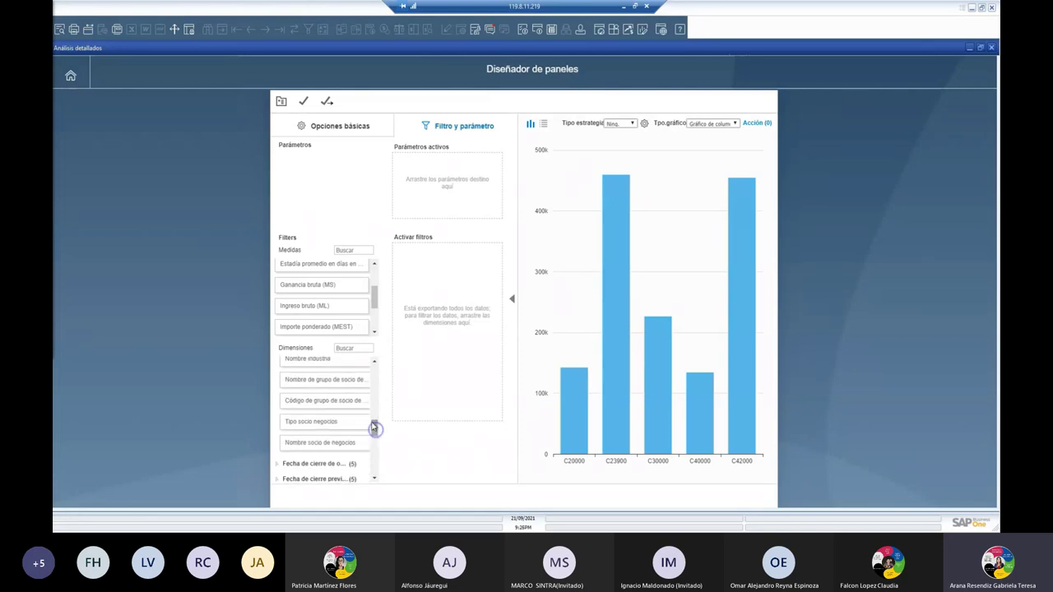
pyautogui.moveTo(326, 380); pyautogui.dragTo(450, 324)
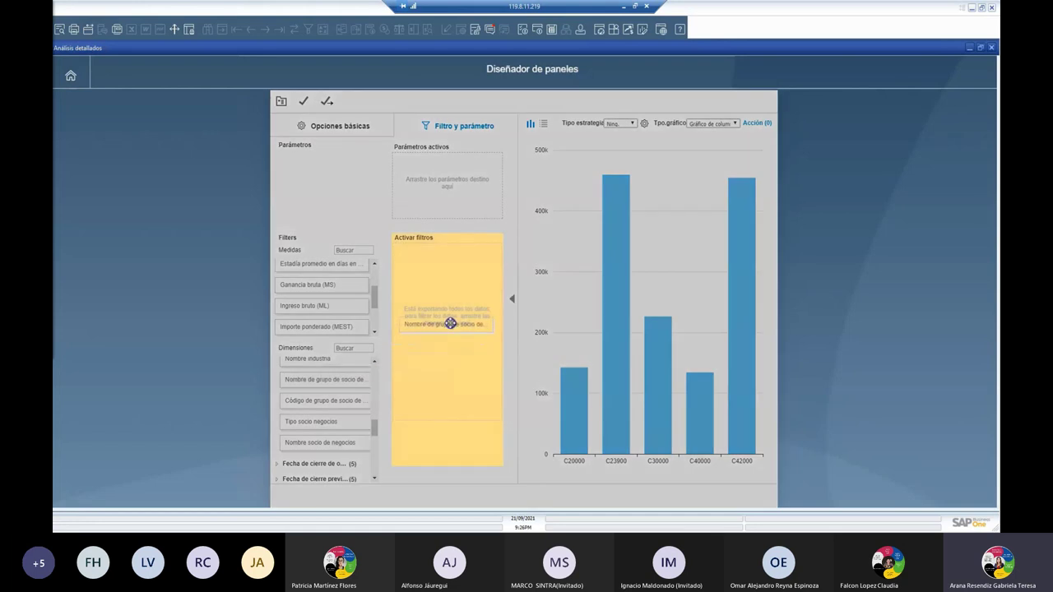
pyautogui.moveTo(450, 323); pyautogui.dragTo(451, 325)
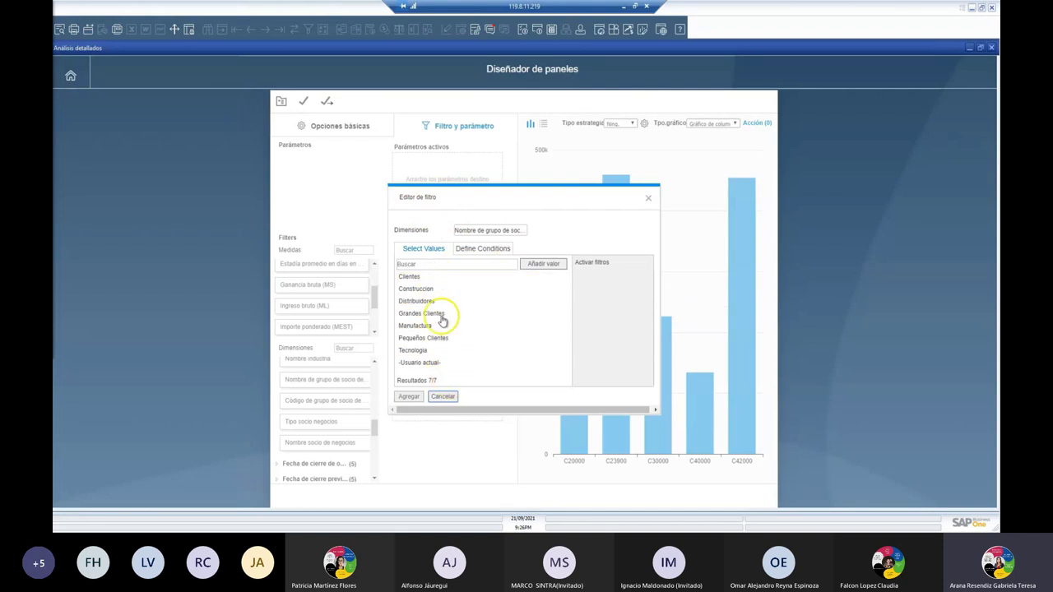
# Set the business partner group filter to the values Distribuidores and Tecnologia and apply it
pyautogui.click(461, 367)
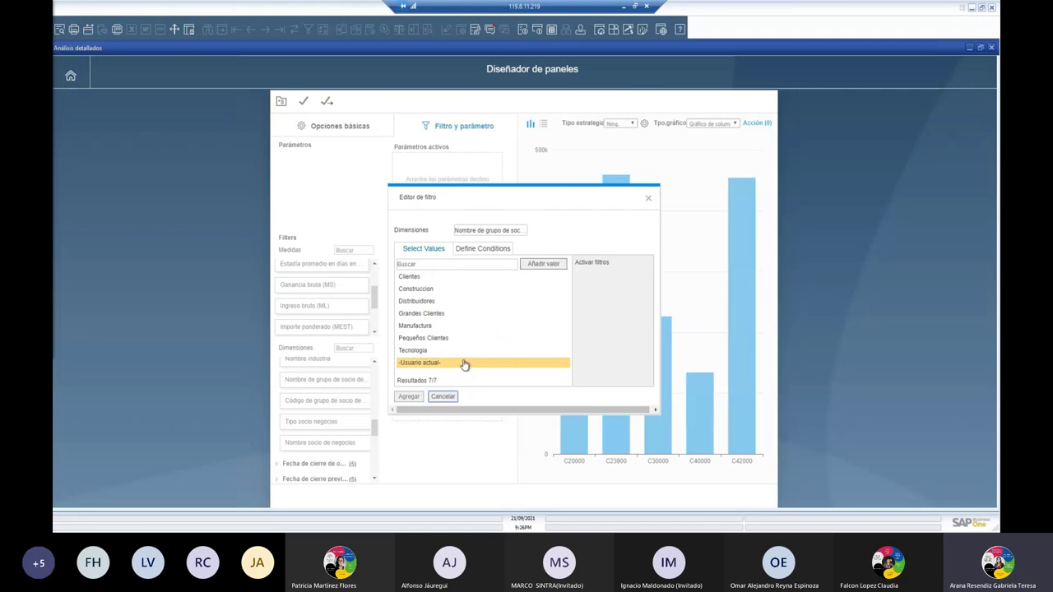
pyautogui.click(457, 349)
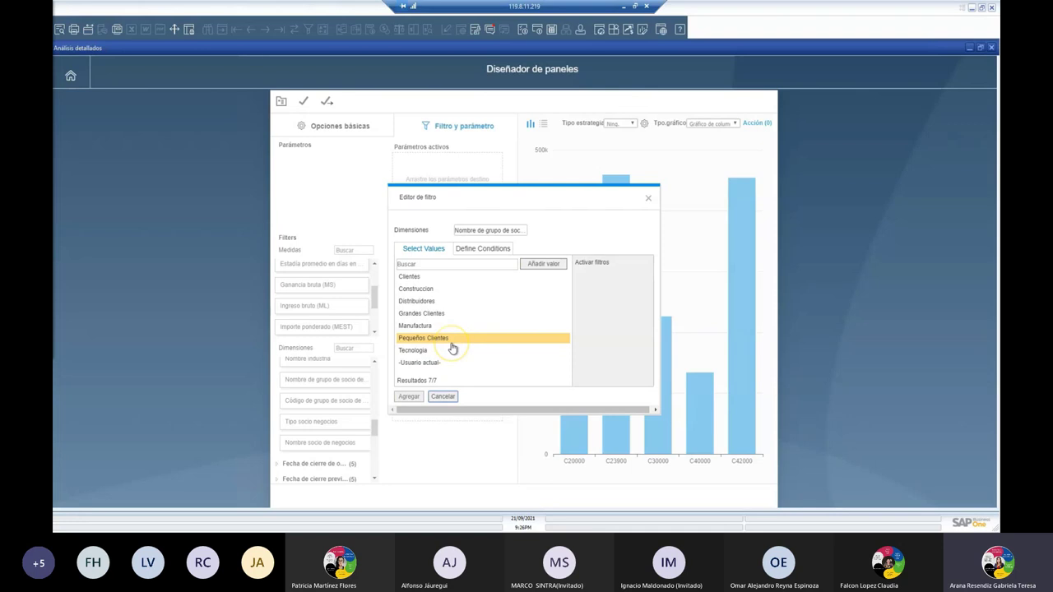
pyautogui.click(430, 303)
pyautogui.doubleClick(429, 303)
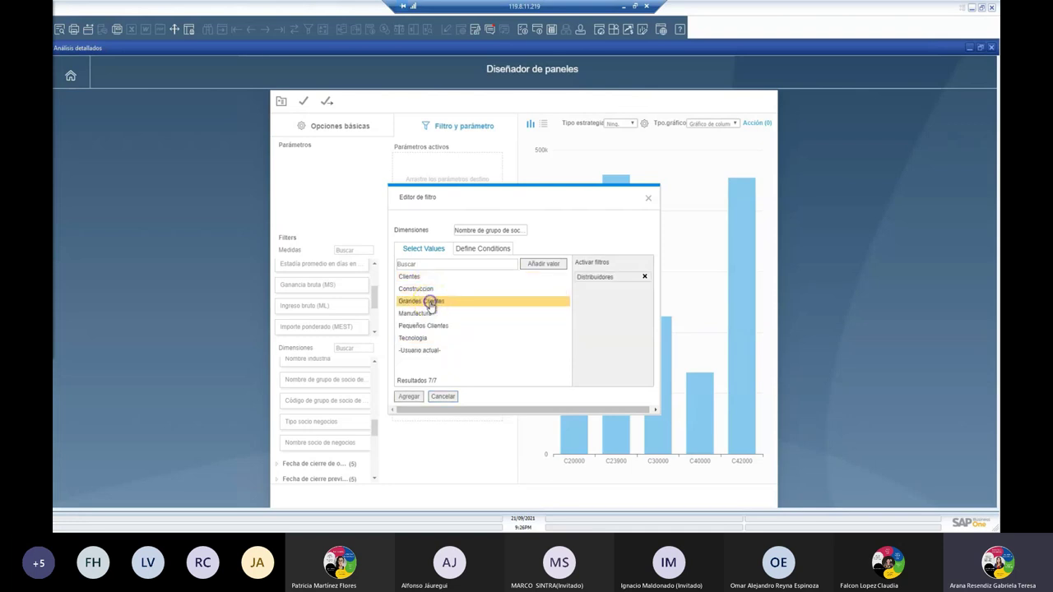
pyautogui.click(445, 343)
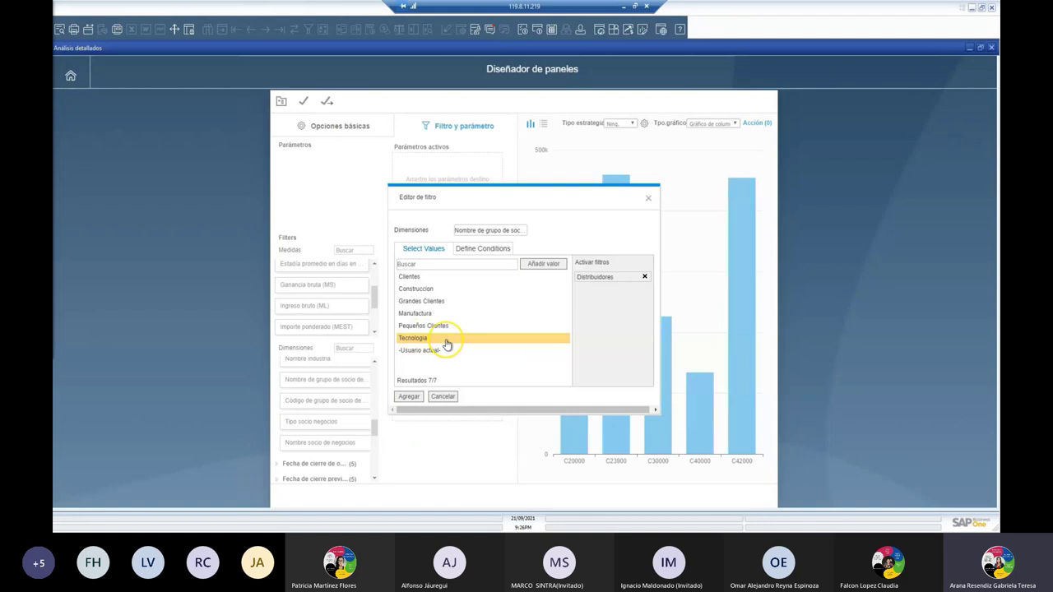
pyautogui.doubleClick(446, 342)
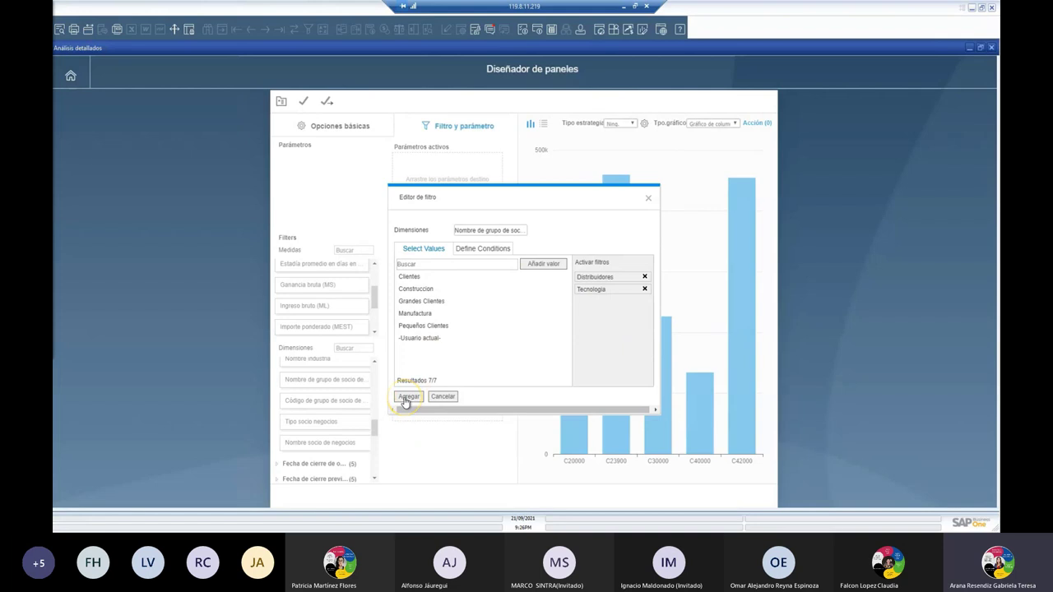
pyautogui.click(409, 397)
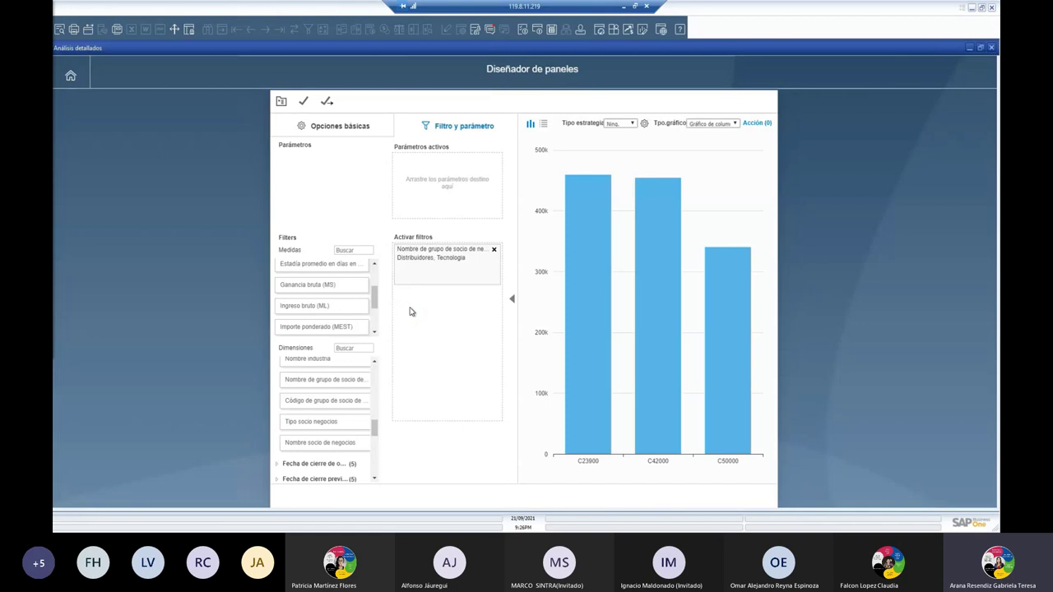
# Save the dashboard under the name DASHBOARD_
pyautogui.click(303, 104)
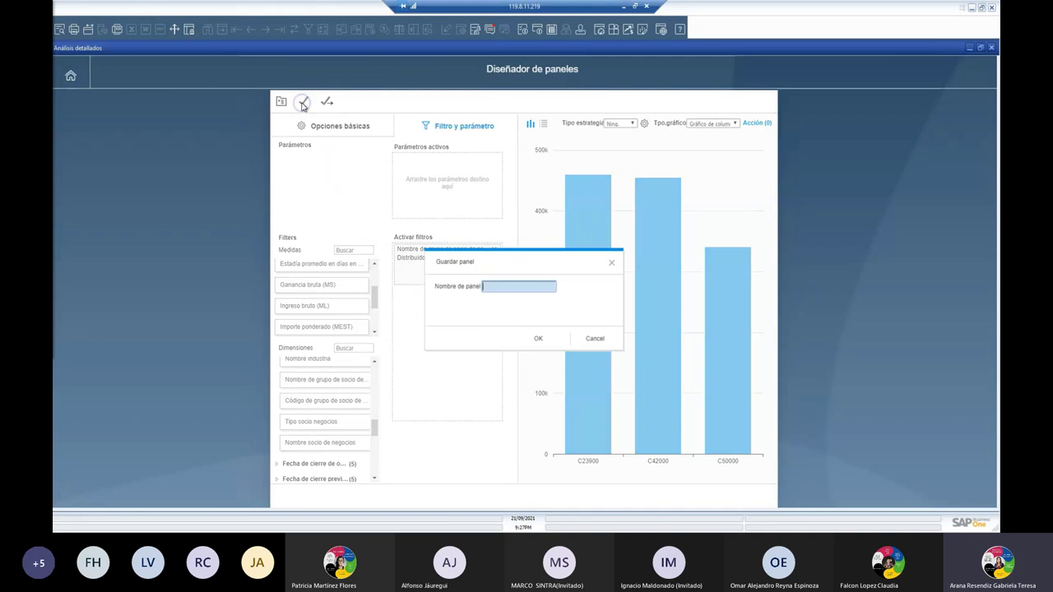
pyautogui.click(512, 287)
pyautogui.click(538, 339)
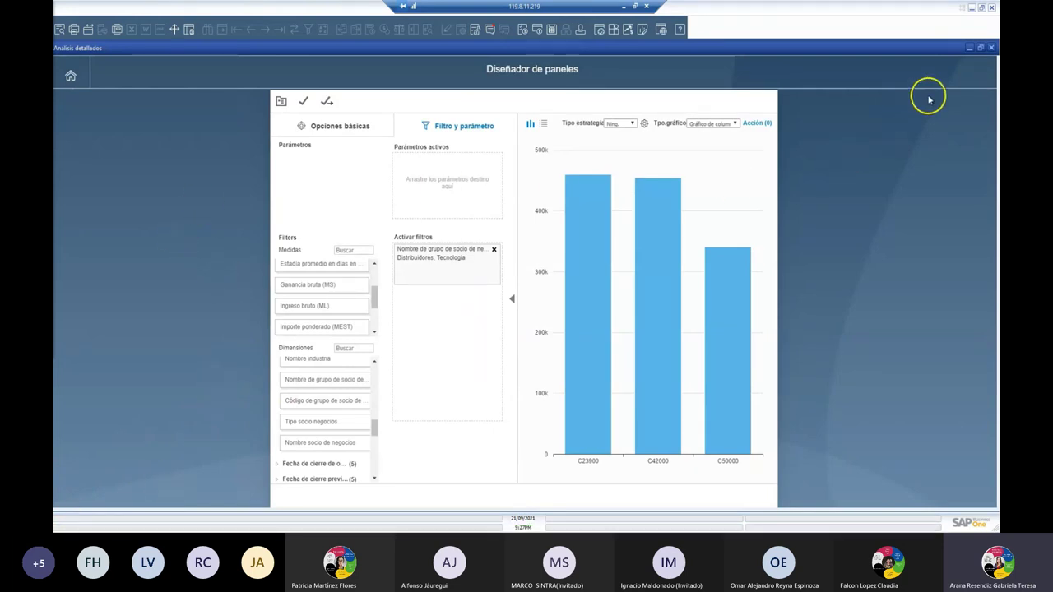
# Minimise the panel designer, put the home cockpit into edit mode and open the widget gallery
pyautogui.click(970, 49)
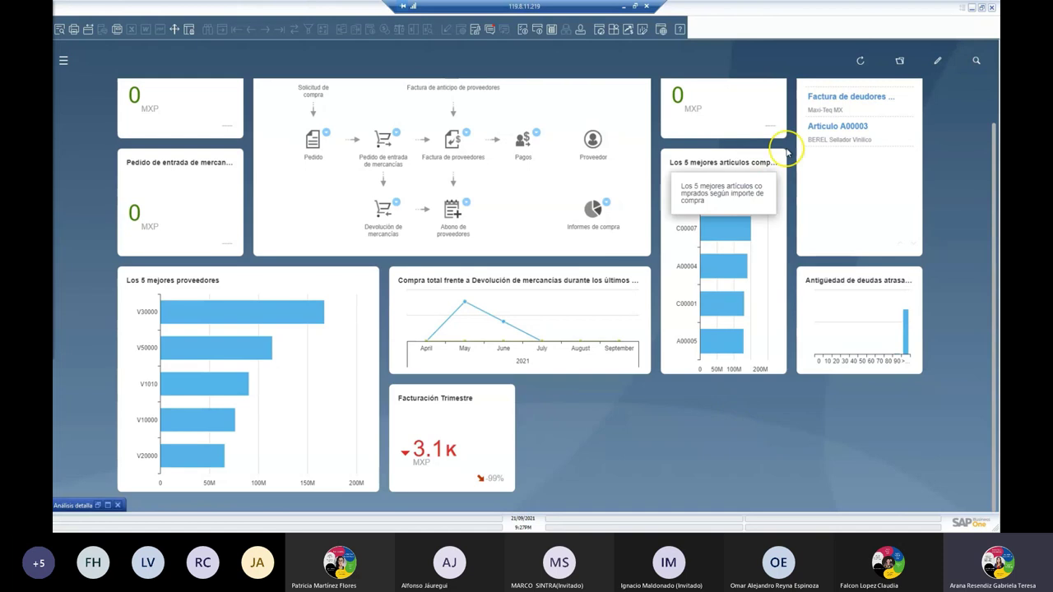
pyautogui.click(939, 63)
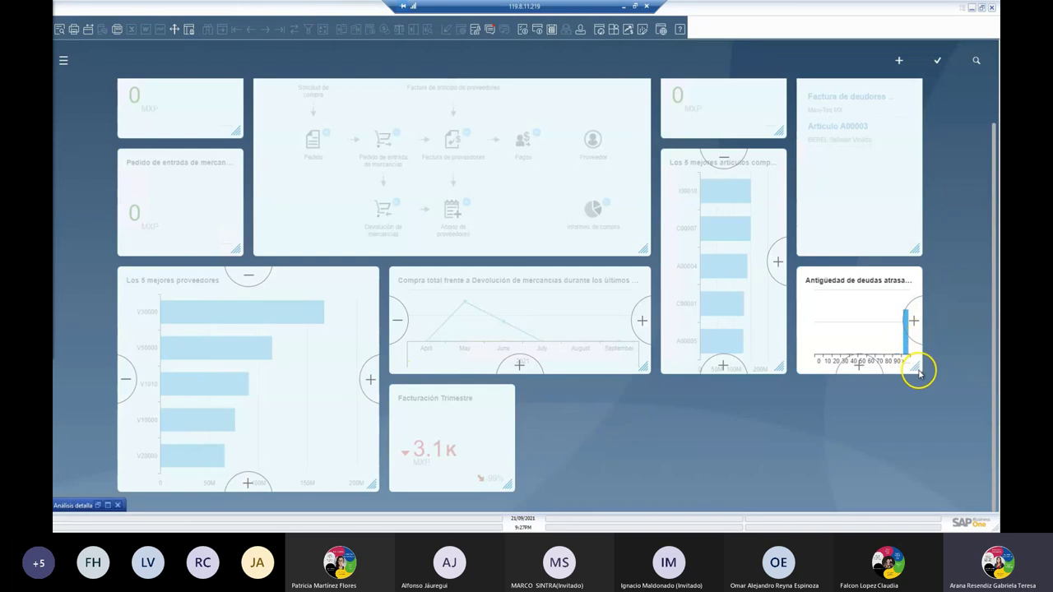
pyautogui.moveTo(914, 369)
pyautogui.mouseDown()
pyautogui.moveTo(888, 307)
pyautogui.moveTo(875, 308)
pyautogui.moveTo(916, 371)
pyautogui.mouseUp()
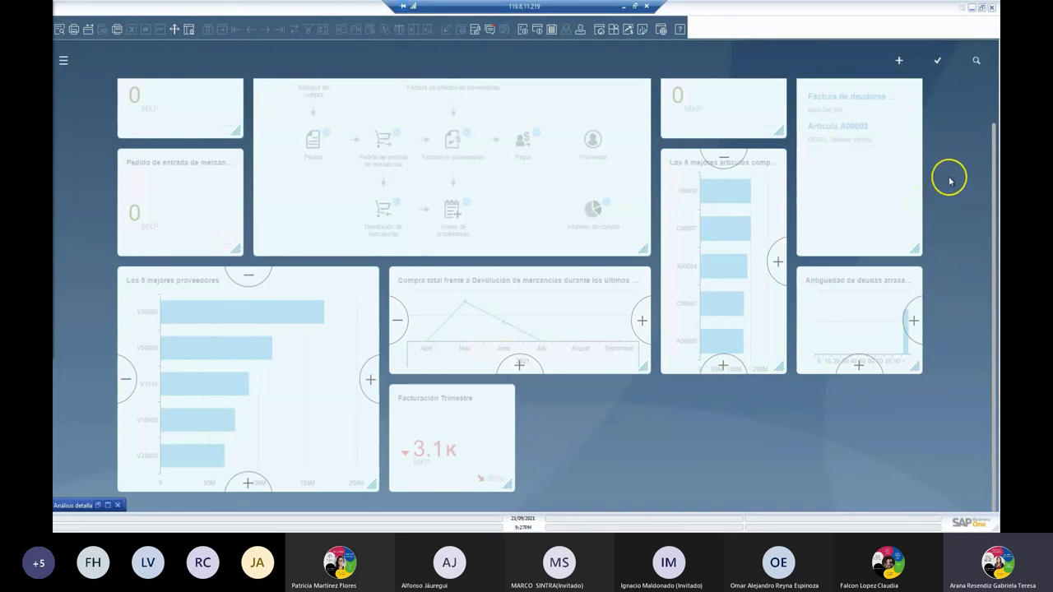
pyautogui.click(899, 62)
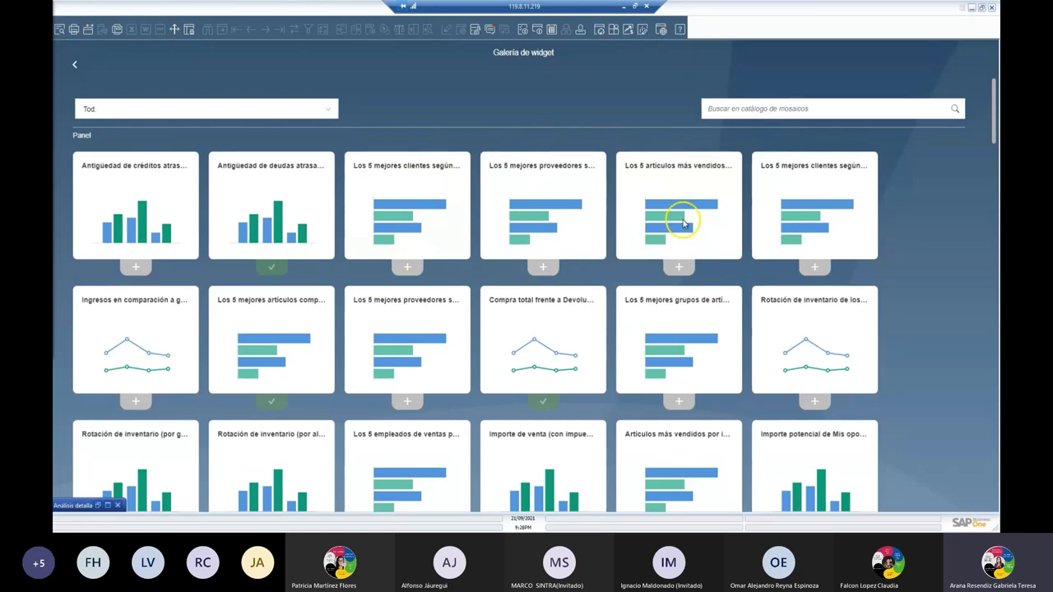
# Search the widget gallery for DASHBOARD_, add that panel to the cockpit and return to the cockpit layout
pyautogui.click(742, 110)
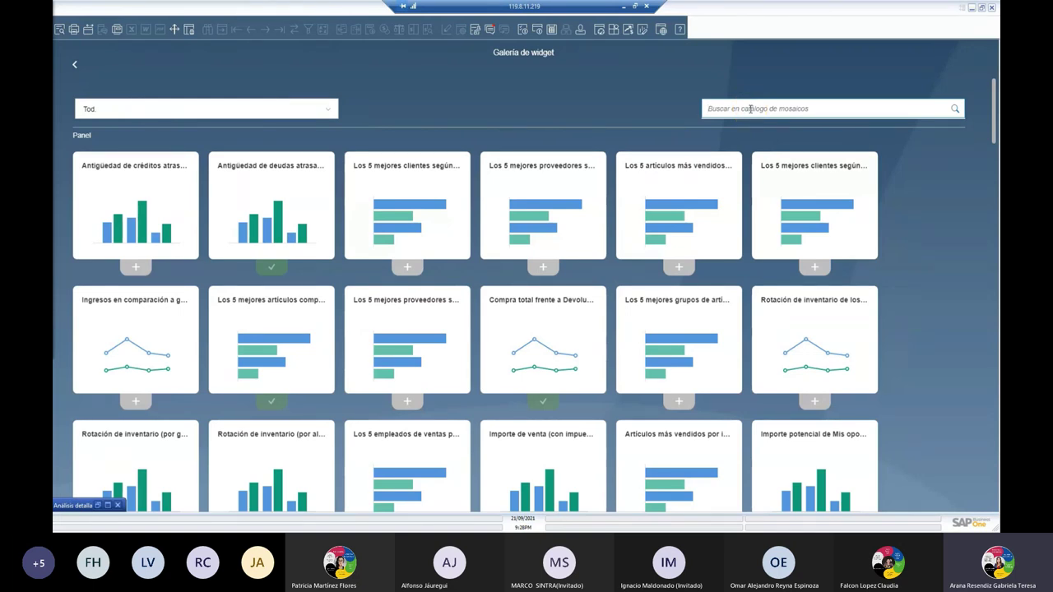
pyautogui.write('DASH')
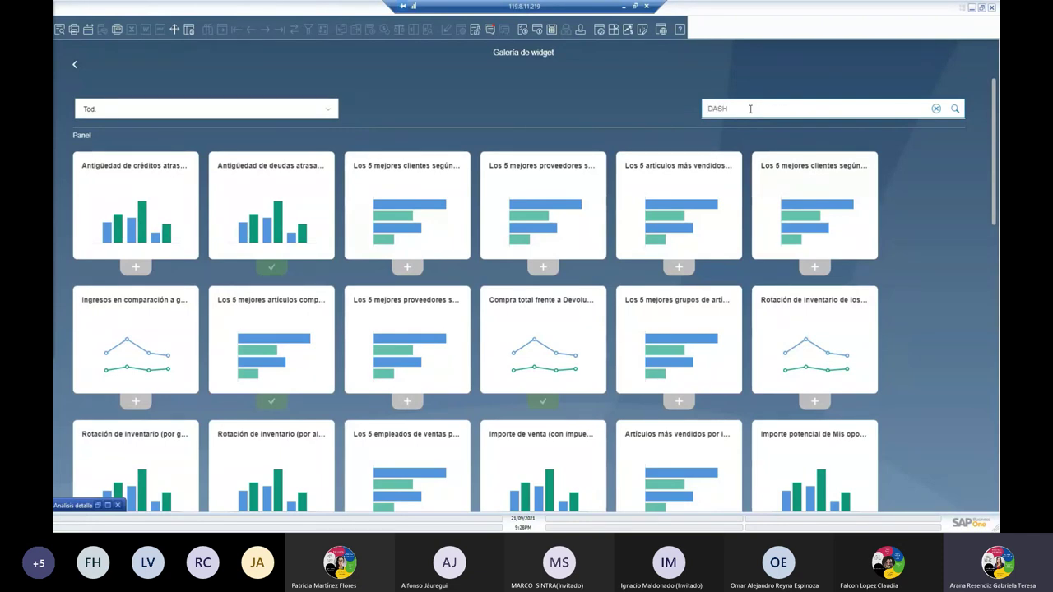
pyautogui.write('BOARD_')
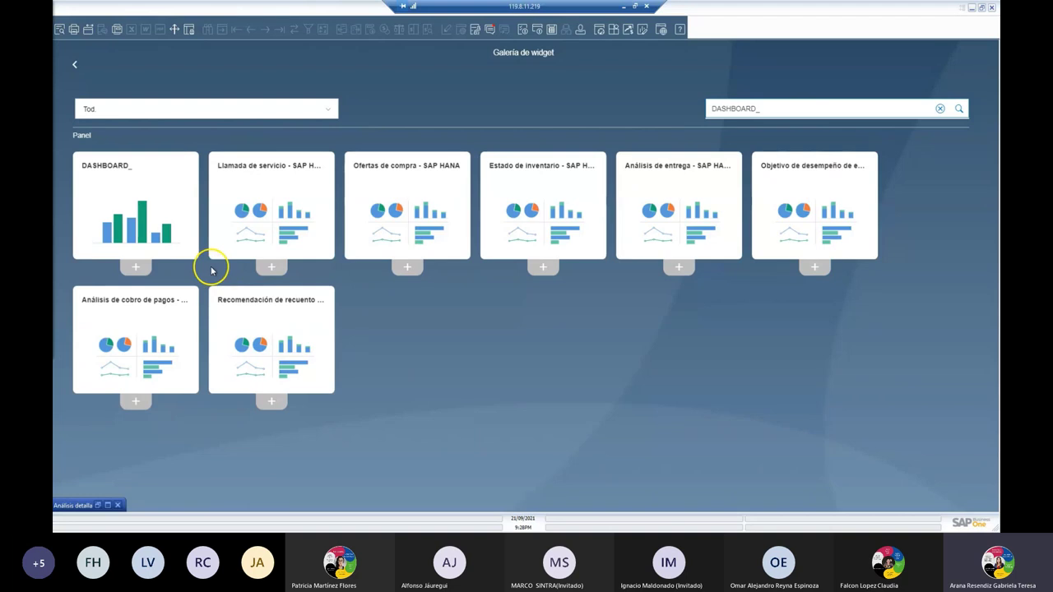
pyautogui.click(135, 265)
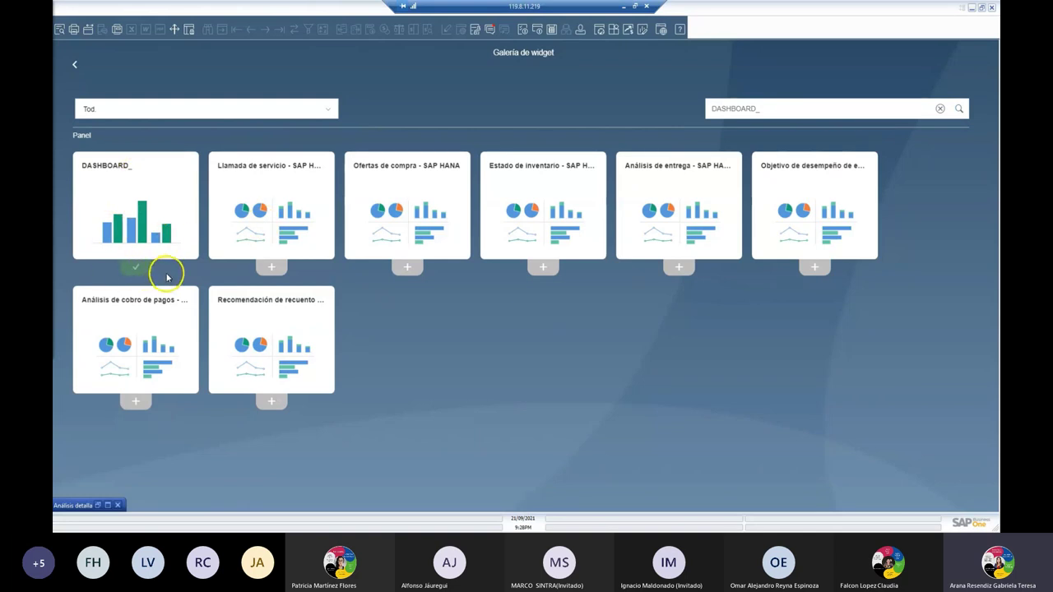
pyautogui.click(76, 66)
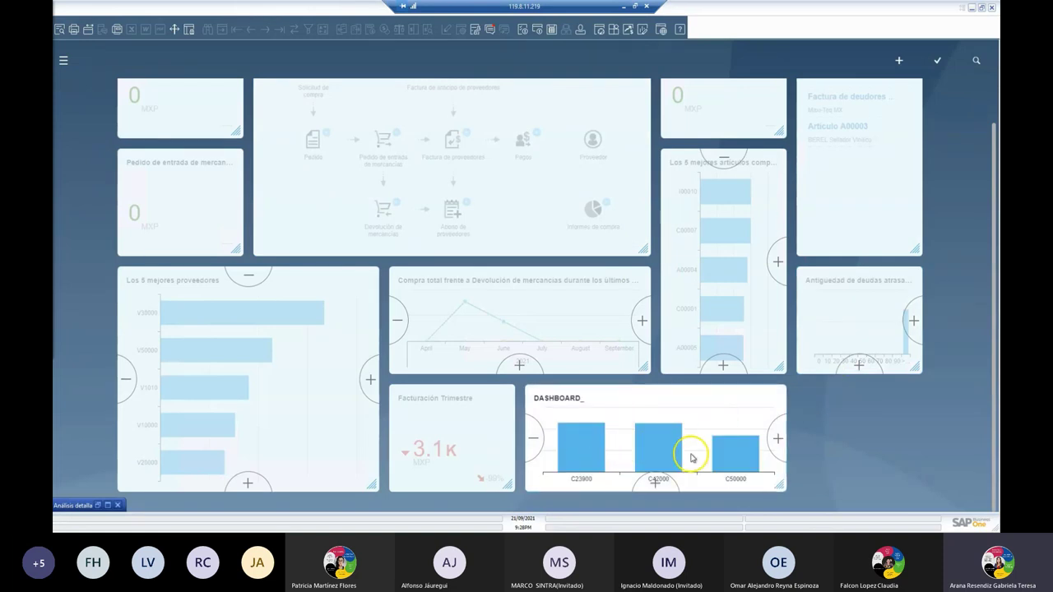
# Try the DASHBOARD_ widget one column wider, restore its width, and save the layout with Actualizar mi cockpit
pyautogui.click(778, 441)
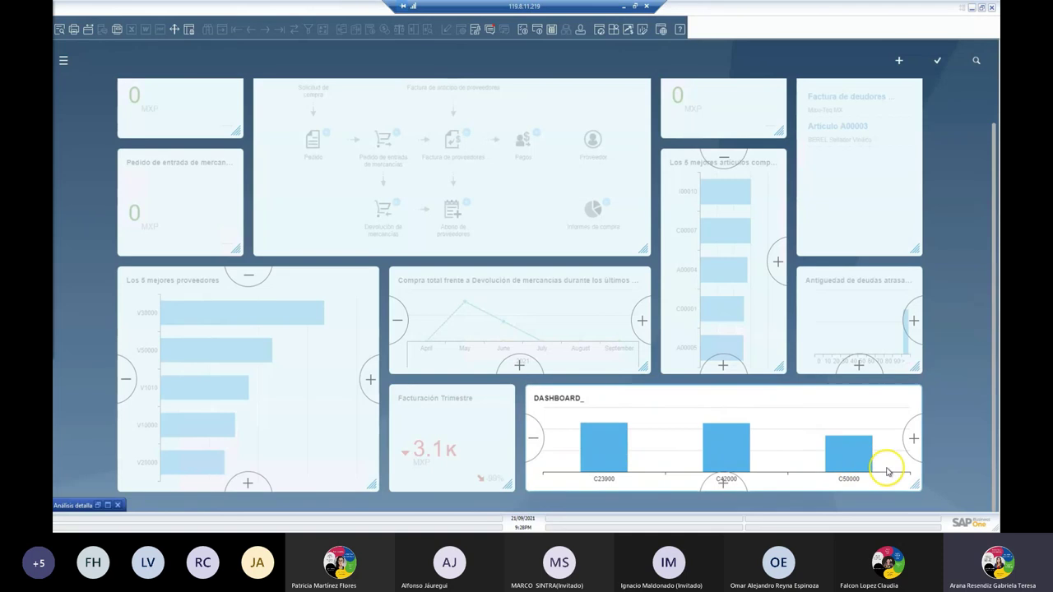
pyautogui.click(533, 439)
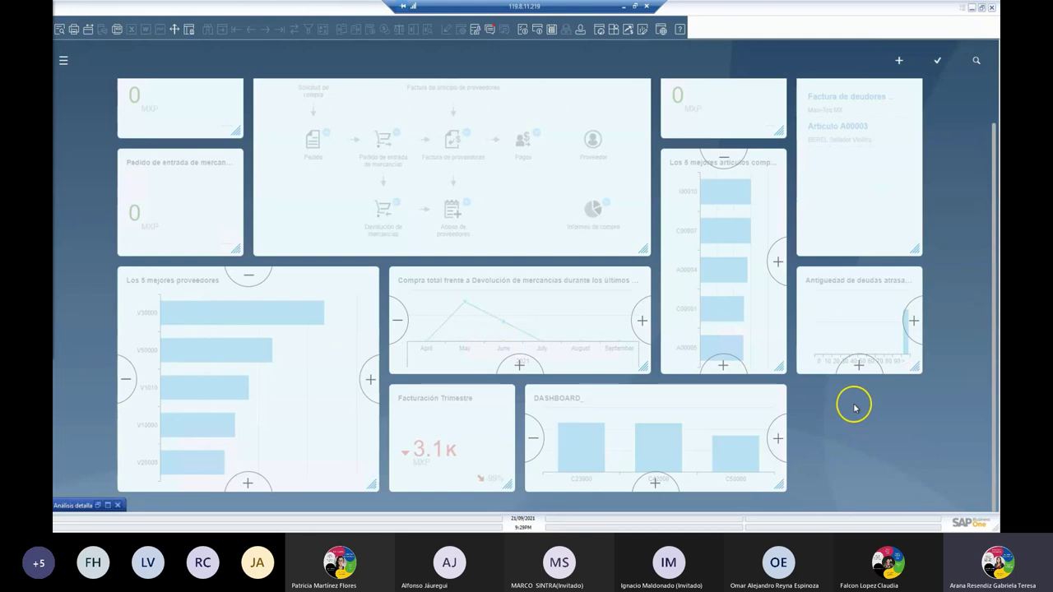
pyautogui.click(939, 63)
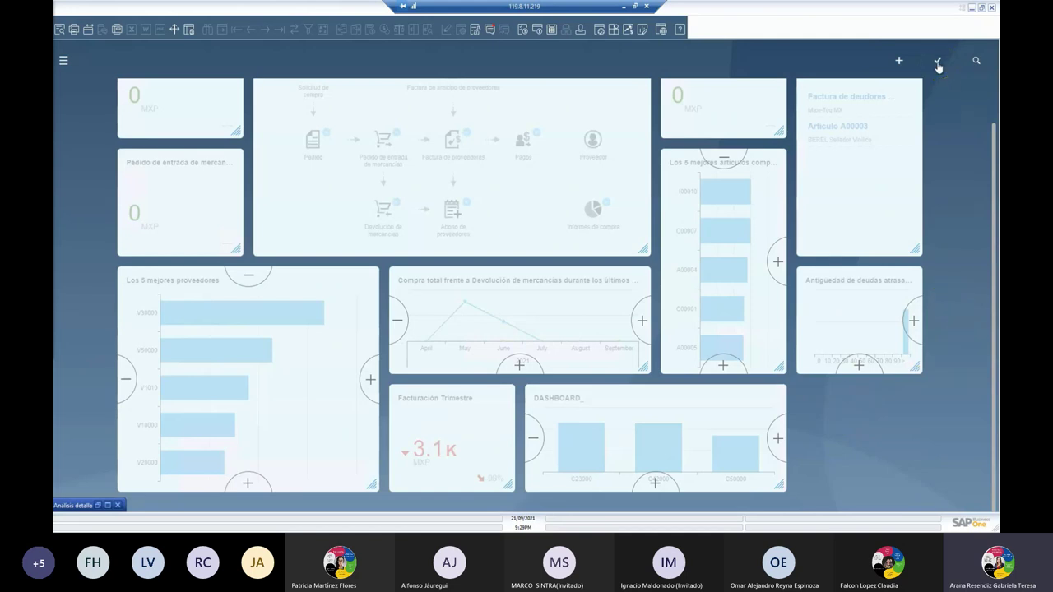
pyautogui.click(939, 64)
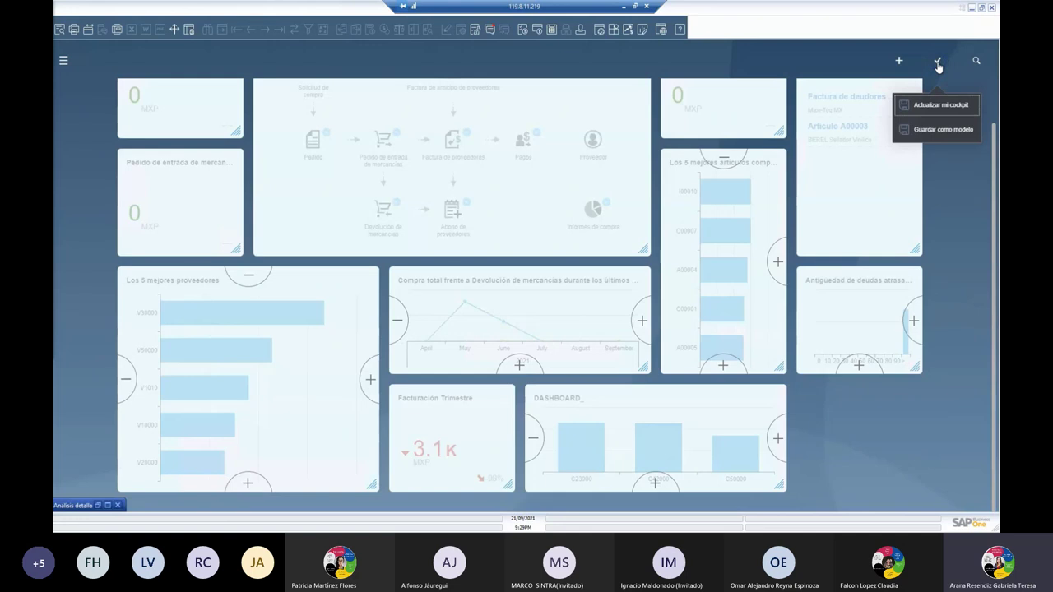
pyautogui.click(952, 107)
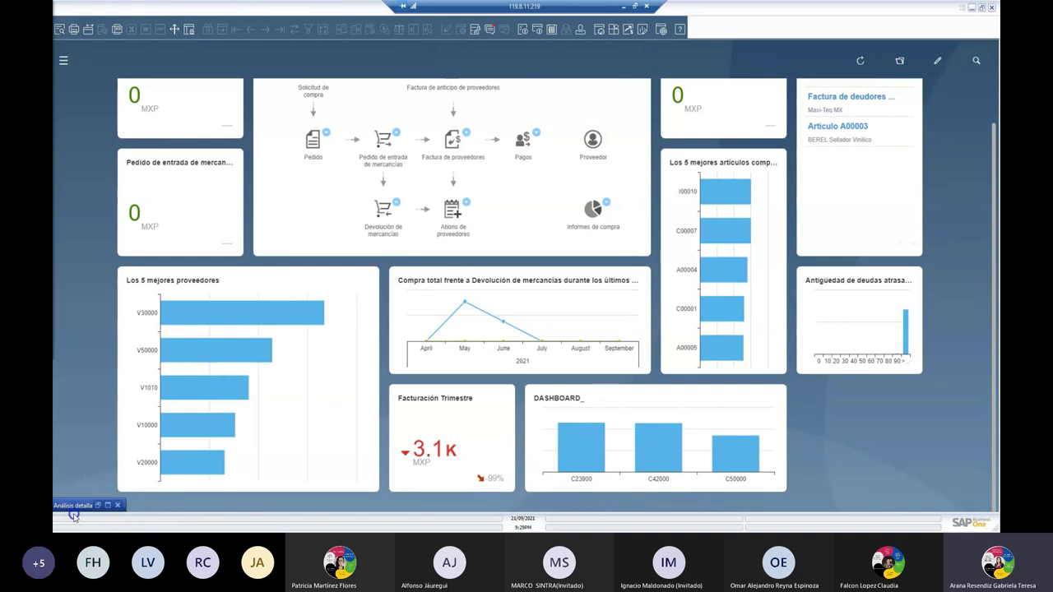
pyautogui.hotkey('alt', 'Tab')
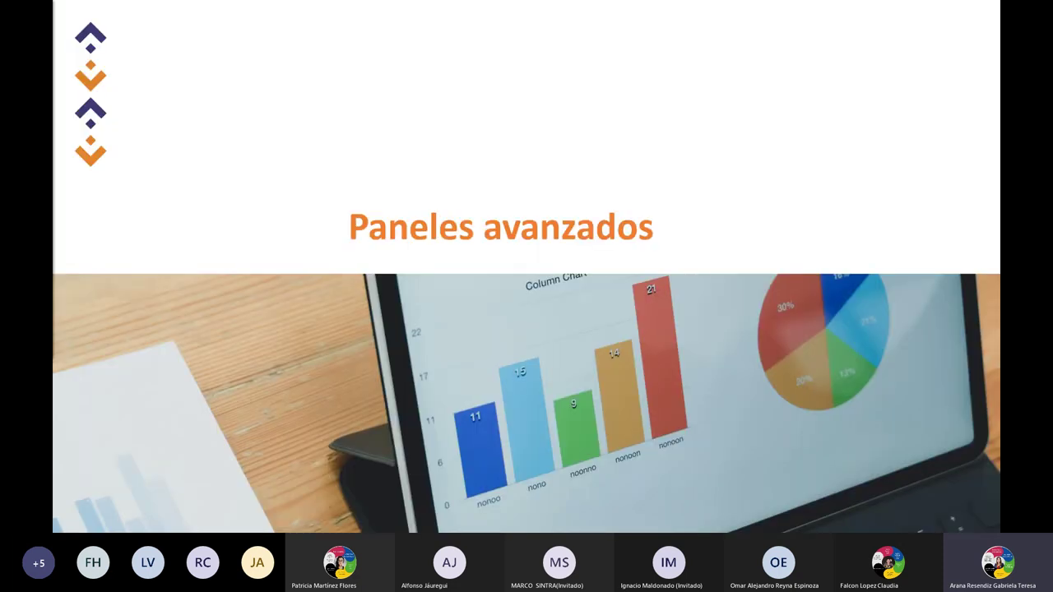
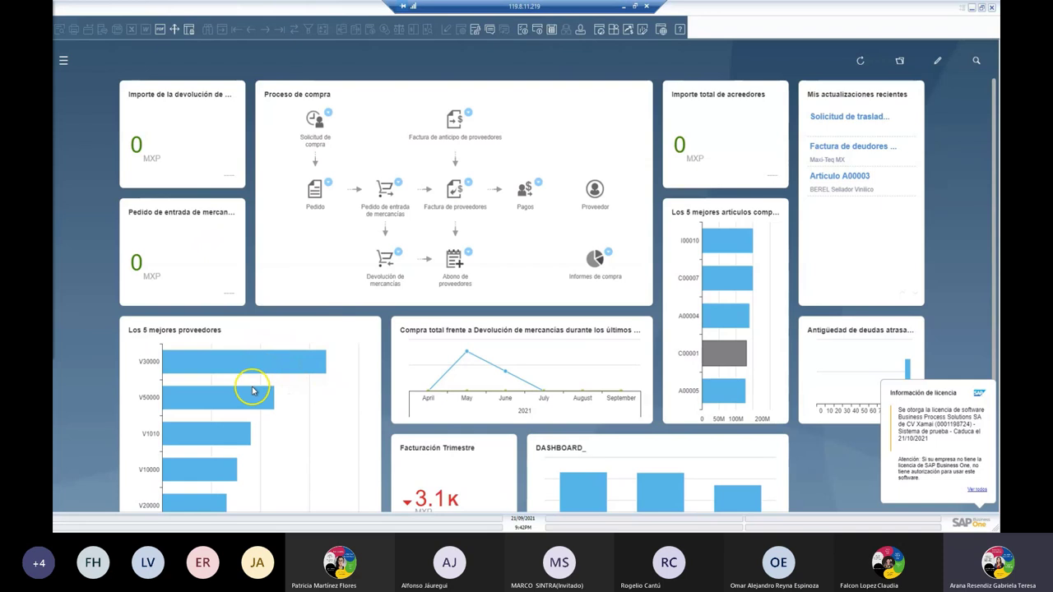
# Run the enterprise search for the top supplier in the Los 5 mejores proveedores chart and preview the first two invoices' line items
pyautogui.moveTo(253, 391)
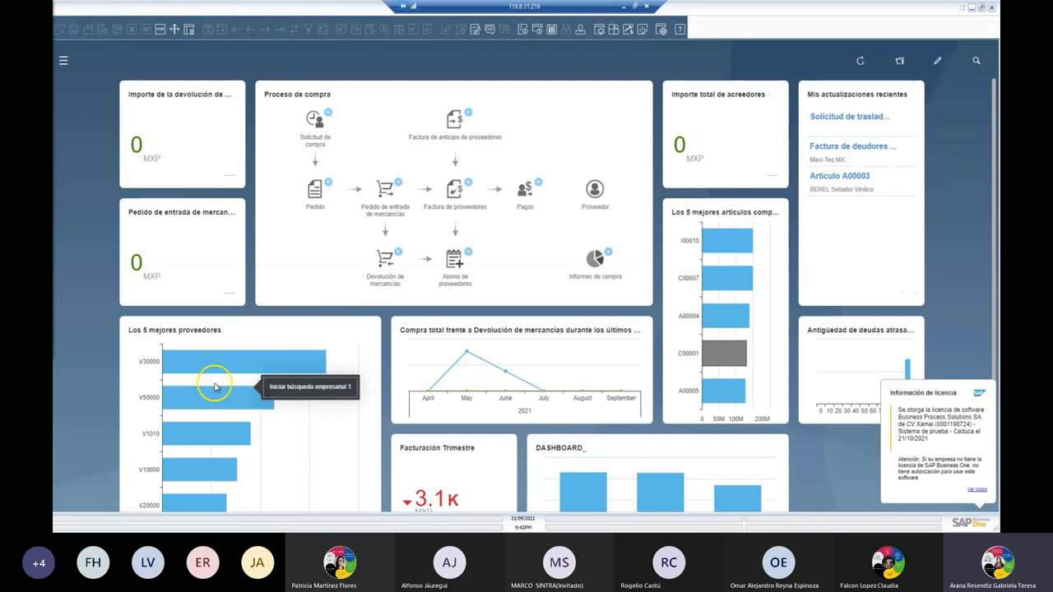
pyautogui.moveTo(207, 367)
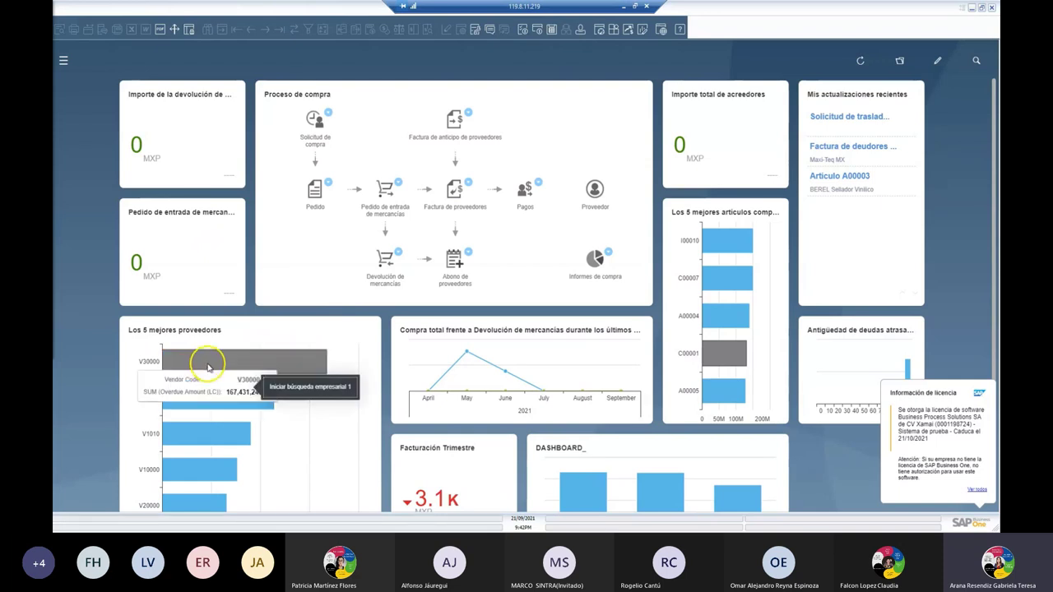
pyautogui.click(261, 361)
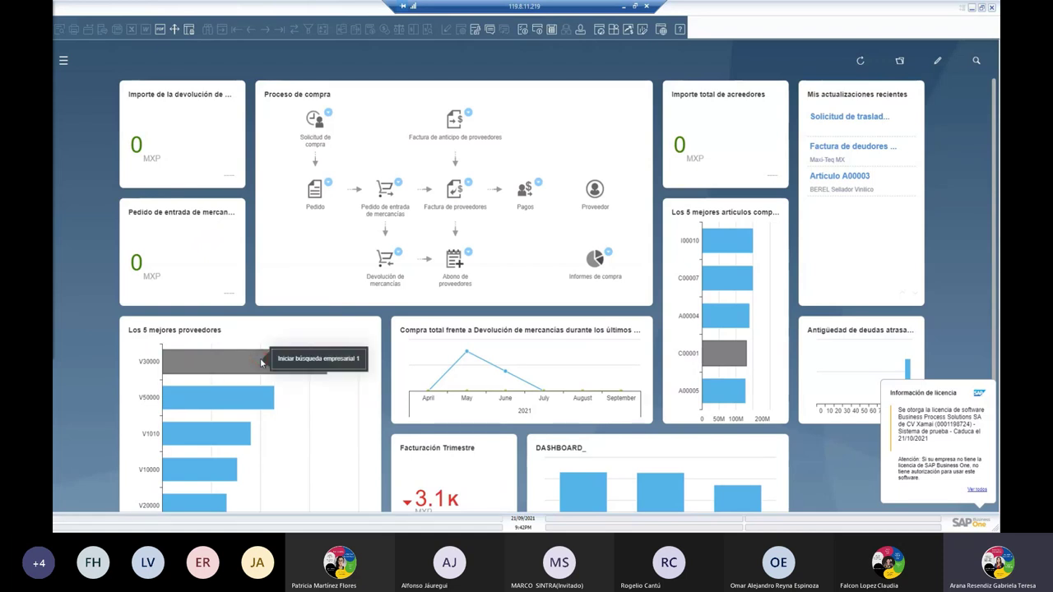
pyautogui.click(320, 363)
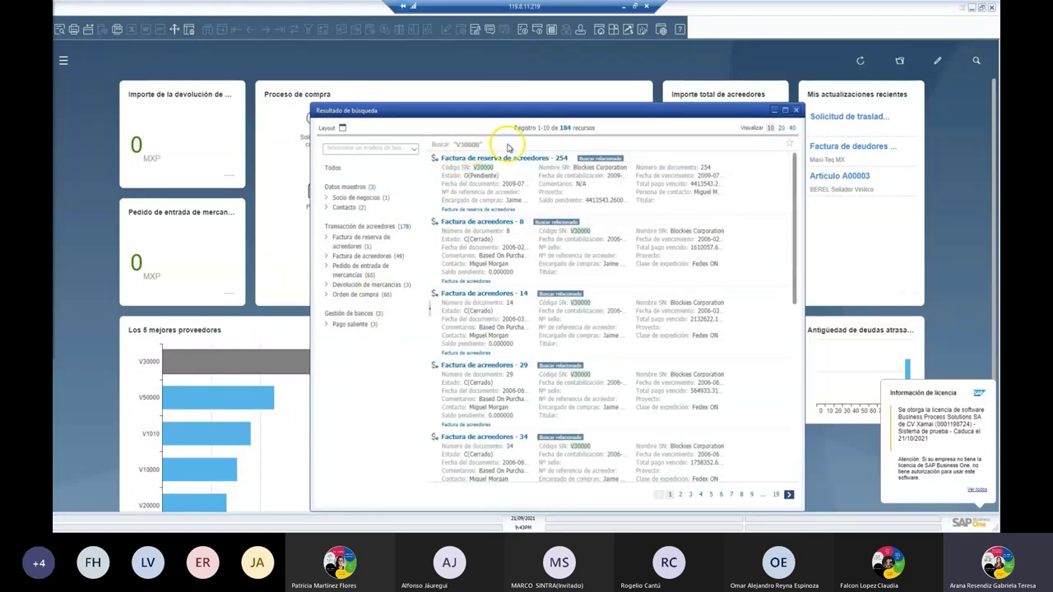
pyautogui.moveTo(481, 163)
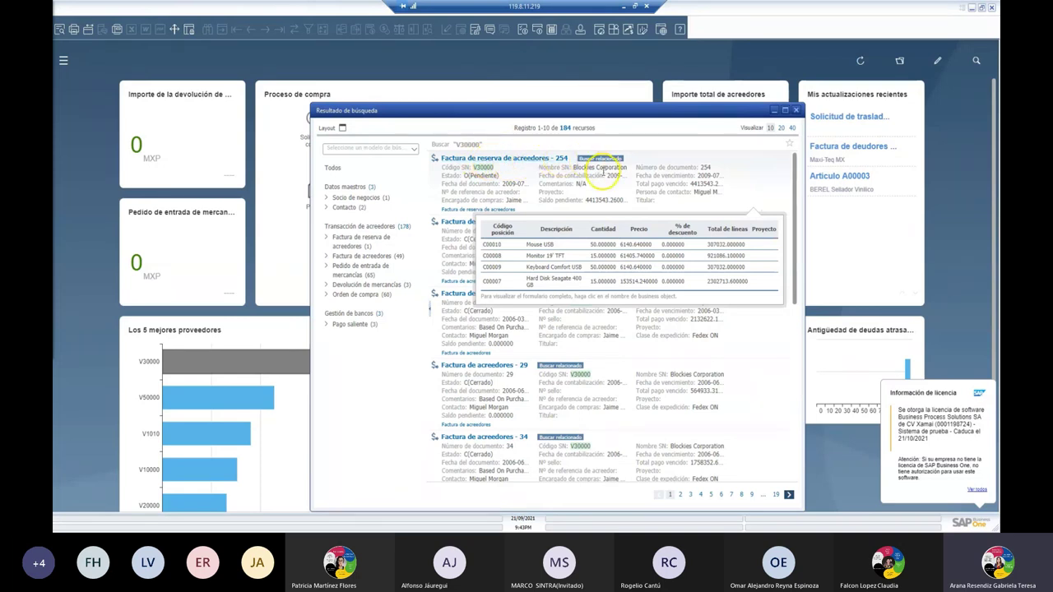
pyautogui.moveTo(485, 243)
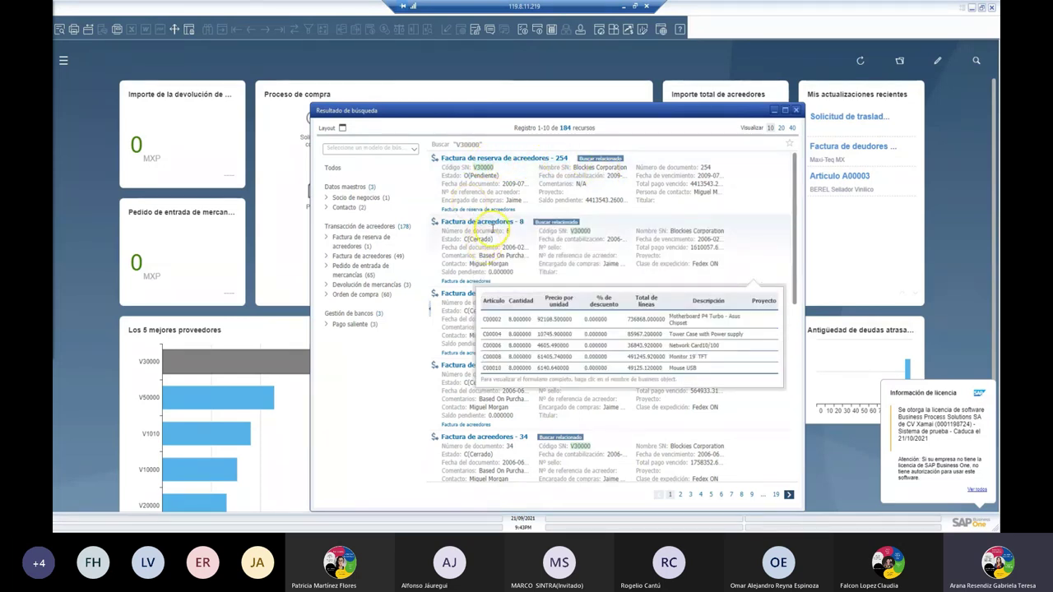
# Preview the line items of further supplier invoices in the search results, review the document categories, and close the results window
pyautogui.moveTo(459, 343)
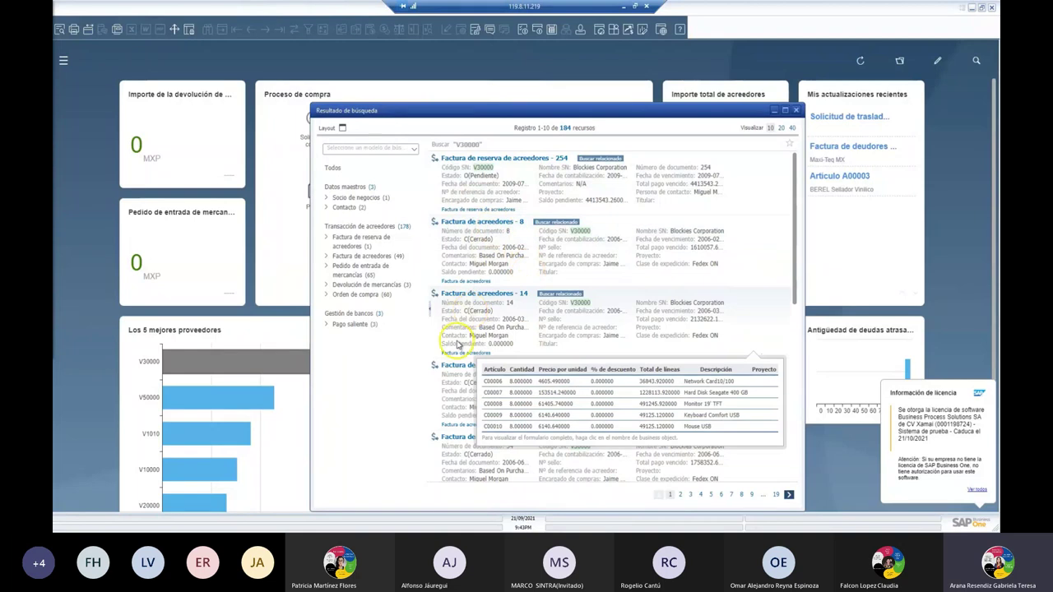
pyautogui.scroll(-5, 618, 387)
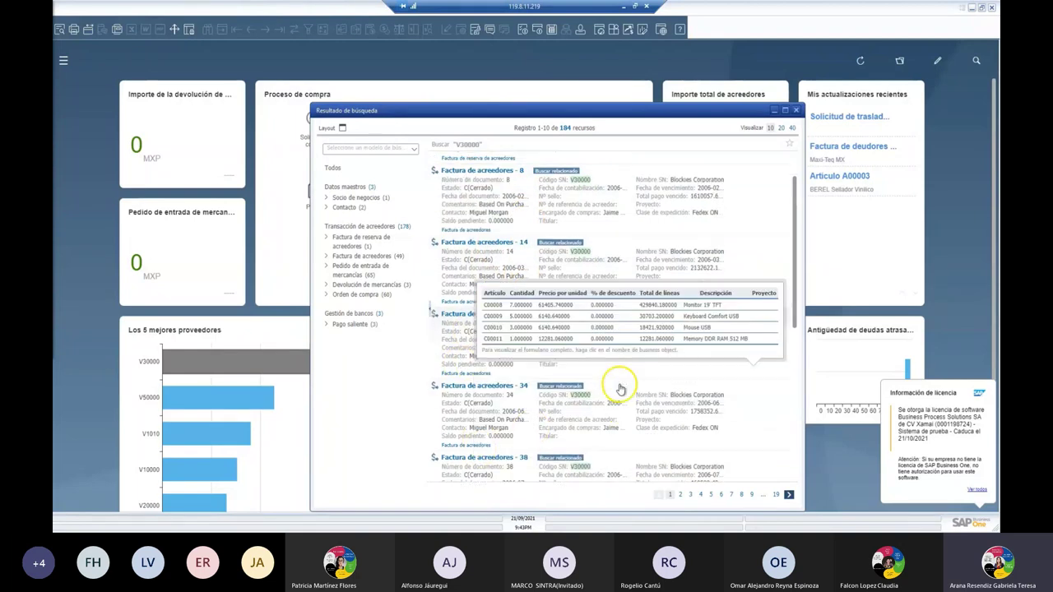
pyautogui.scroll(-3, 618, 386)
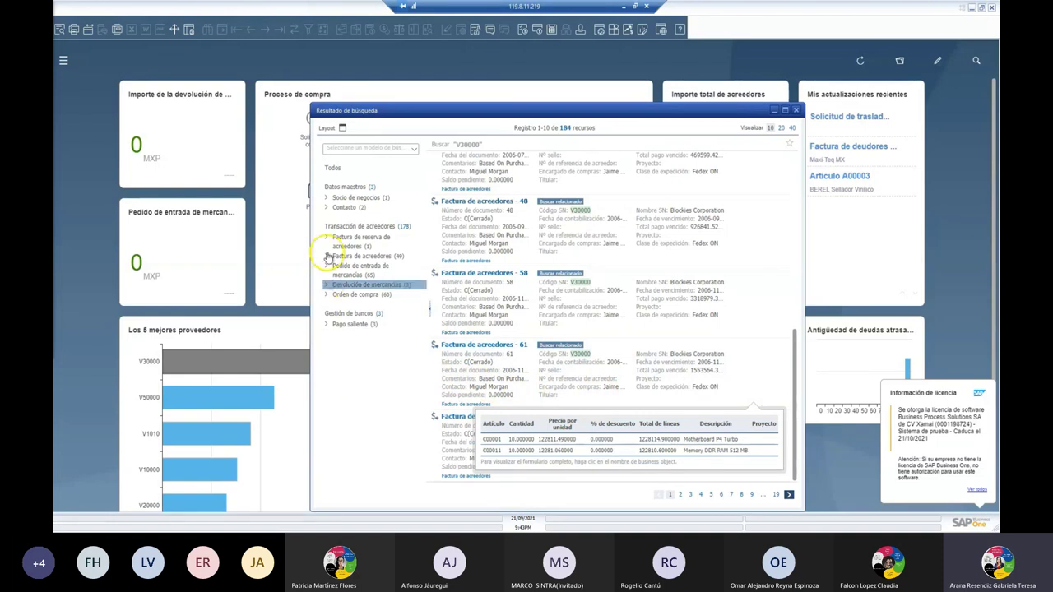
pyautogui.click(329, 296)
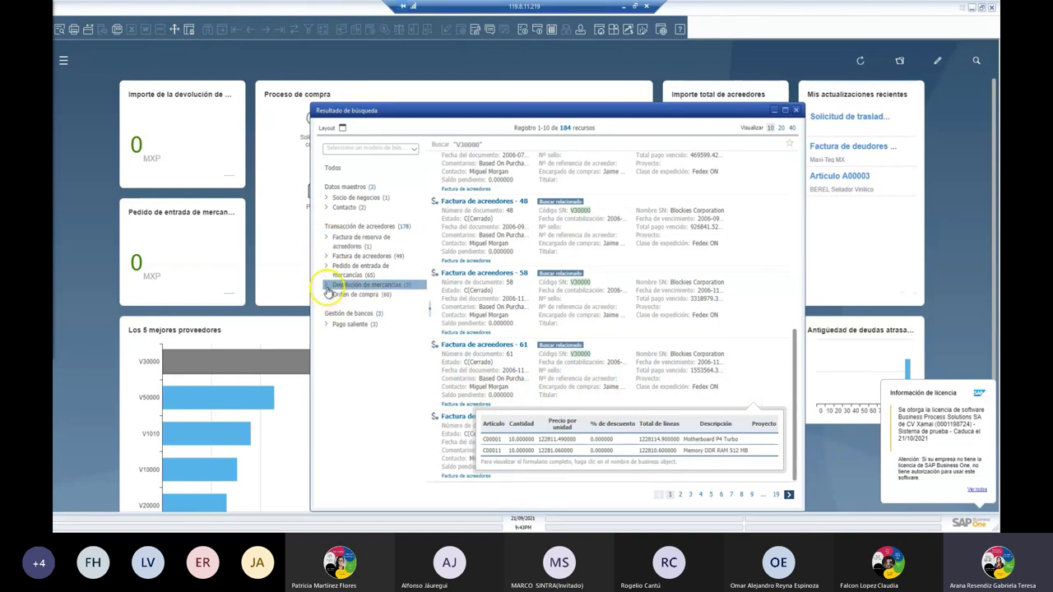
pyautogui.moveTo(698, 216)
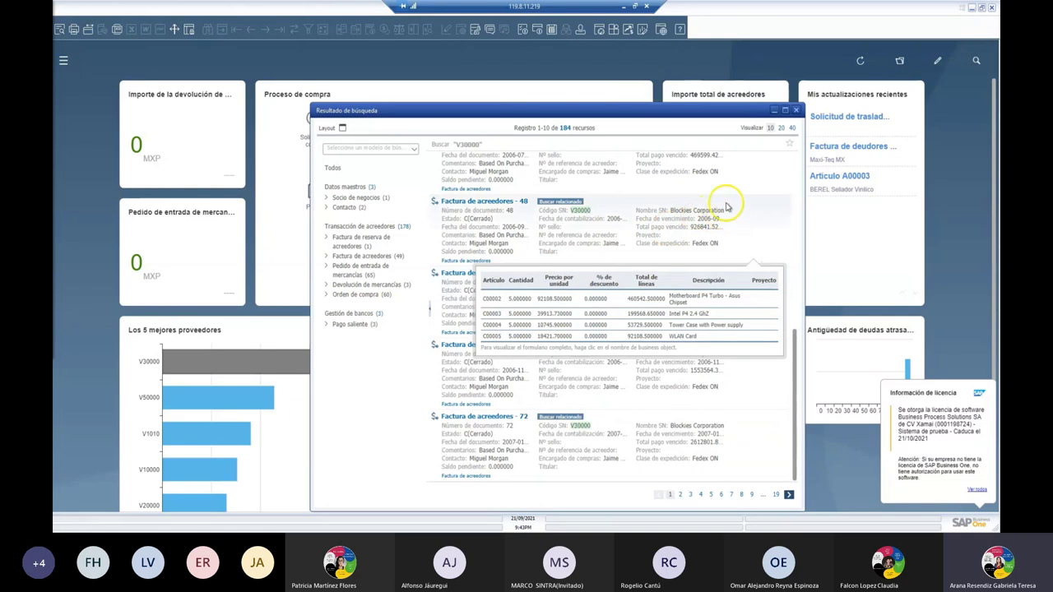
pyautogui.moveTo(734, 192)
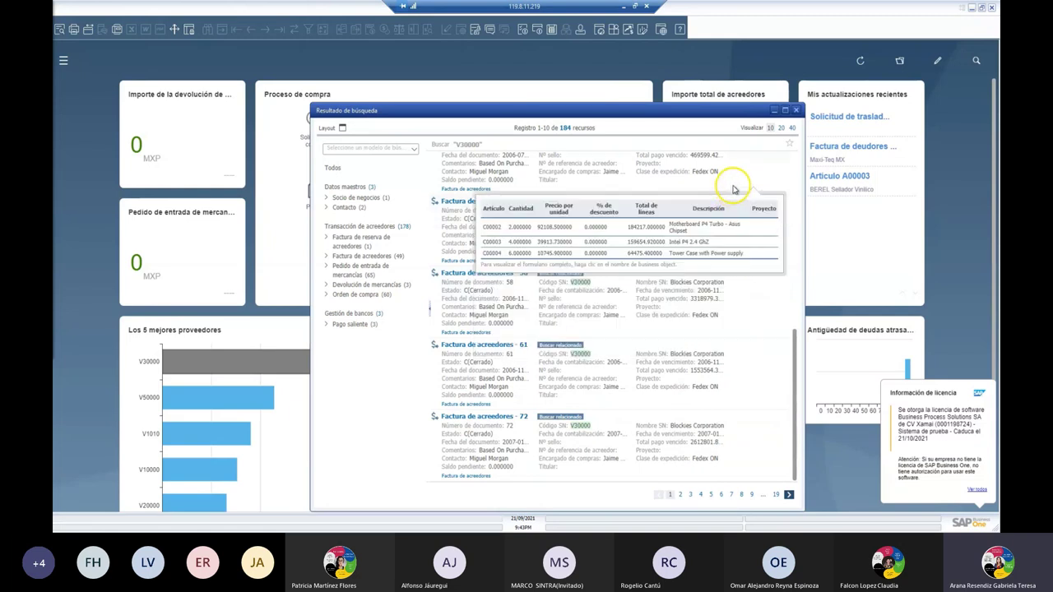
pyautogui.click(796, 110)
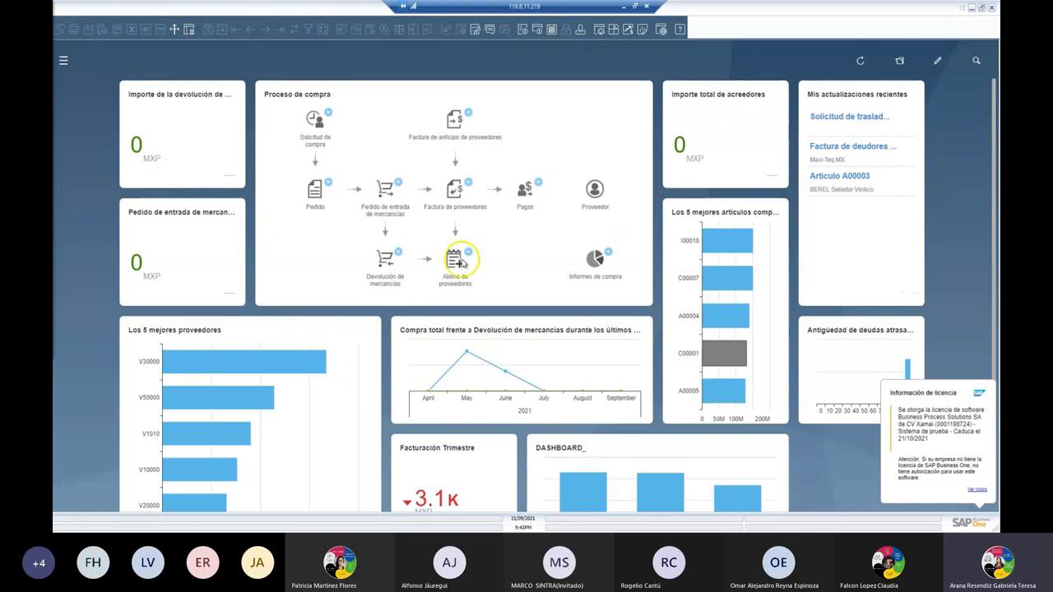
# Open the Los 5 mejores proveedores dashboard in the panel designer and show its configured actions
pyautogui.click(642, 30)
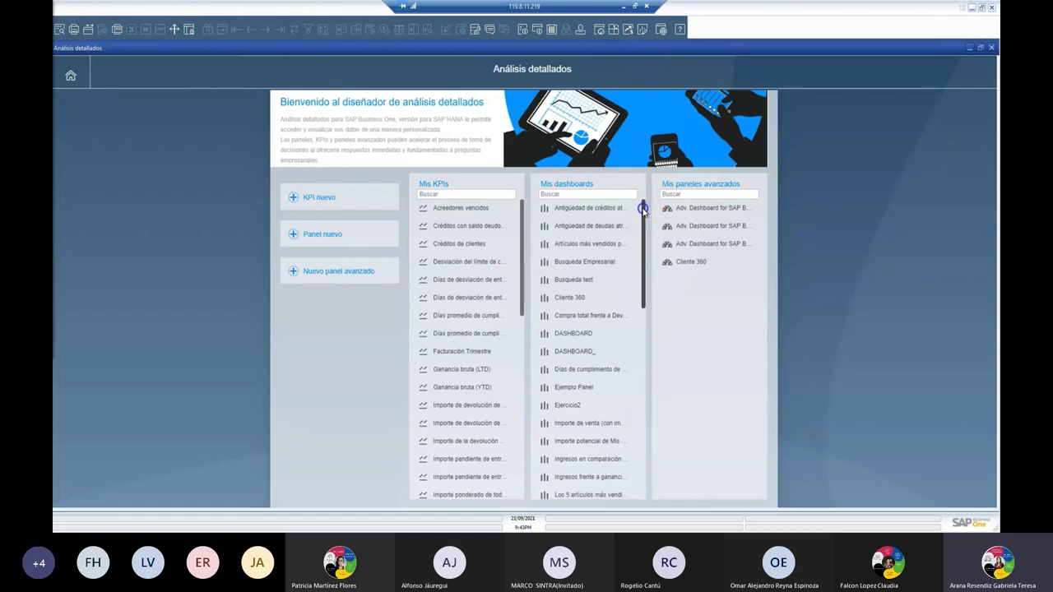
pyautogui.moveTo(643, 210); pyautogui.dragTo(648, 319)
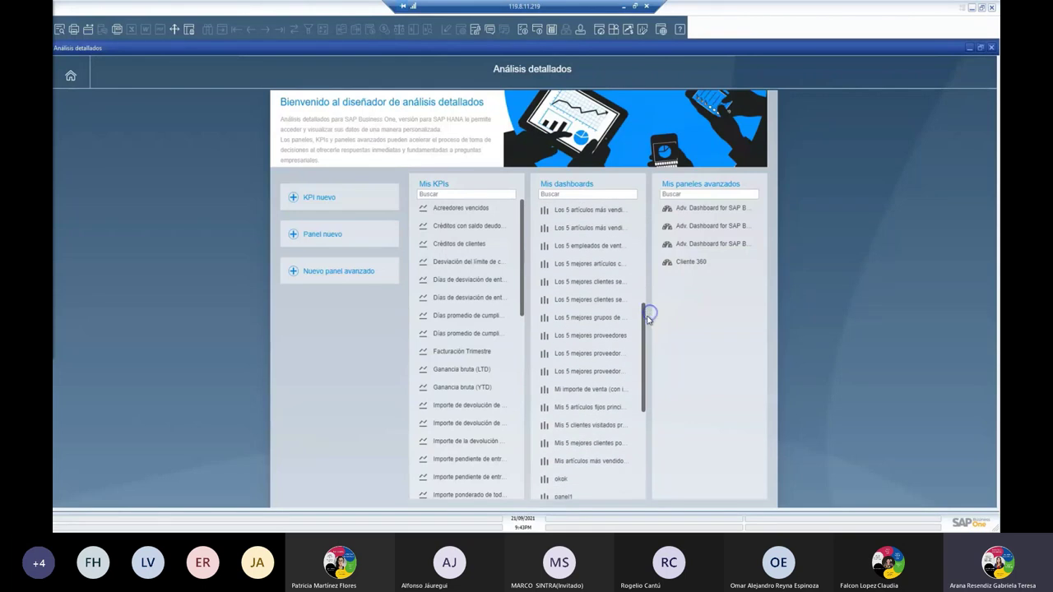
pyautogui.click(586, 337)
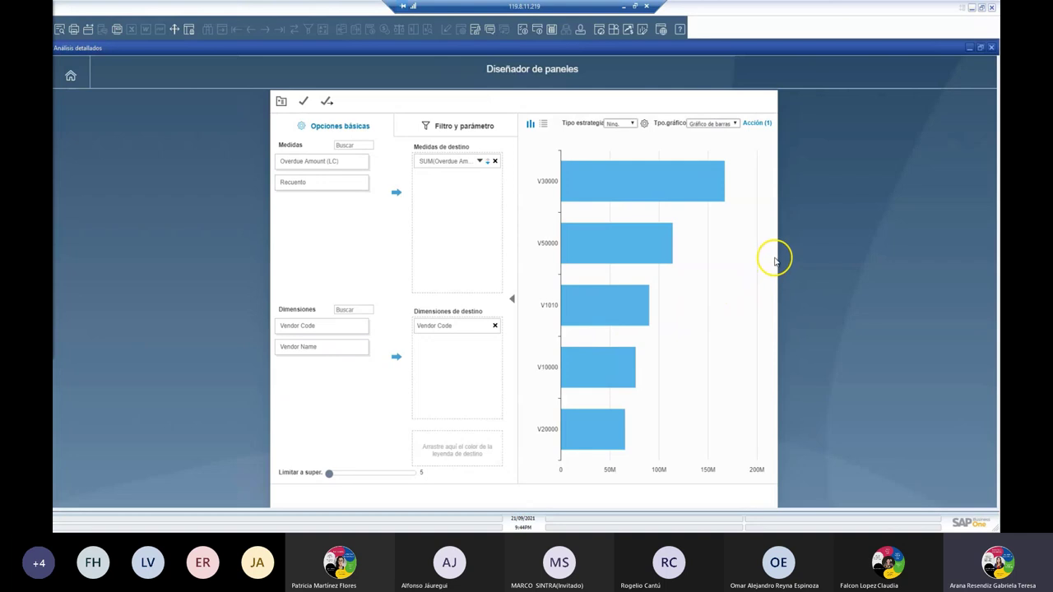
pyautogui.click(757, 125)
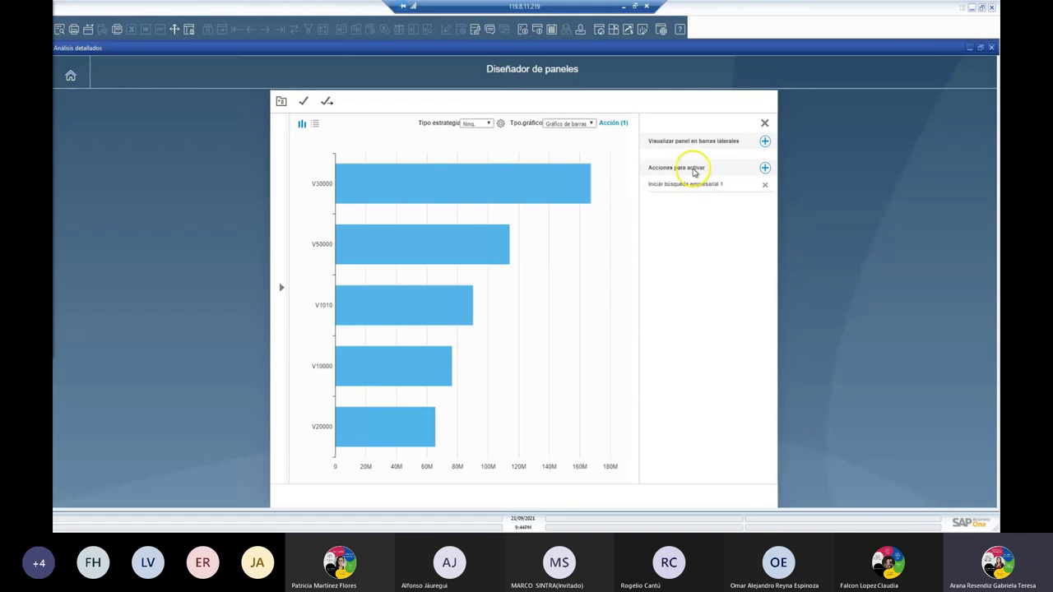
# Add an action that opens an SAP Business One window, named Abrir DM de SN, targeting Business Partner Master Data
pyautogui.click(765, 169)
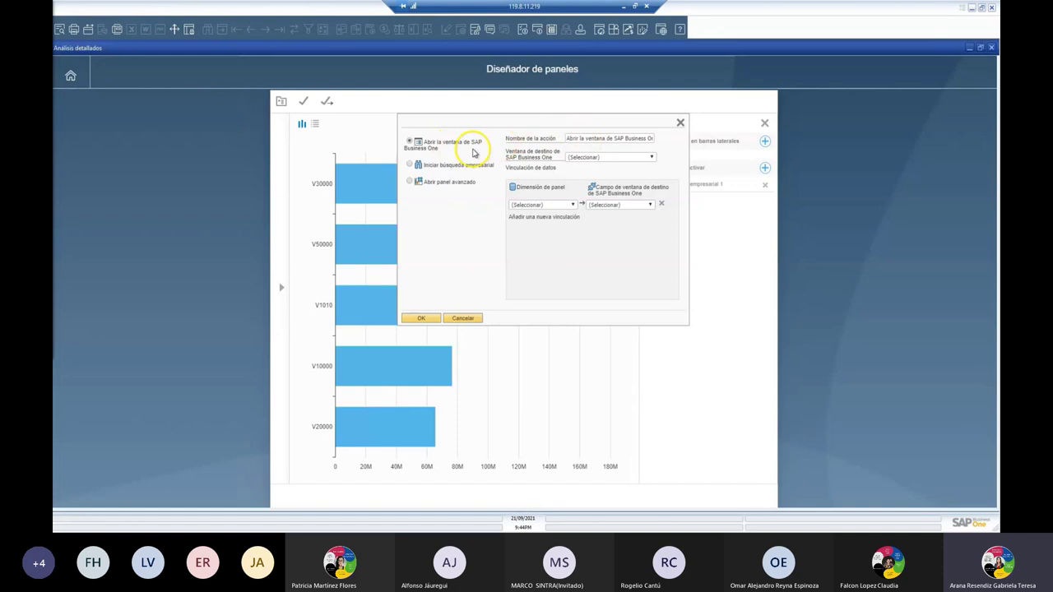
pyautogui.moveTo(564, 138); pyautogui.dragTo(664, 137)
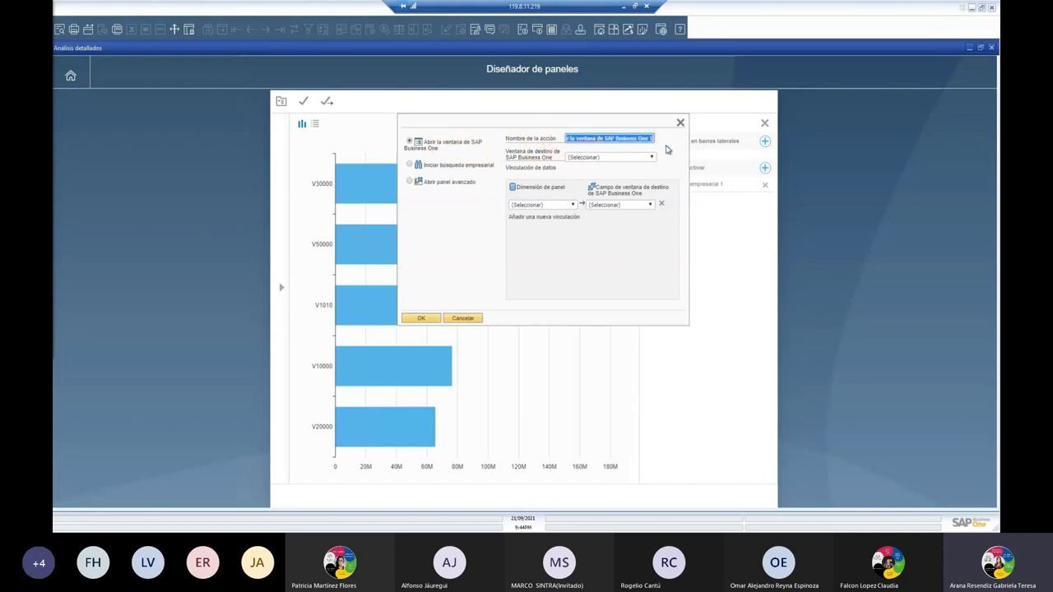
pyautogui.press('BackSpace')
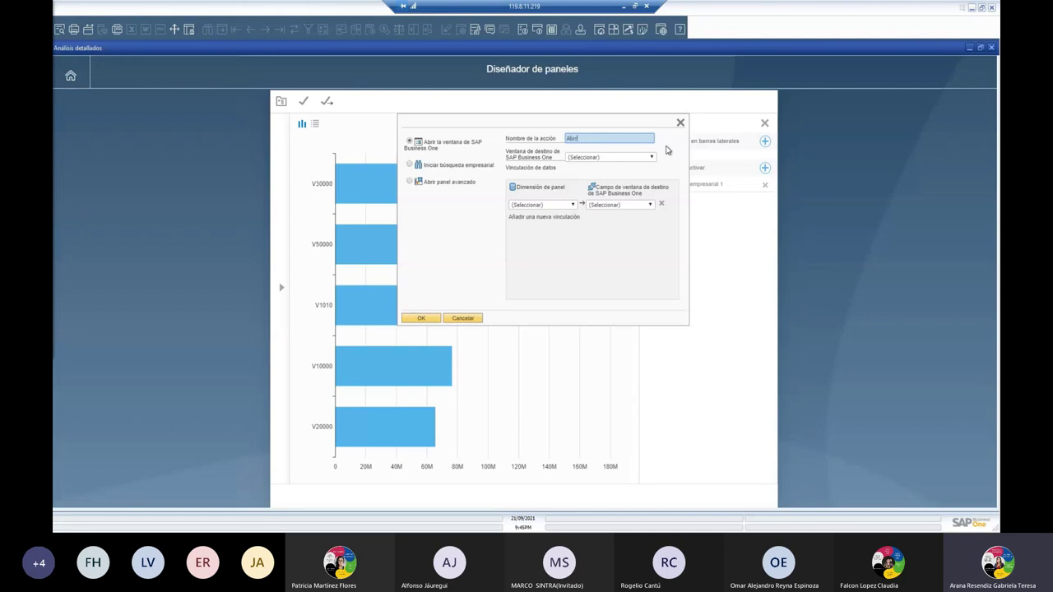
pyautogui.write('ir')
pyautogui.write(' OF de SN')
pyautogui.click(653, 158)
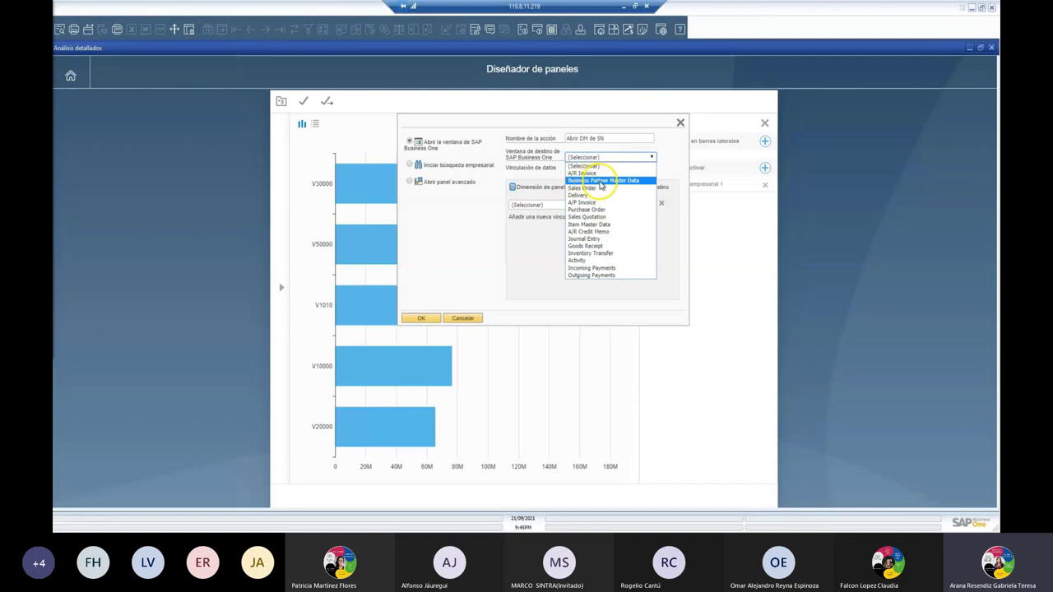
pyautogui.click(626, 181)
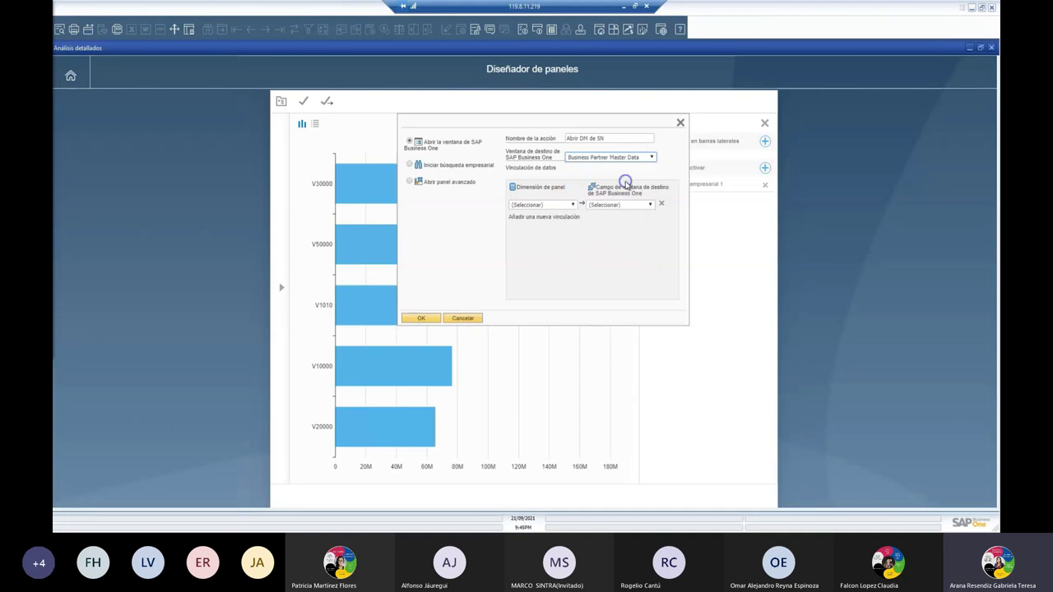
# Bind the panel dimension Vendor Code to the target window field BP Code and confirm the new action
pyautogui.click(573, 205)
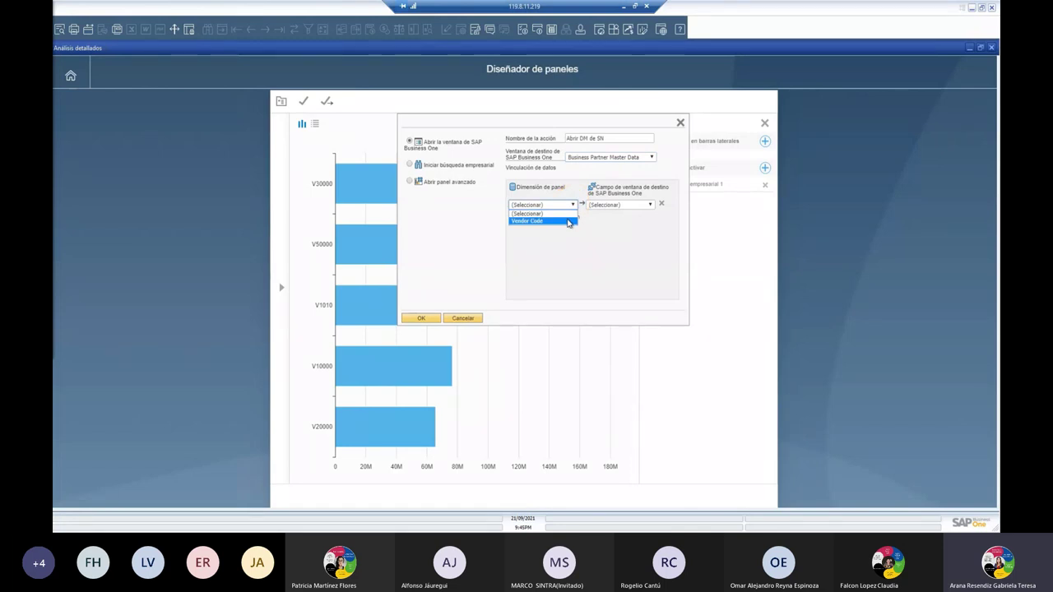
pyautogui.click(567, 221)
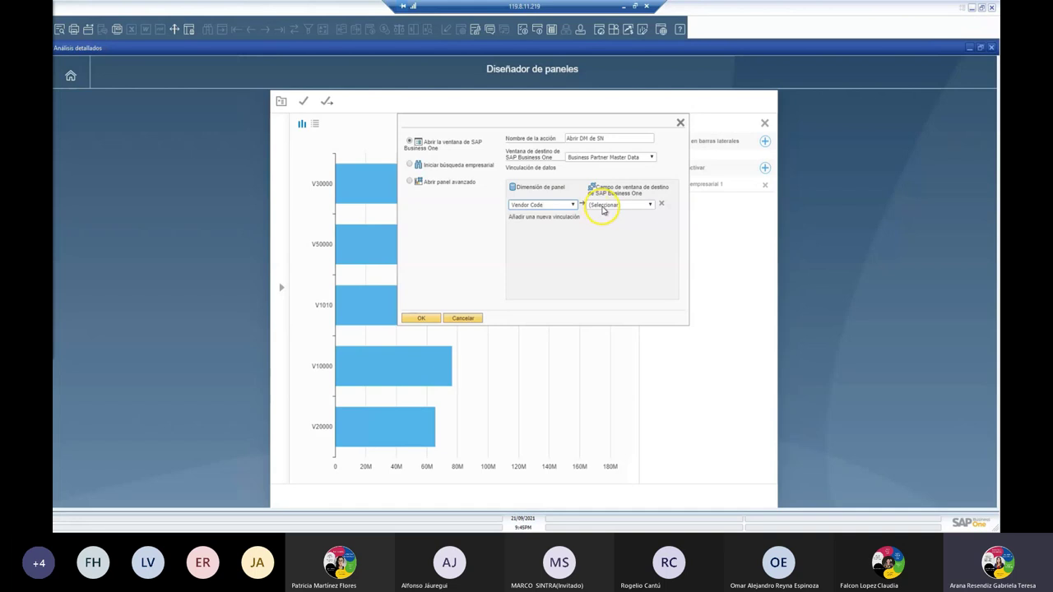
pyautogui.click(650, 206)
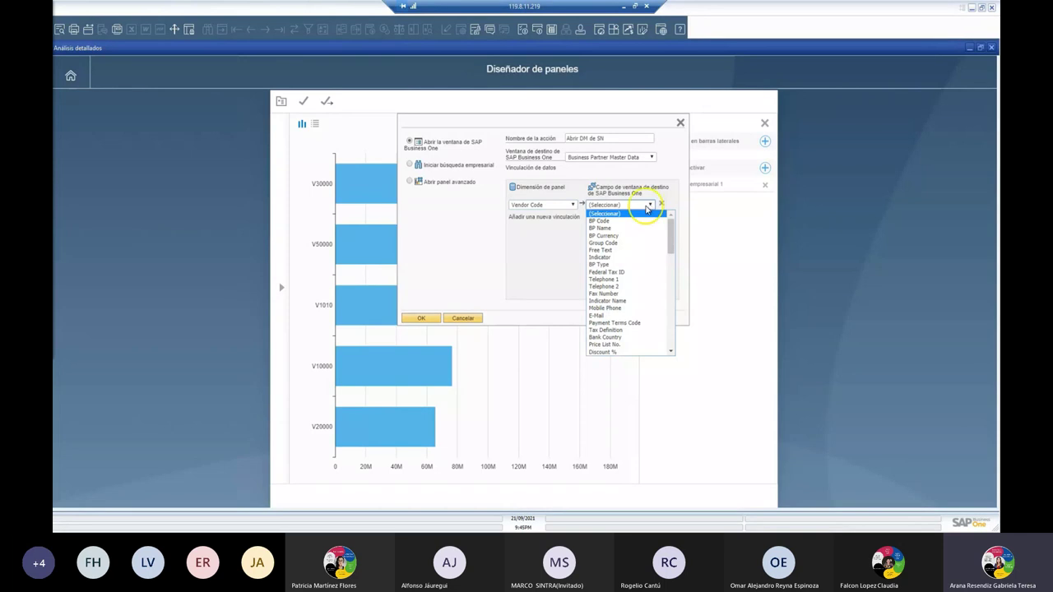
pyautogui.click(599, 222)
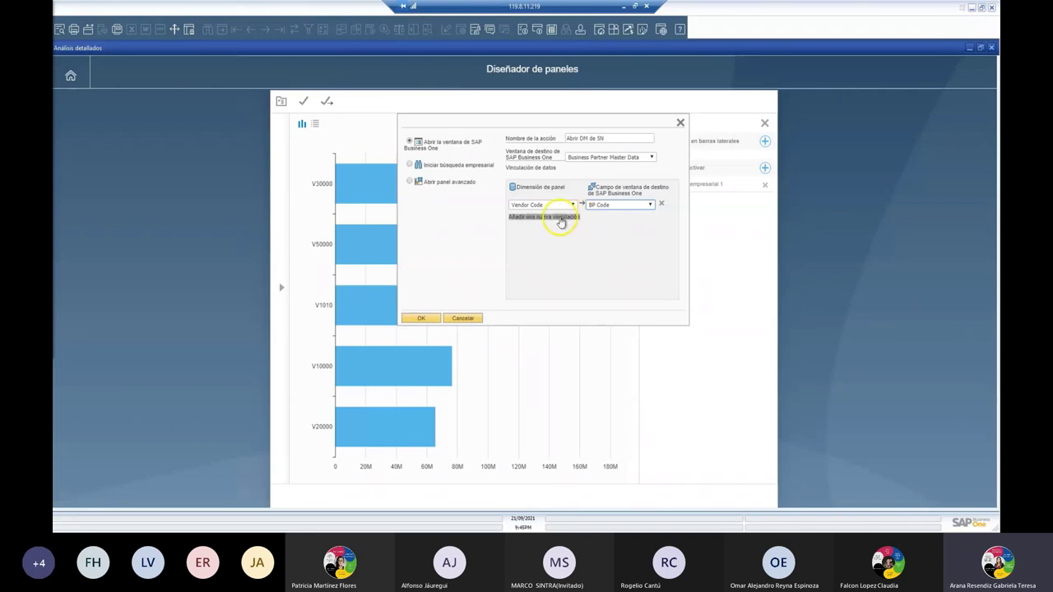
pyautogui.click(421, 320)
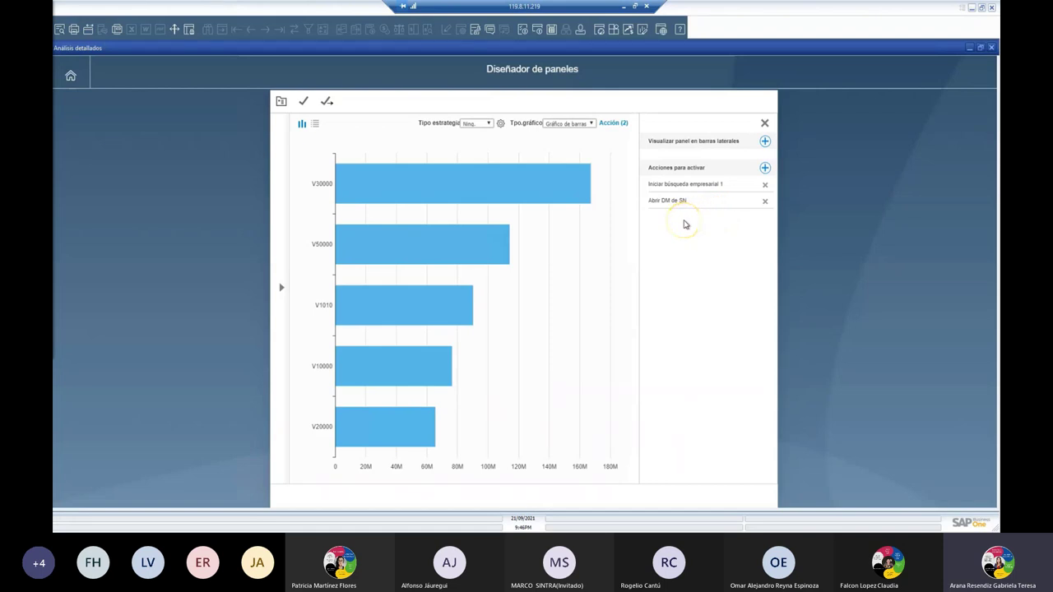
# Save the panel under the name Los 5 mejores proveedores and close the designer to return to the cockpit
pyautogui.click(302, 104)
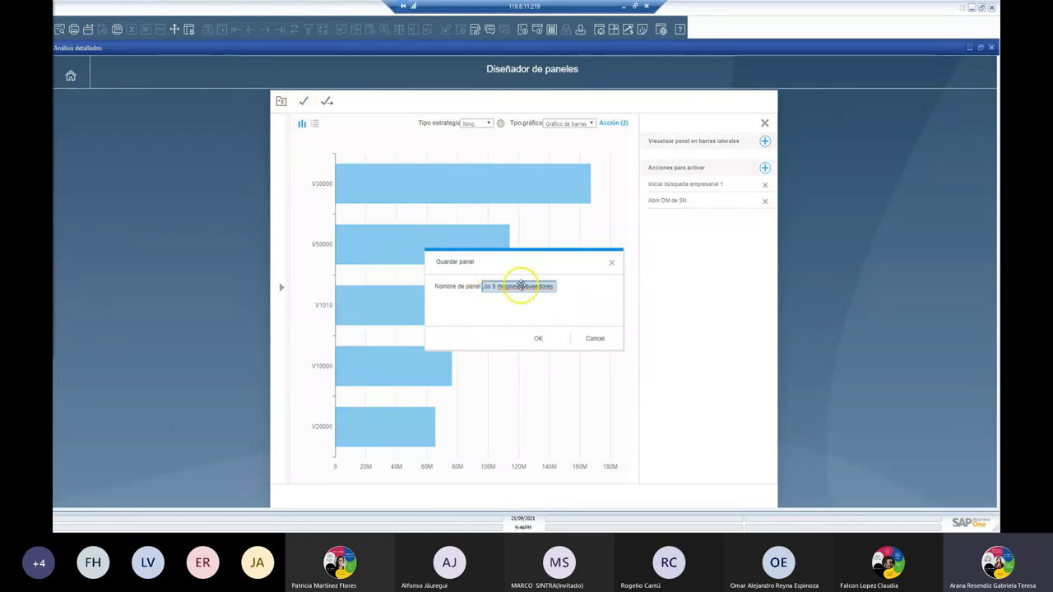
pyautogui.click(539, 342)
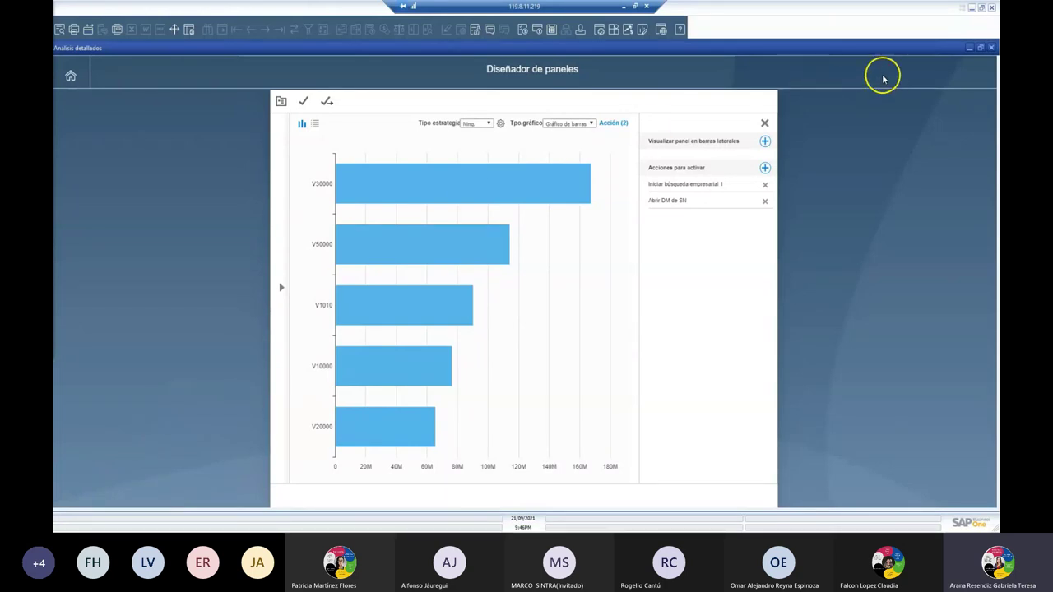
pyautogui.click(992, 48)
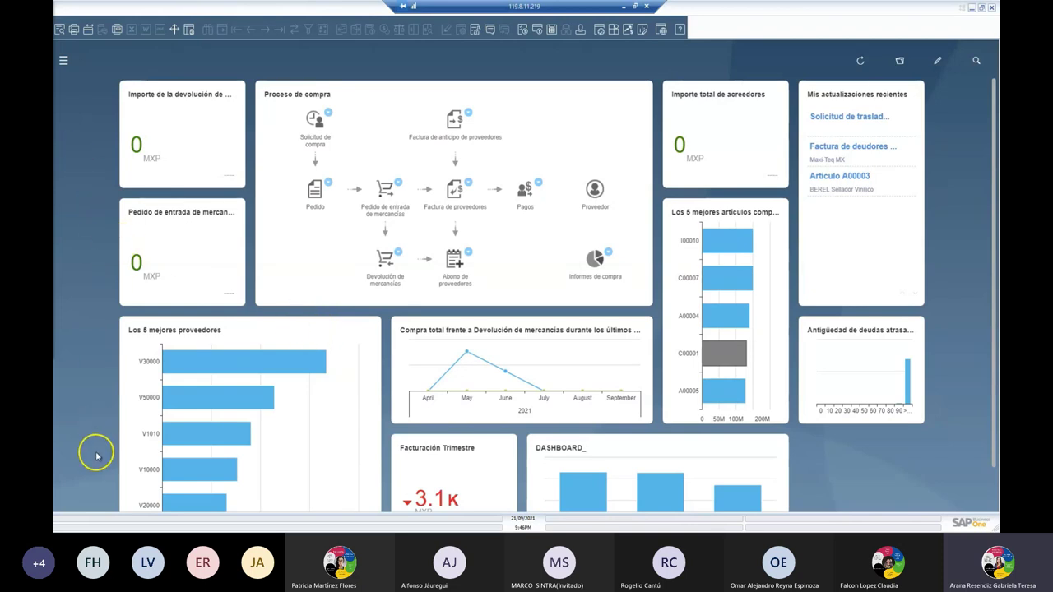
pyautogui.click(73, 509)
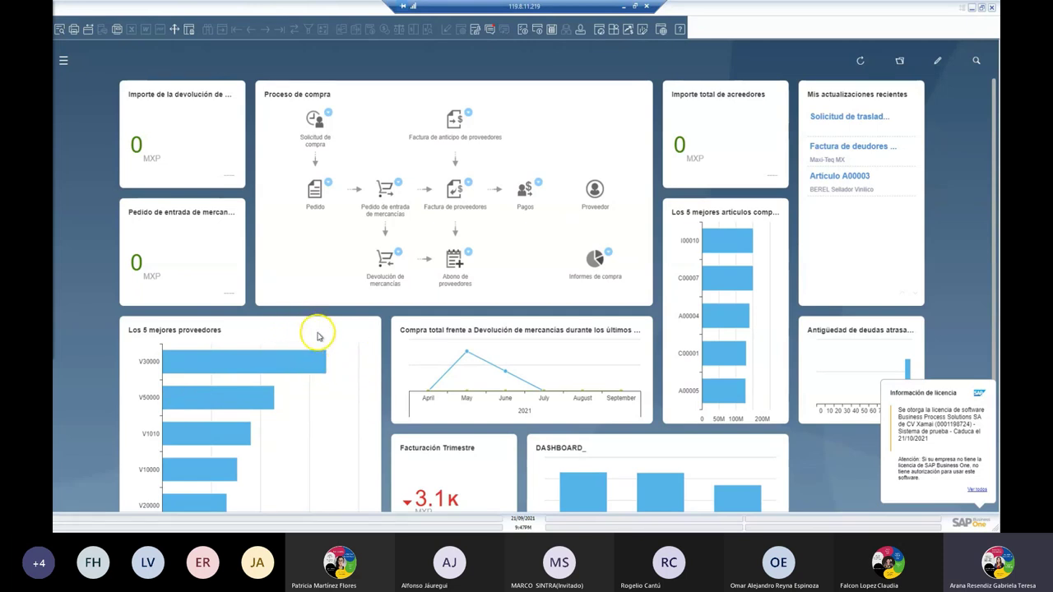
# Run the Abrir DM de SN action on the top supplier's bar, view its master data record, and switch to the training slides
pyautogui.click(284, 370)
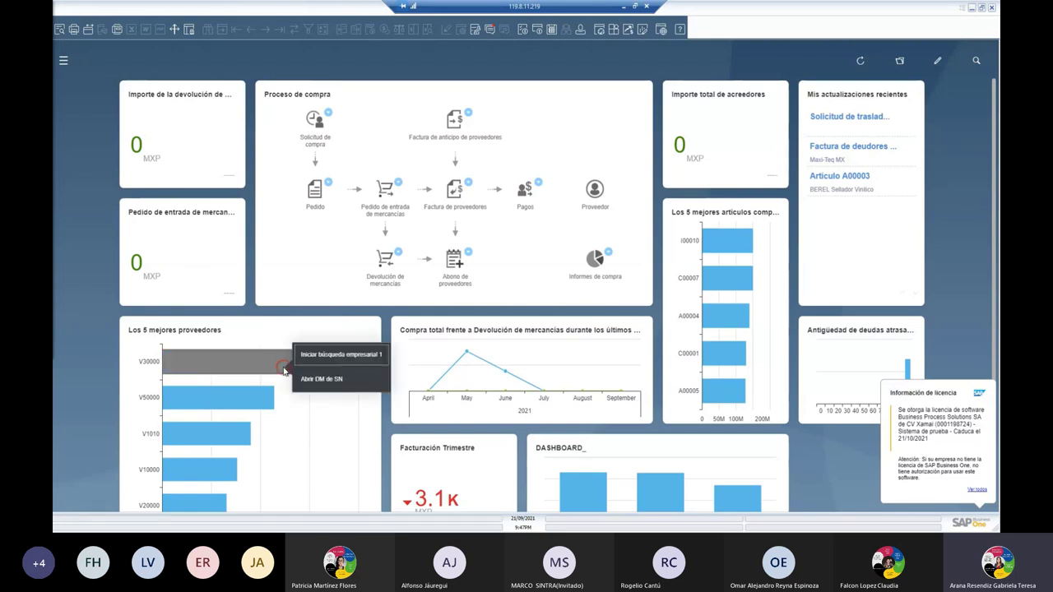
pyautogui.moveTo(284, 372)
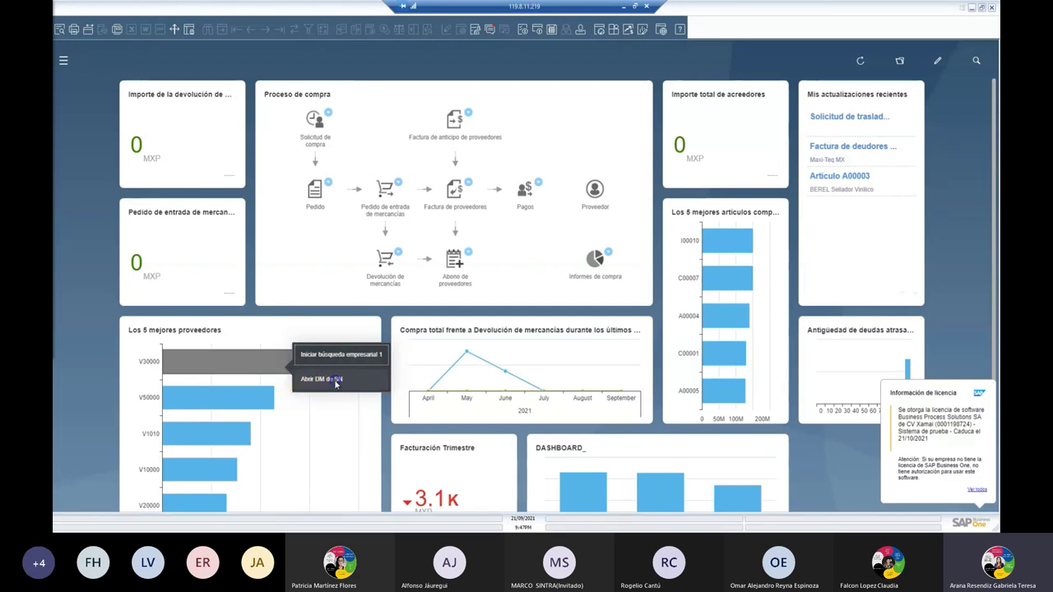
pyautogui.click(335, 381)
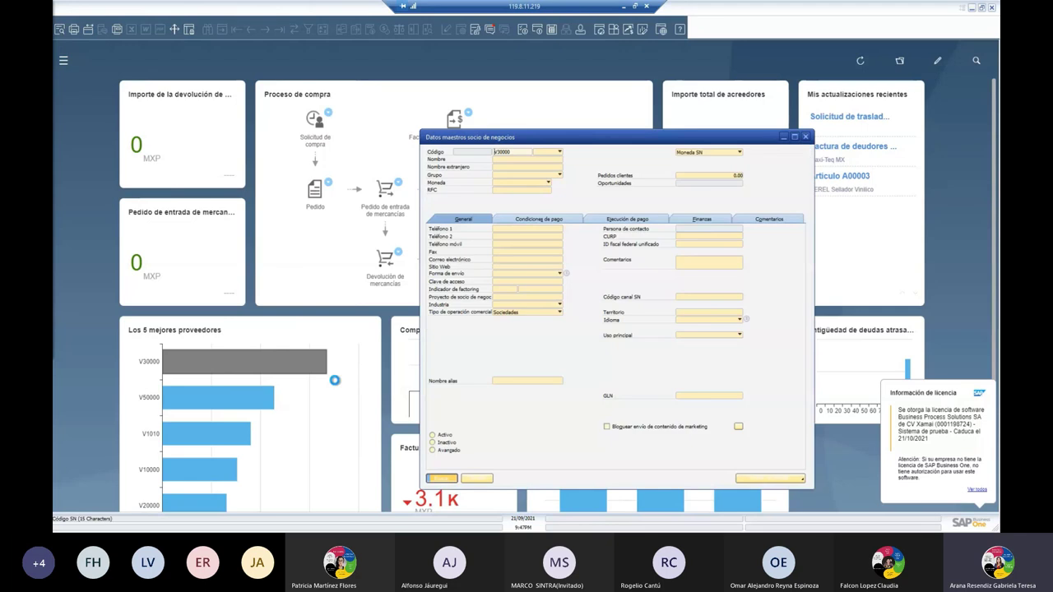
pyautogui.click(502, 156)
pyautogui.write('V30000')
pyautogui.press('Return')
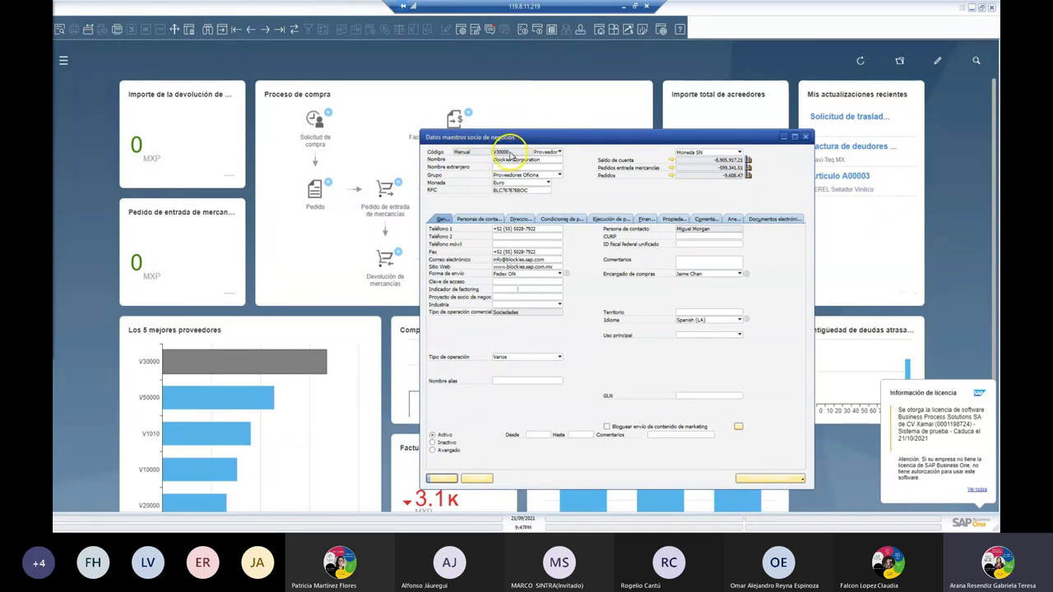
pyautogui.moveTo(512, 136); pyautogui.dragTo(471, 136)
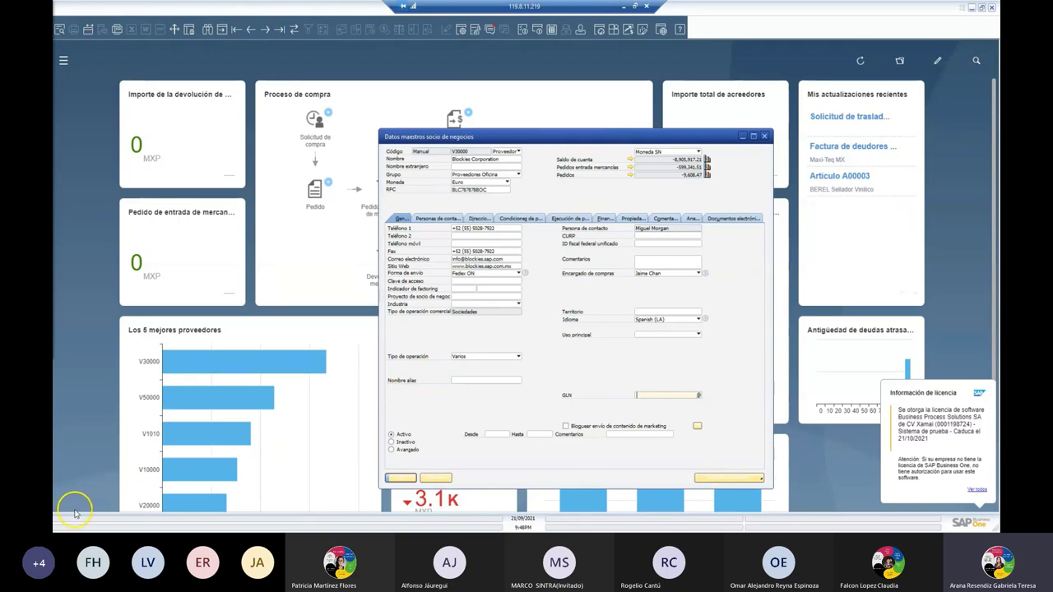
pyautogui.hotkey('alt', 'Tab')
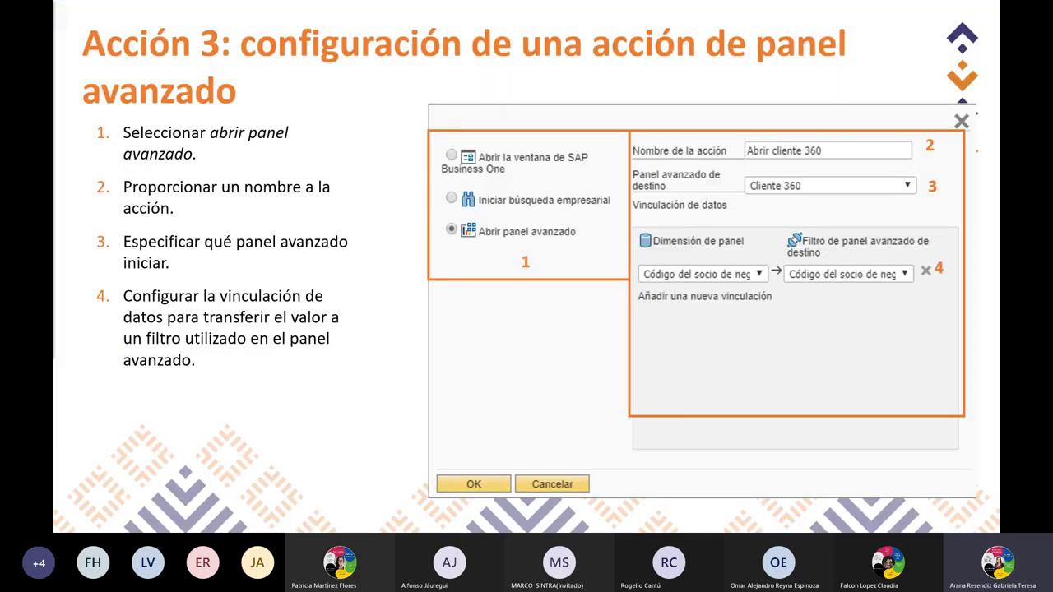
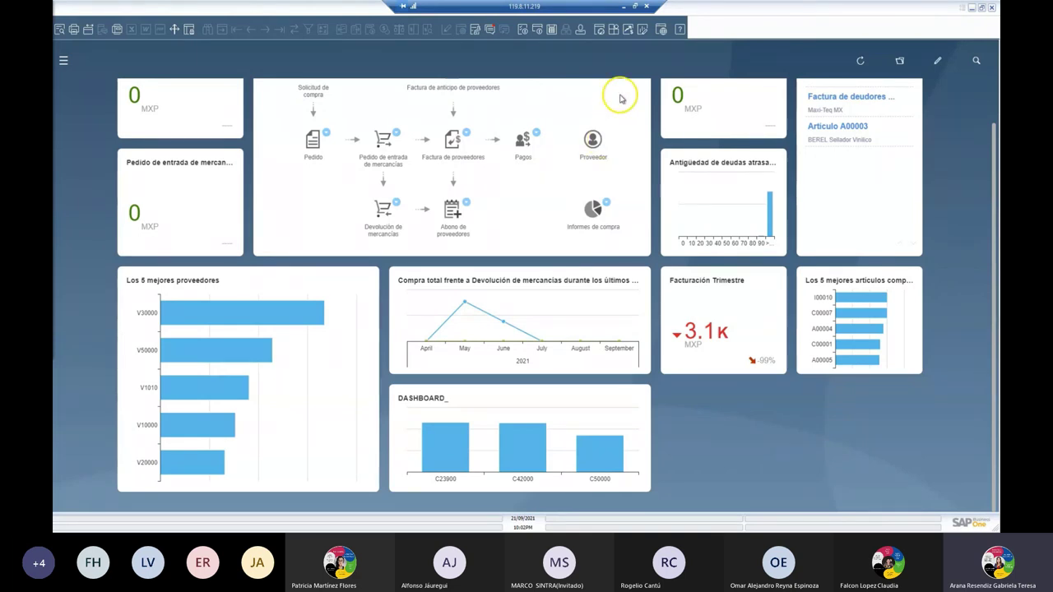
# Open the detailed analysis designer, search the dashboards for clientes, and open Los 5 mejores clientes según importe de ventas
pyautogui.click(643, 30)
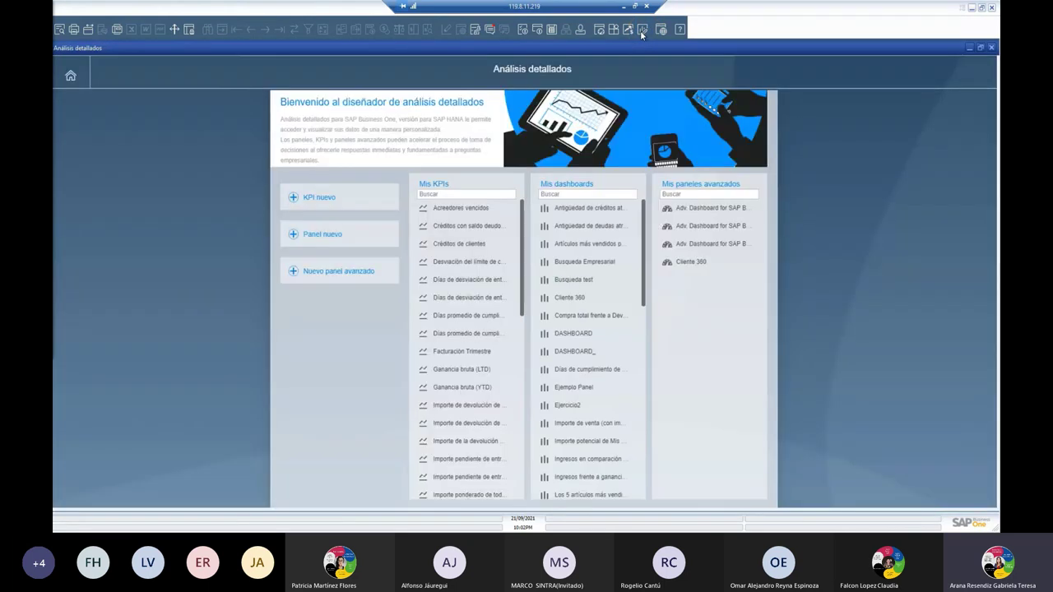
pyautogui.click(601, 194)
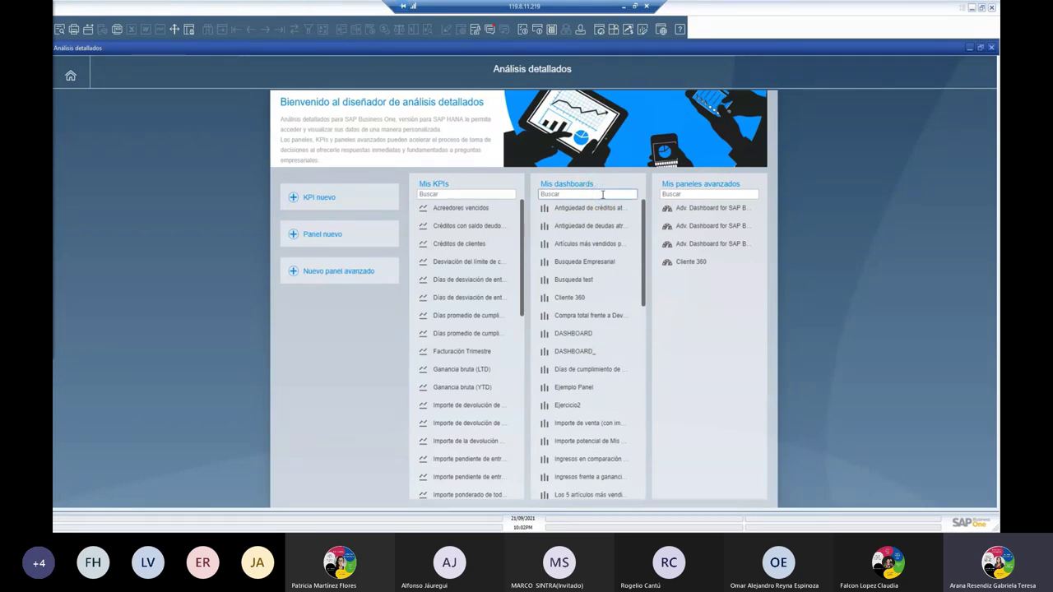
pyautogui.write('cl')
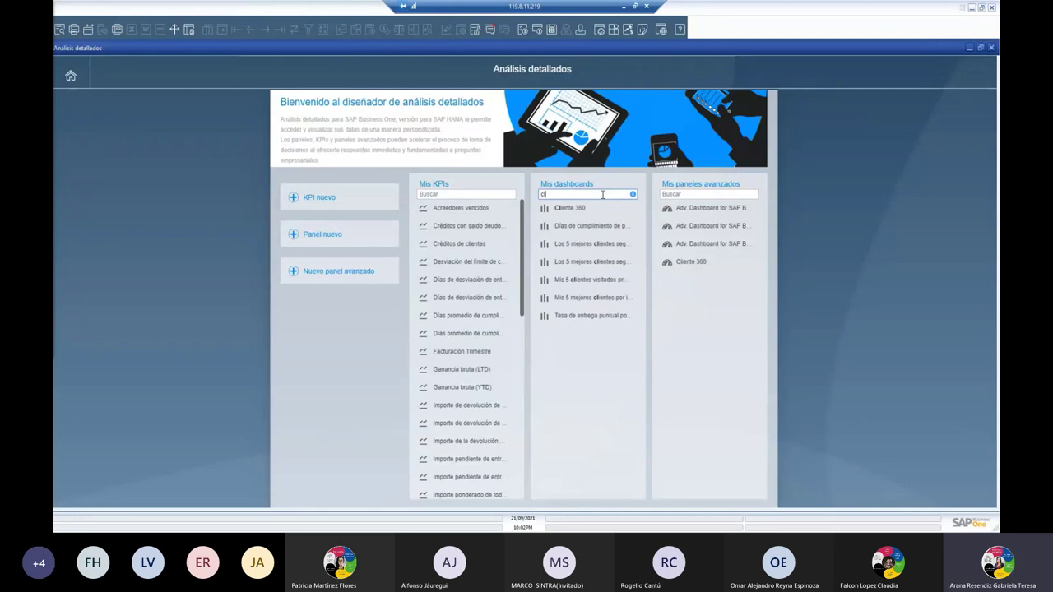
pyautogui.write('ientes')
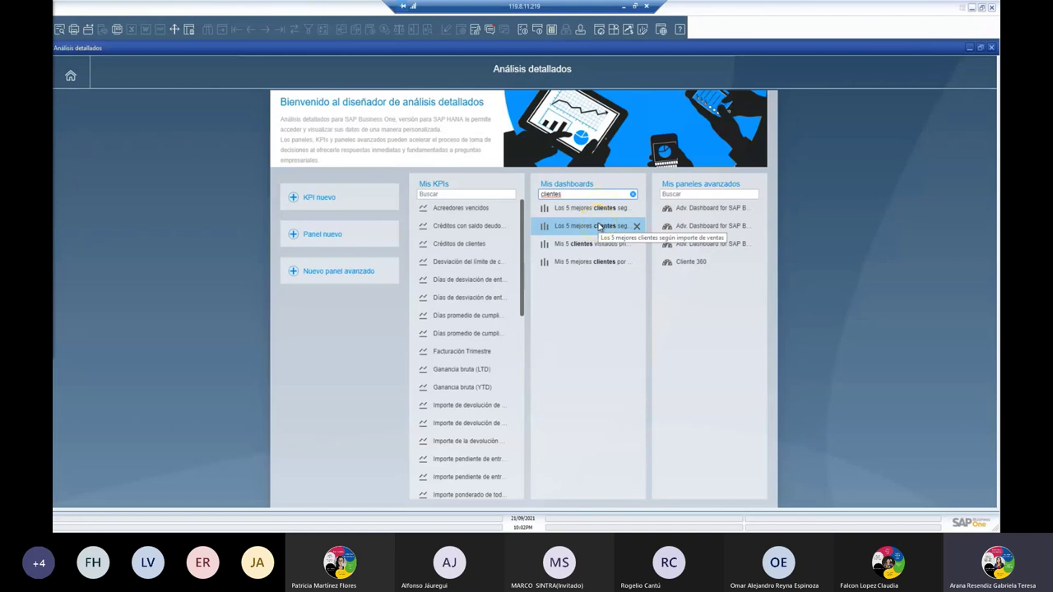
pyautogui.click(600, 226)
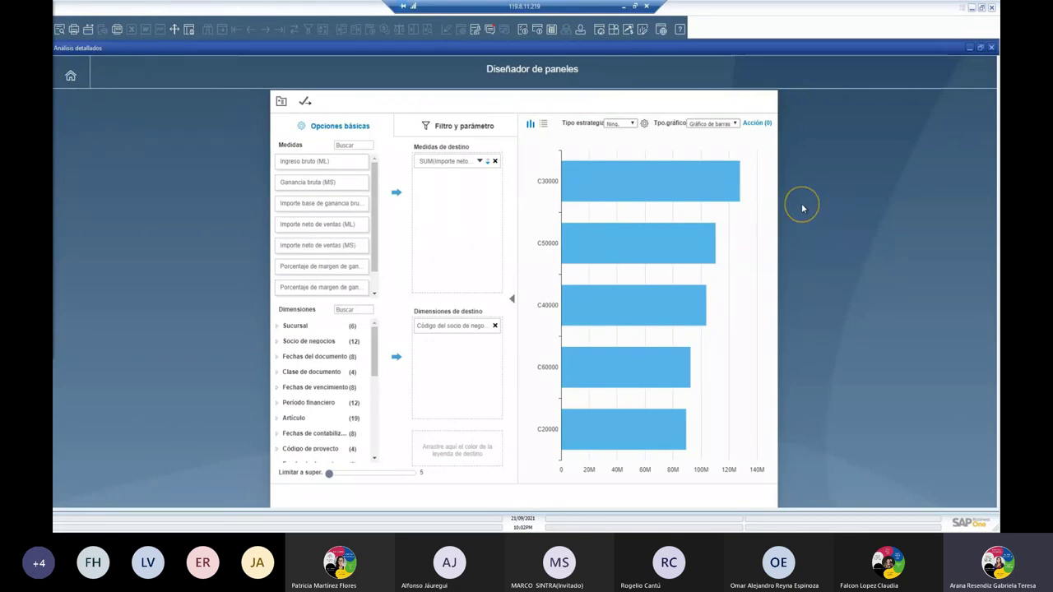
# Add an action that opens an advanced panel, named Cliente 360, with Cliente 360 as the target advanced panel
pyautogui.click(757, 124)
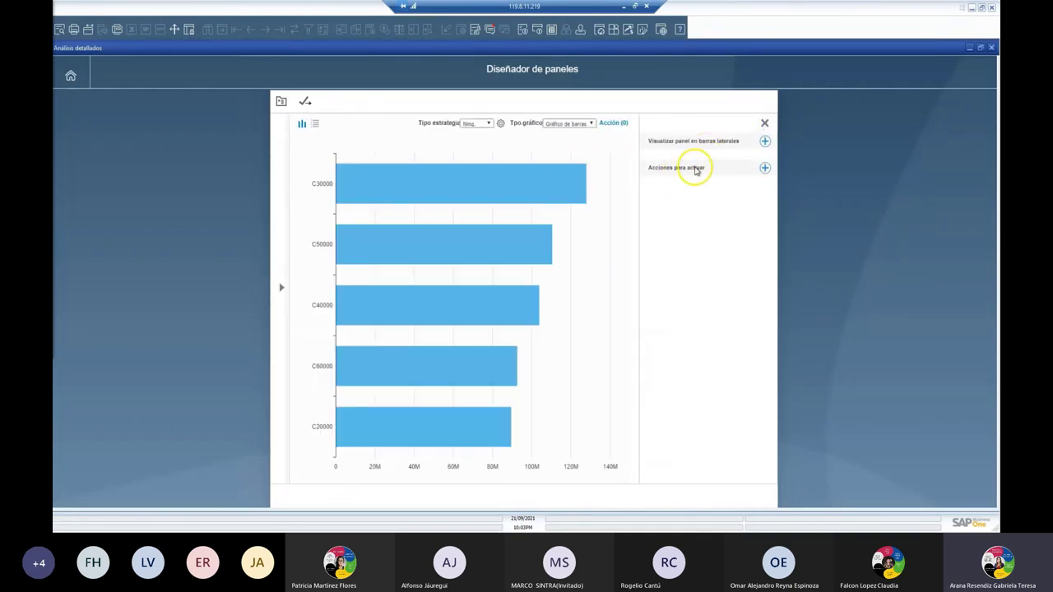
pyautogui.click(765, 169)
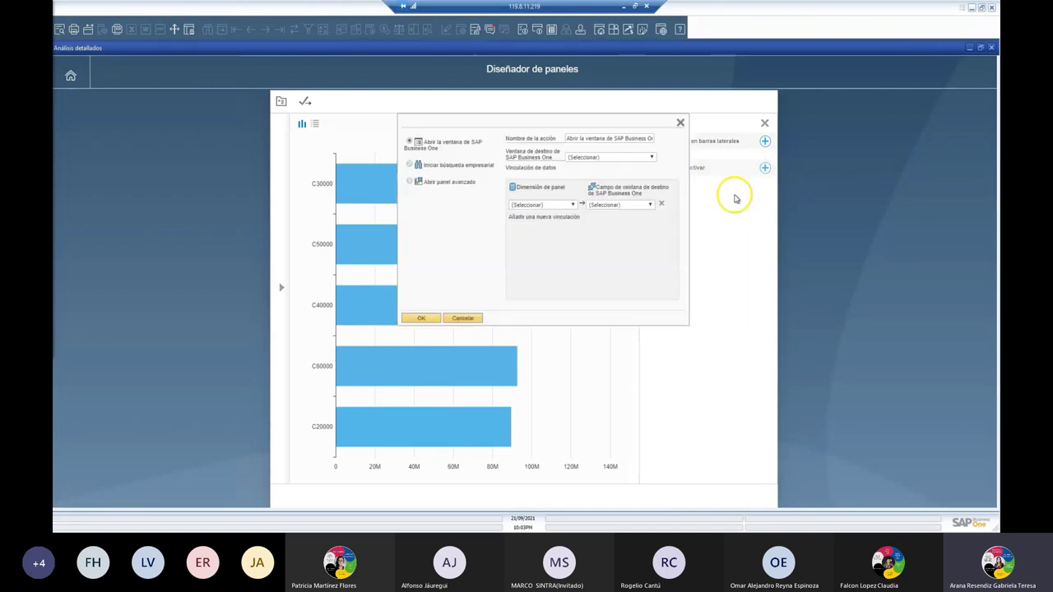
pyautogui.click(438, 184)
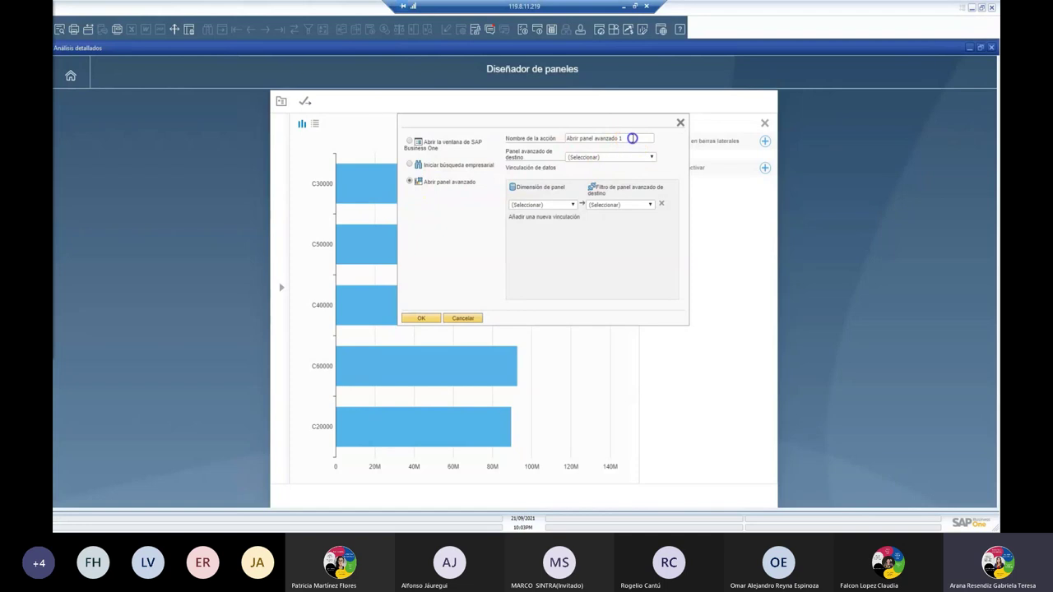
pyautogui.moveTo(631, 138); pyautogui.dragTo(553, 138)
pyautogui.press('BackSpace')
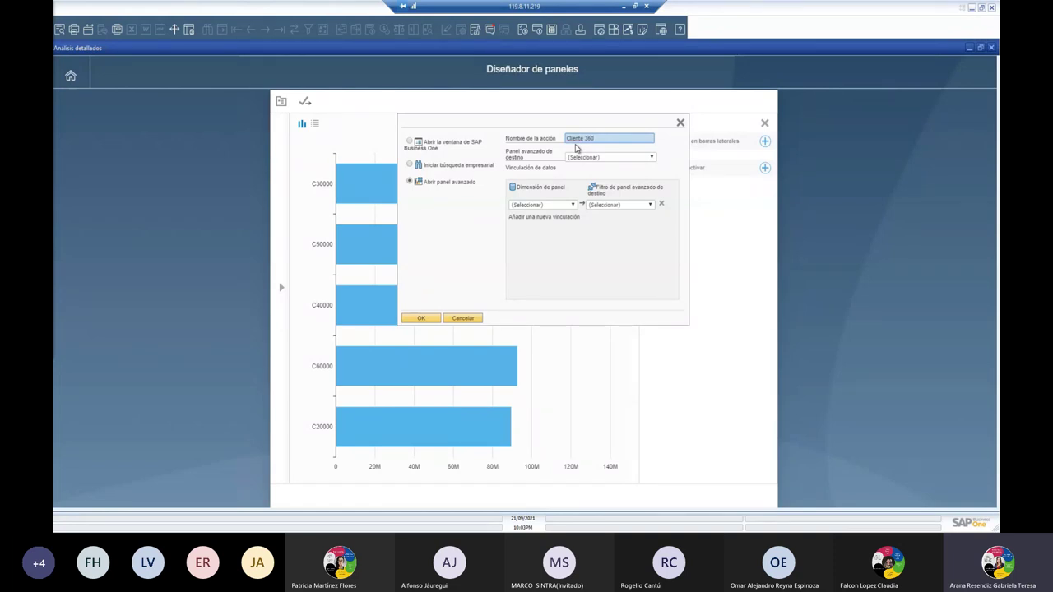
pyautogui.click(586, 137)
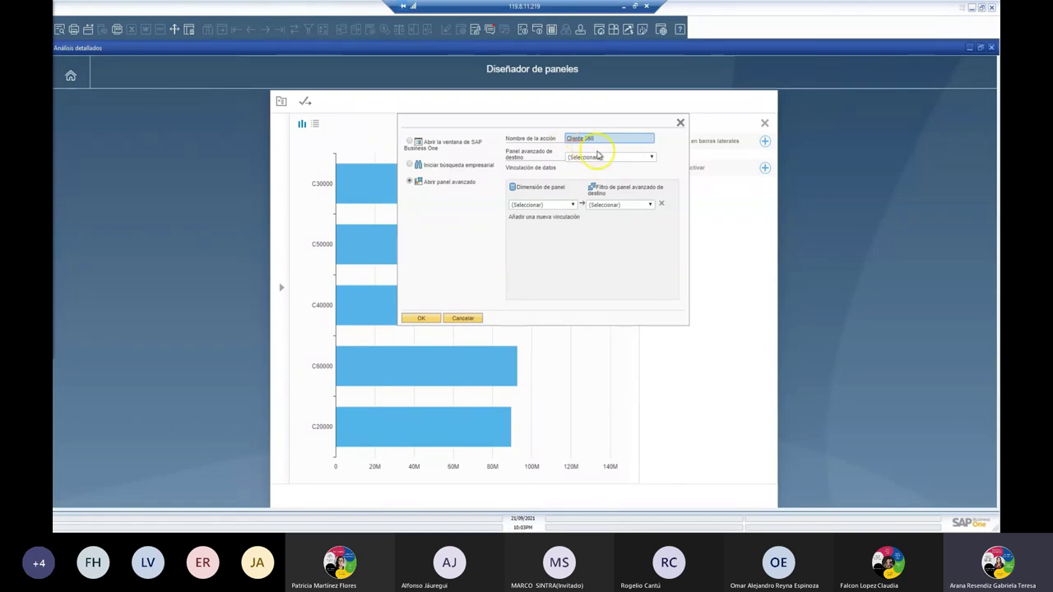
pyautogui.click(650, 158)
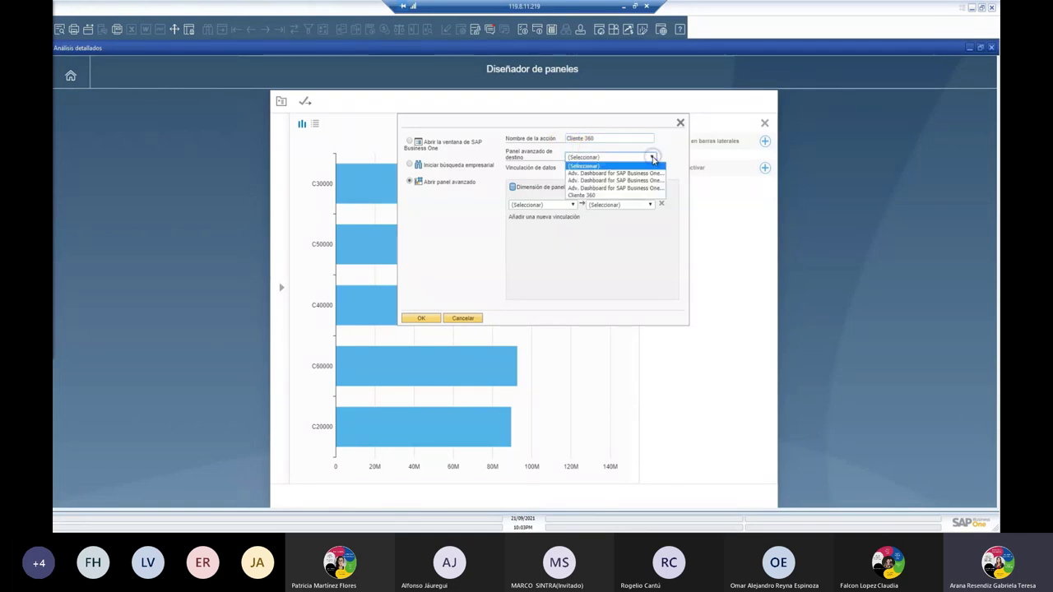
pyautogui.click(610, 195)
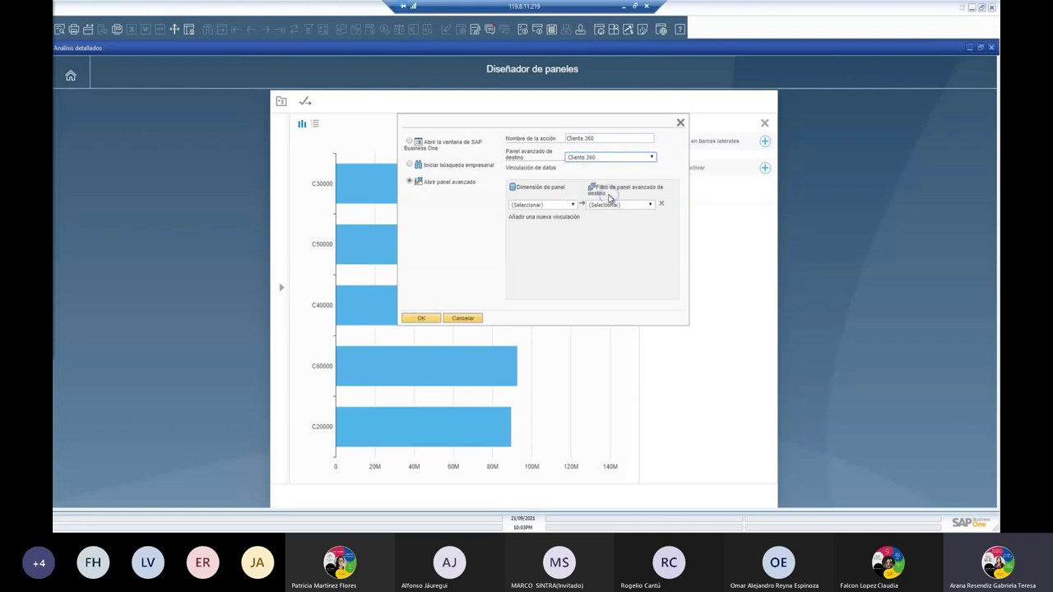
# Bind the panel dimension Código del socio de negocios to the target filter Código del socio de negocios and confirm the action
pyautogui.click(573, 204)
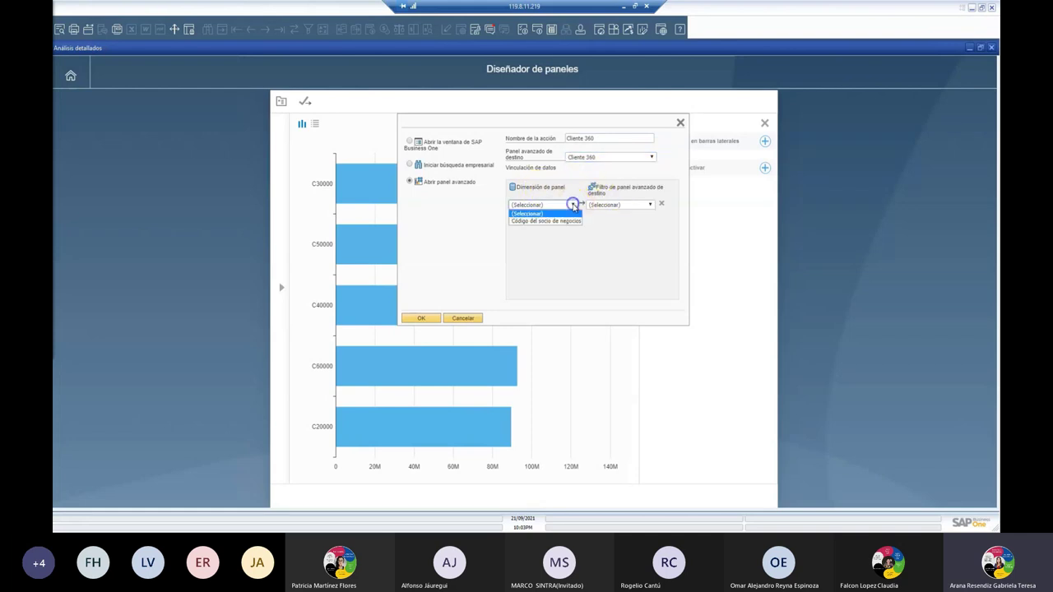
pyautogui.click(531, 221)
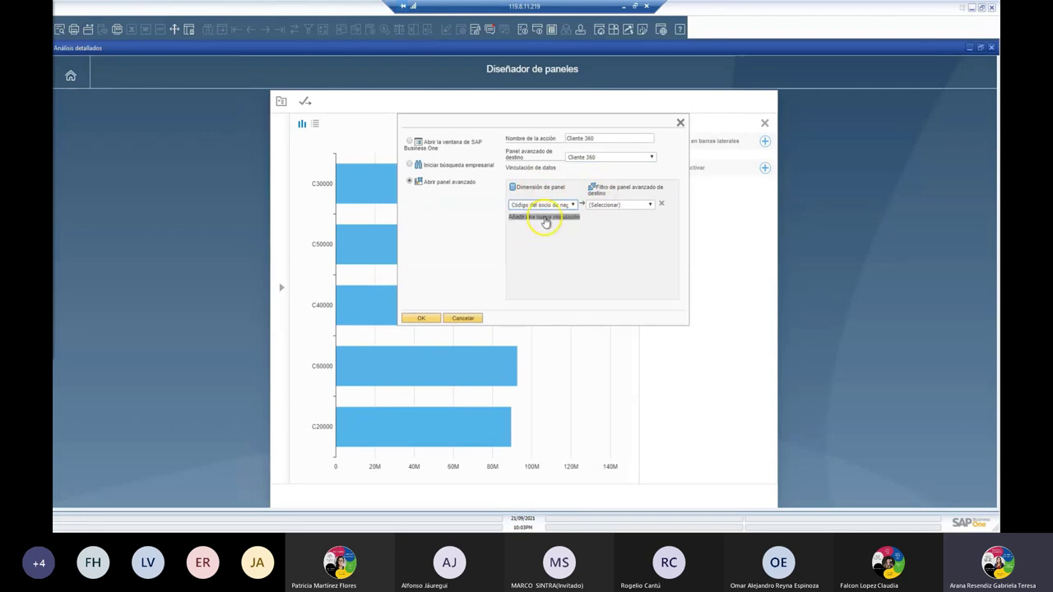
pyautogui.click(623, 204)
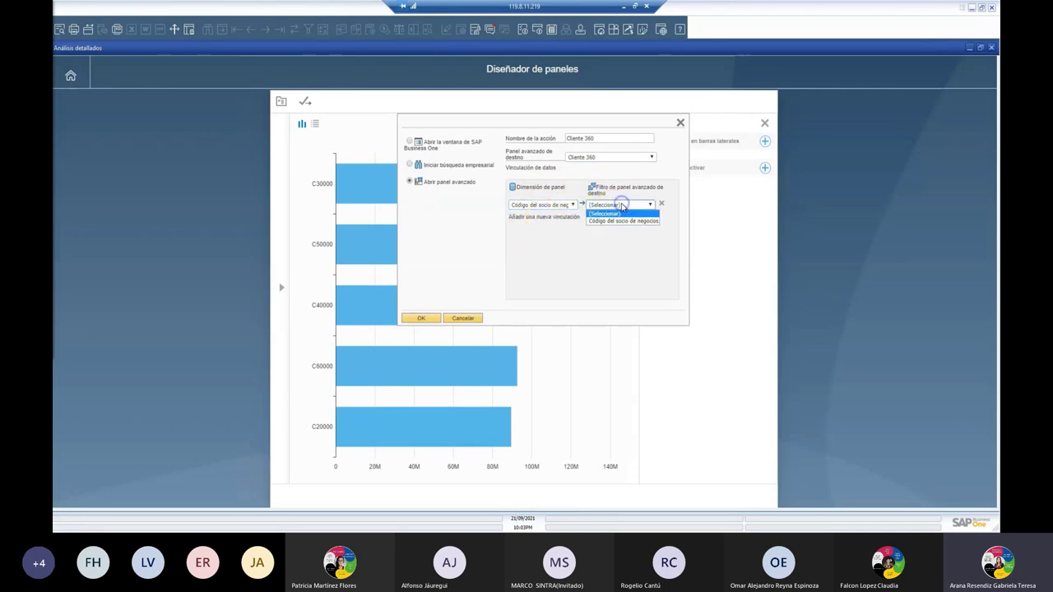
pyautogui.click(628, 221)
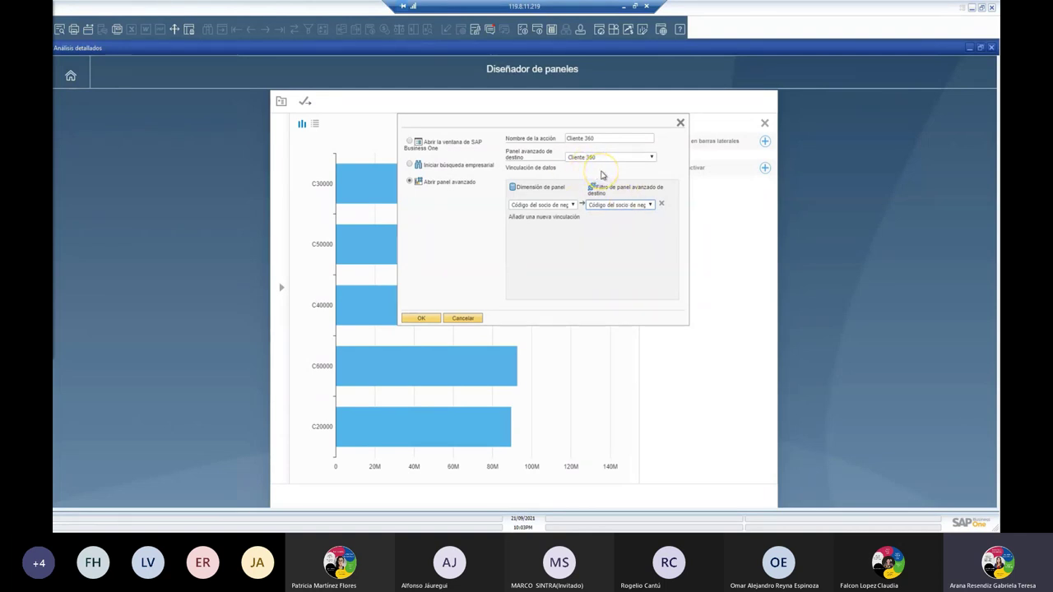
pyautogui.click(415, 319)
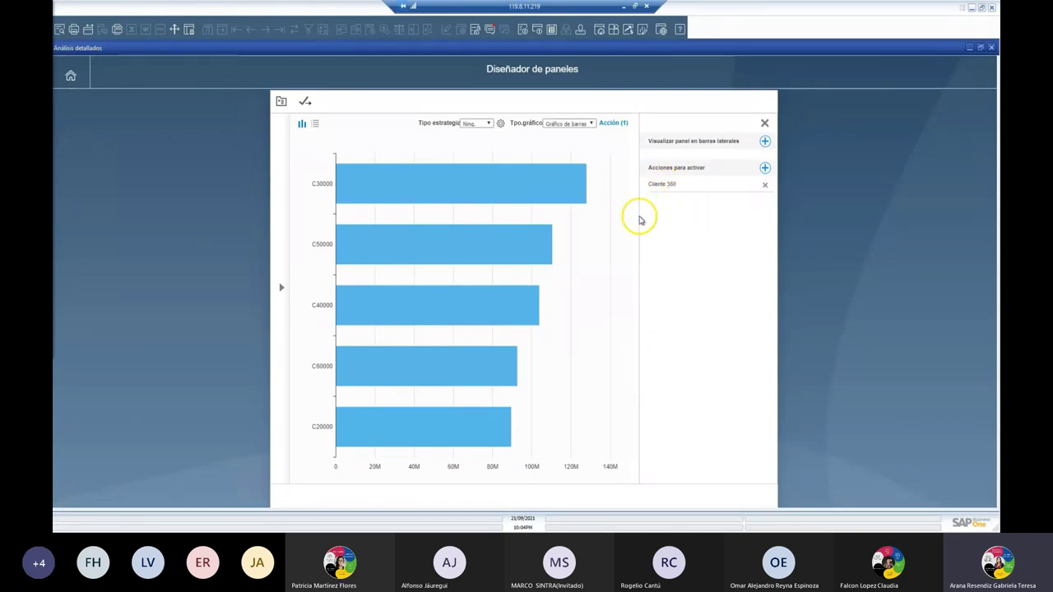
# Save the panel as Los 5 mejores clientes según importe de ventas_ and minimize the designer to return to the cockpit
pyautogui.click(304, 101)
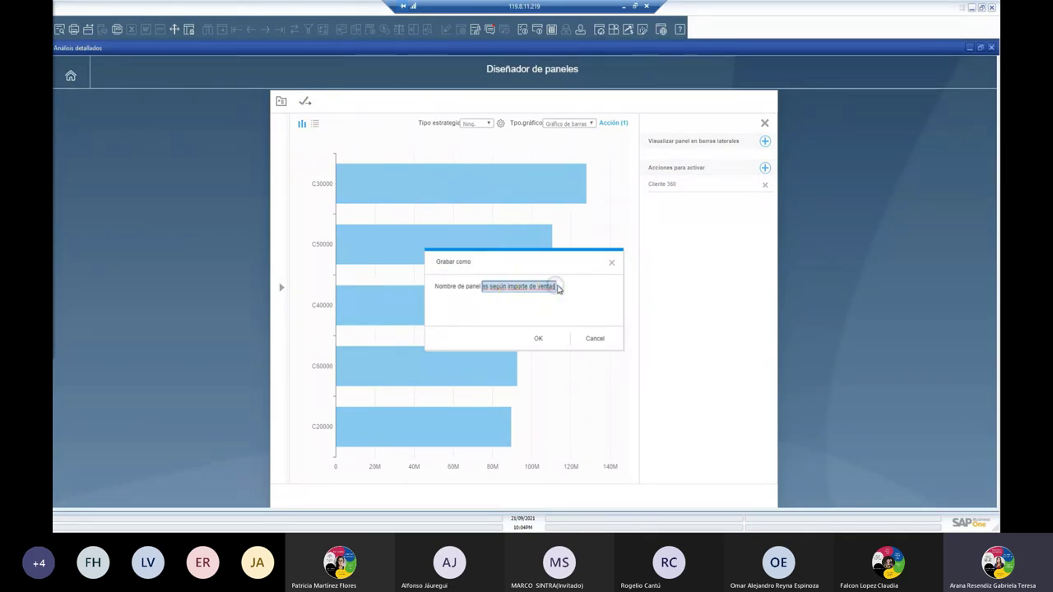
pyautogui.moveTo(559, 288); pyautogui.dragTo(558, 288)
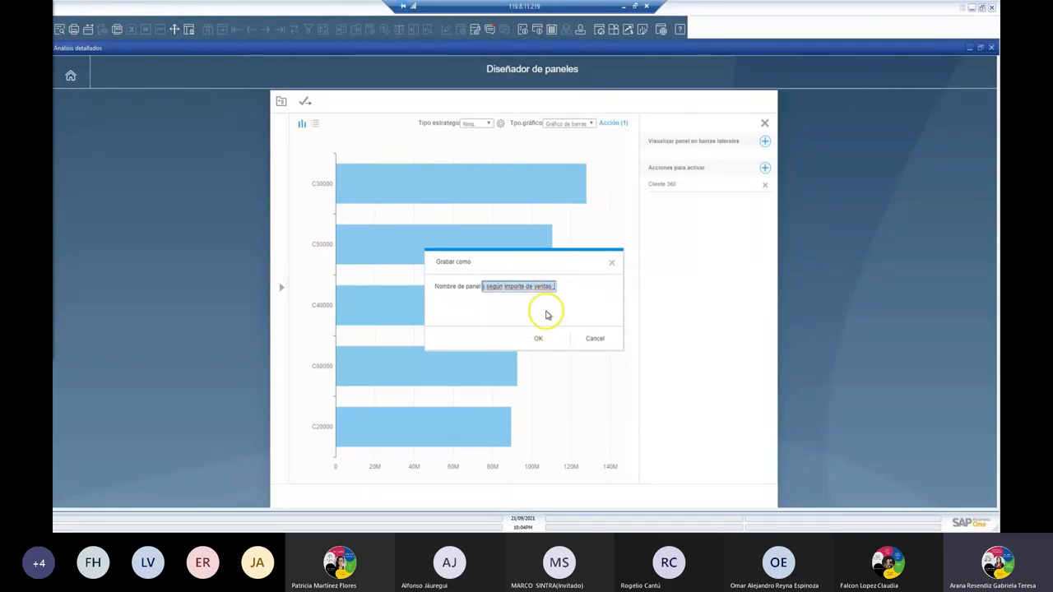
pyautogui.click(535, 339)
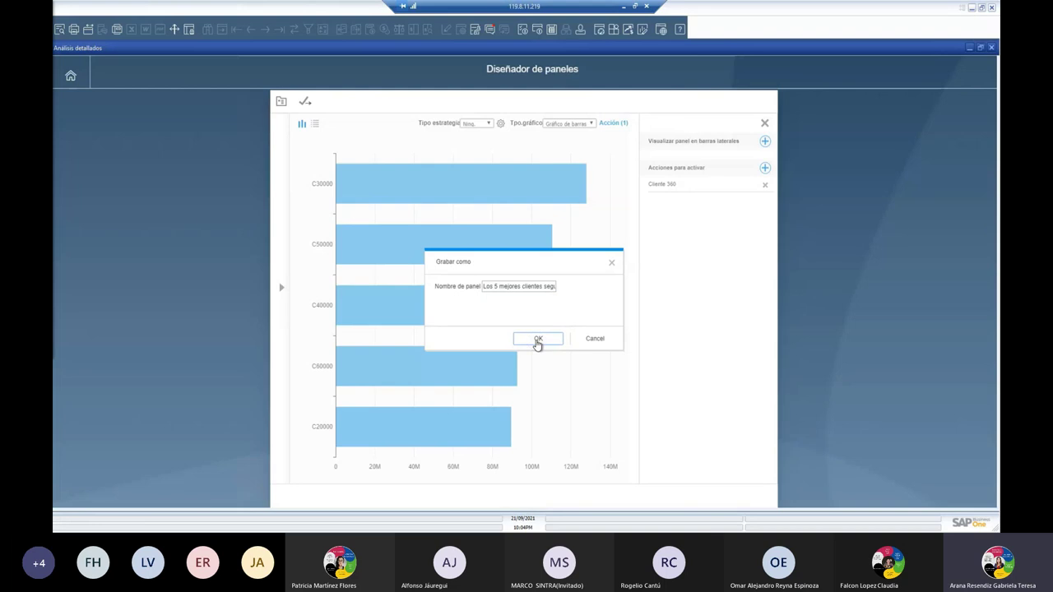
pyautogui.click(537, 340)
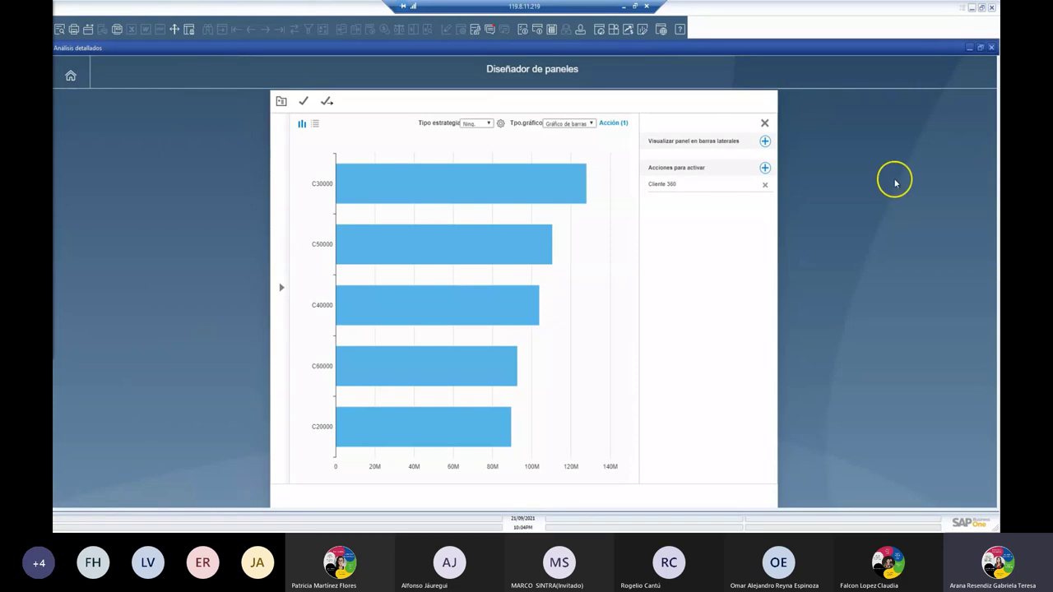
pyautogui.click(970, 47)
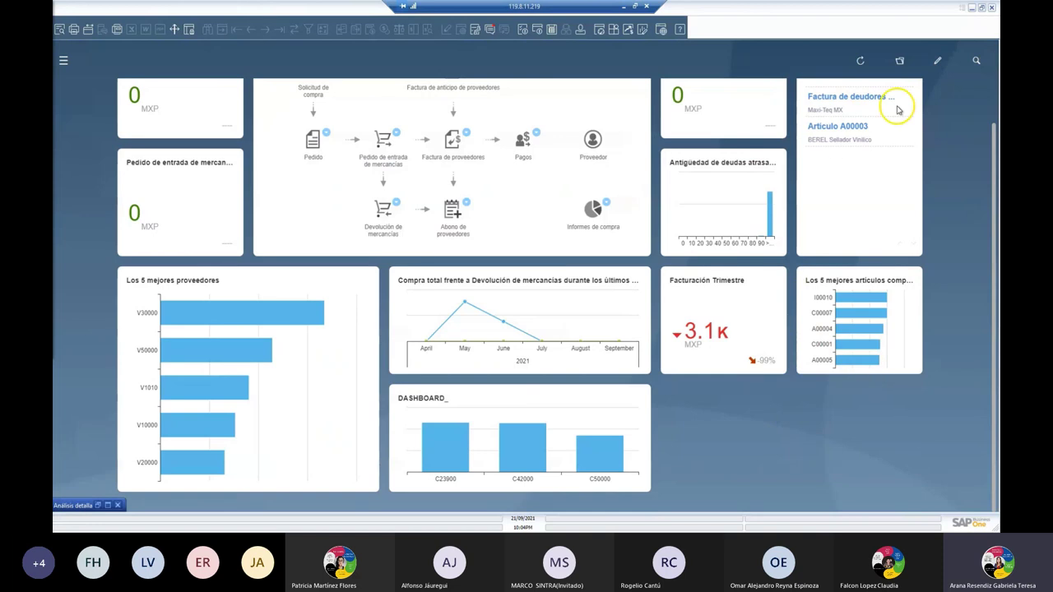
# Put the cockpit in edit mode and search the widget gallery for 5 mejores c
pyautogui.click(939, 63)
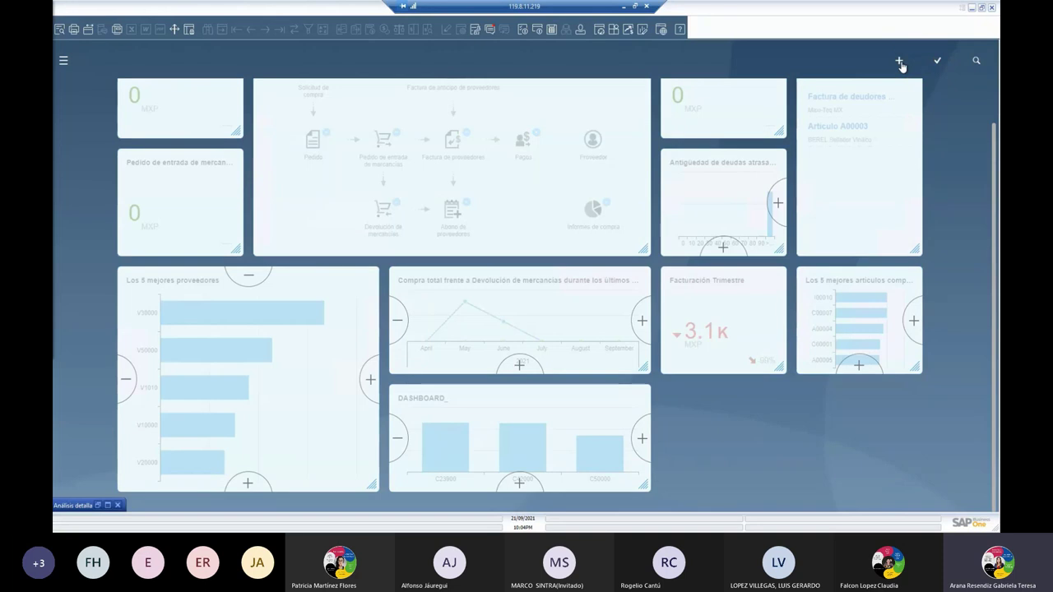
pyautogui.click(901, 62)
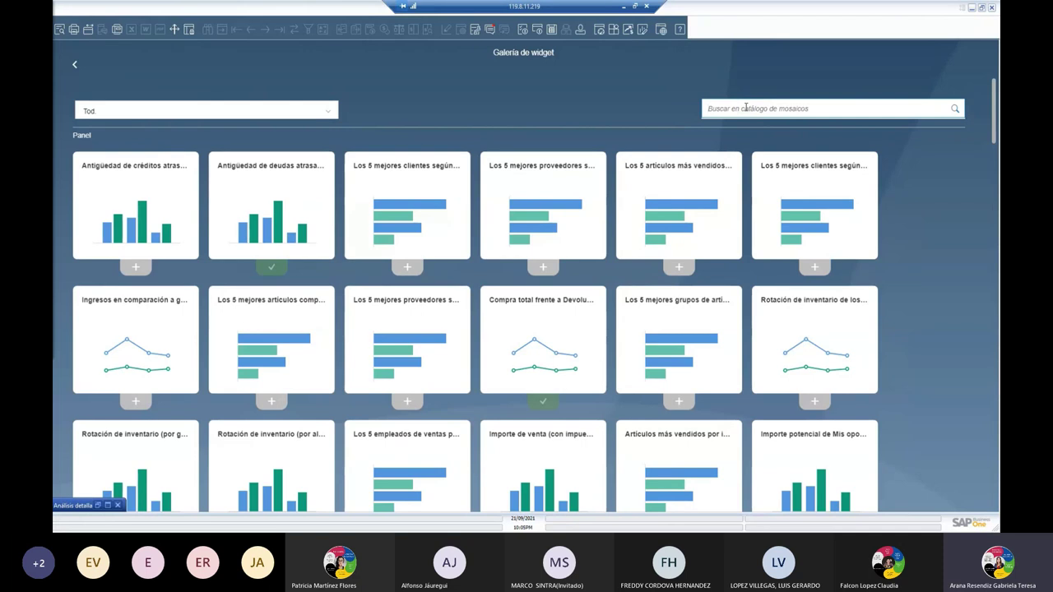
pyautogui.write('5 emjore')
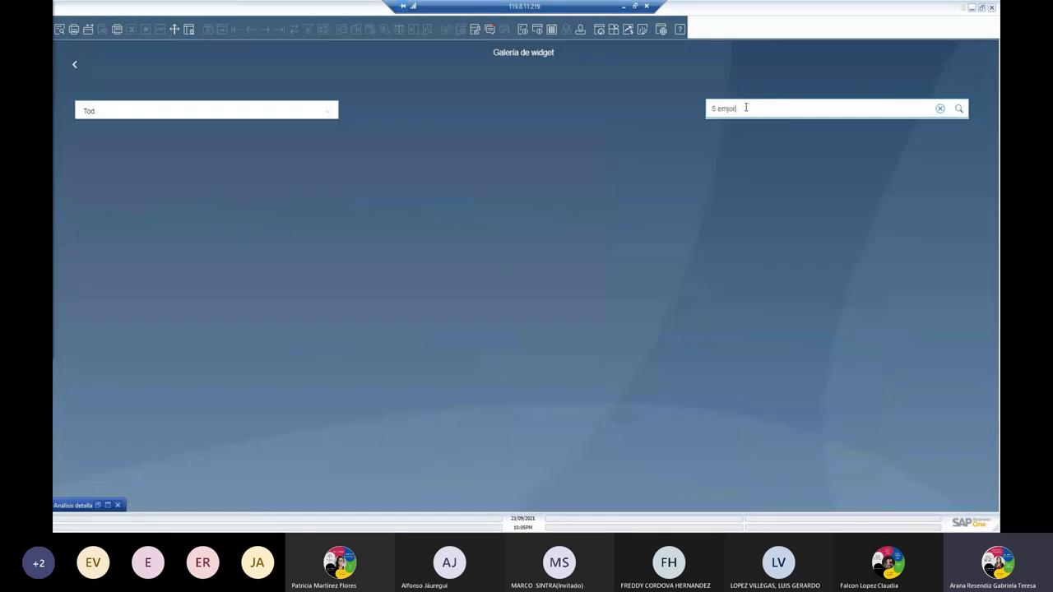
pyautogui.press('BackSpace')
pyautogui.press('BackSpace')
pyautogui.press('BackSpace')
pyautogui.press('BackSpace')
pyautogui.press('BackSpace')
pyautogui.write('5 mejor')
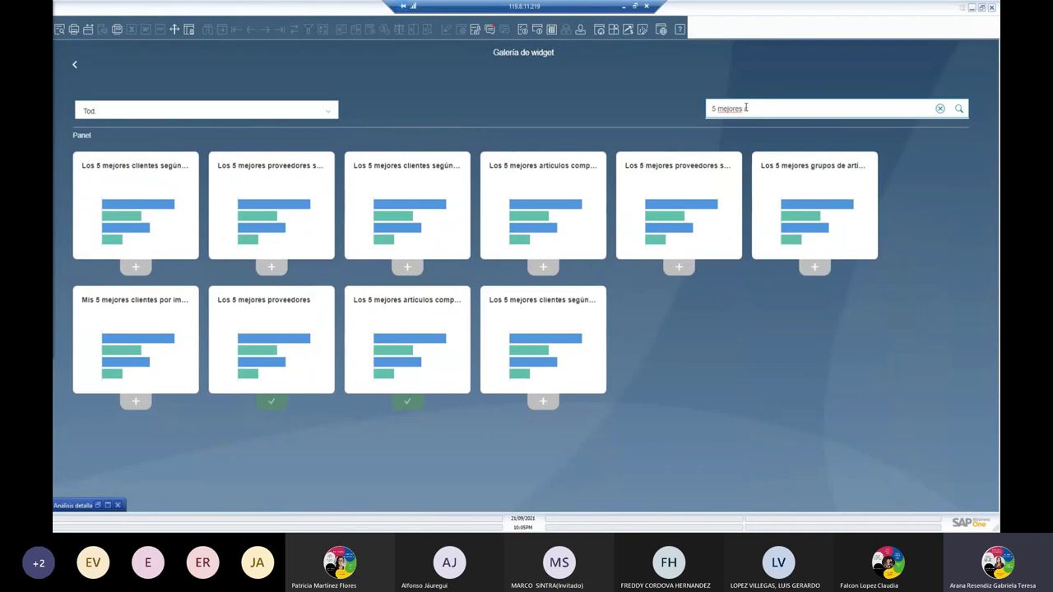
pyautogui.write('es c')
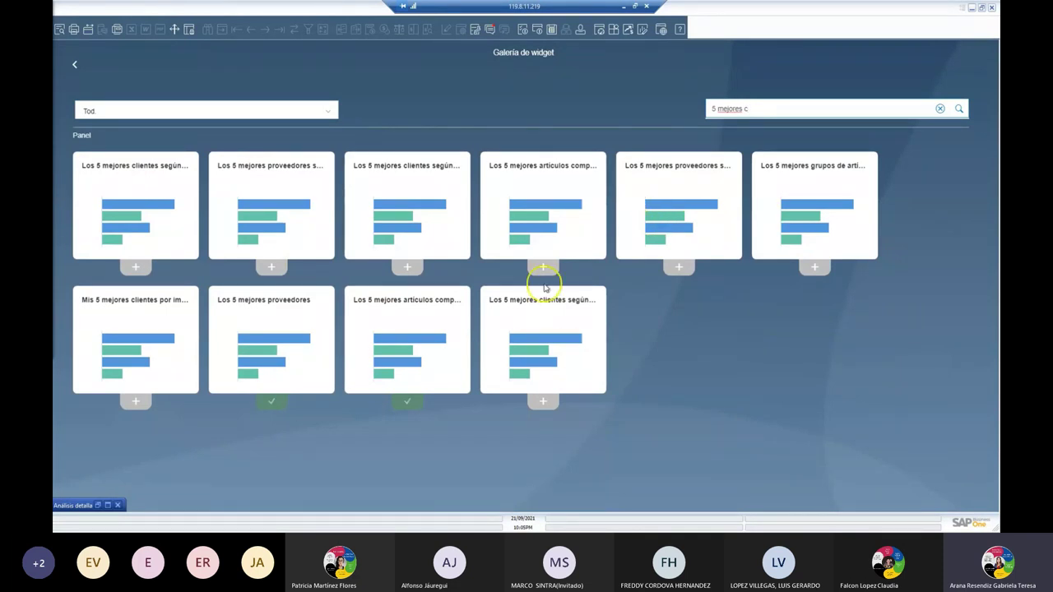
# Add the Los 5 mejores clientes según importe de ventas_ widget to the cockpit and save the updated cockpit
pyautogui.click(543, 402)
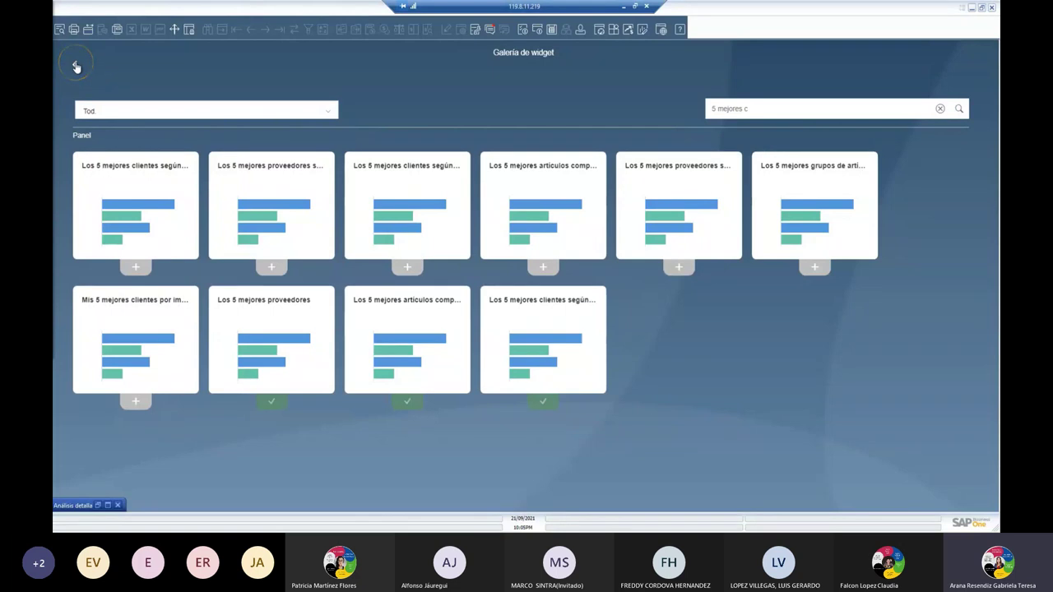
pyautogui.click(75, 65)
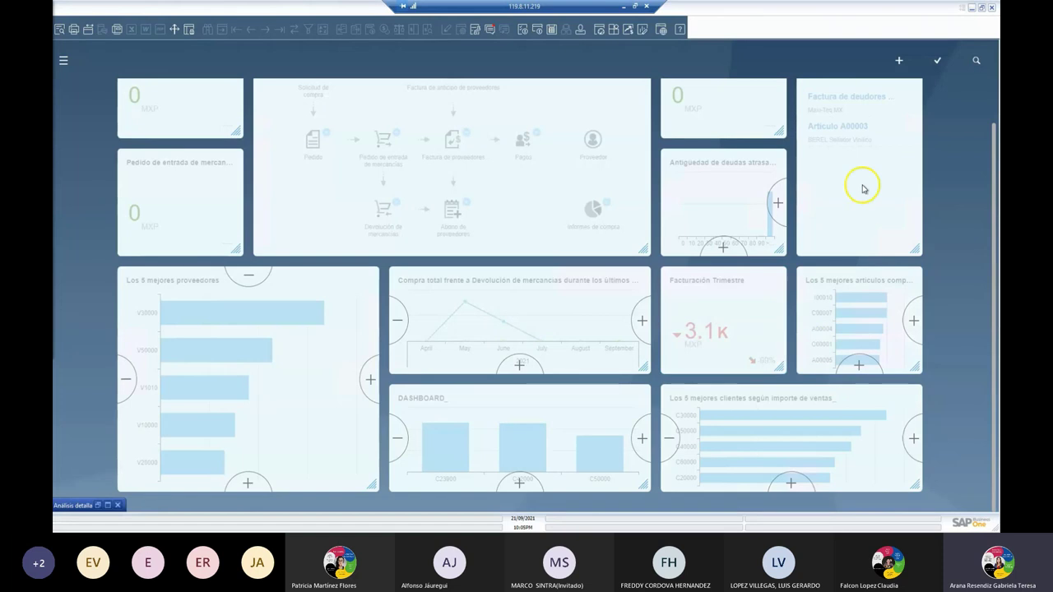
pyautogui.click(939, 62)
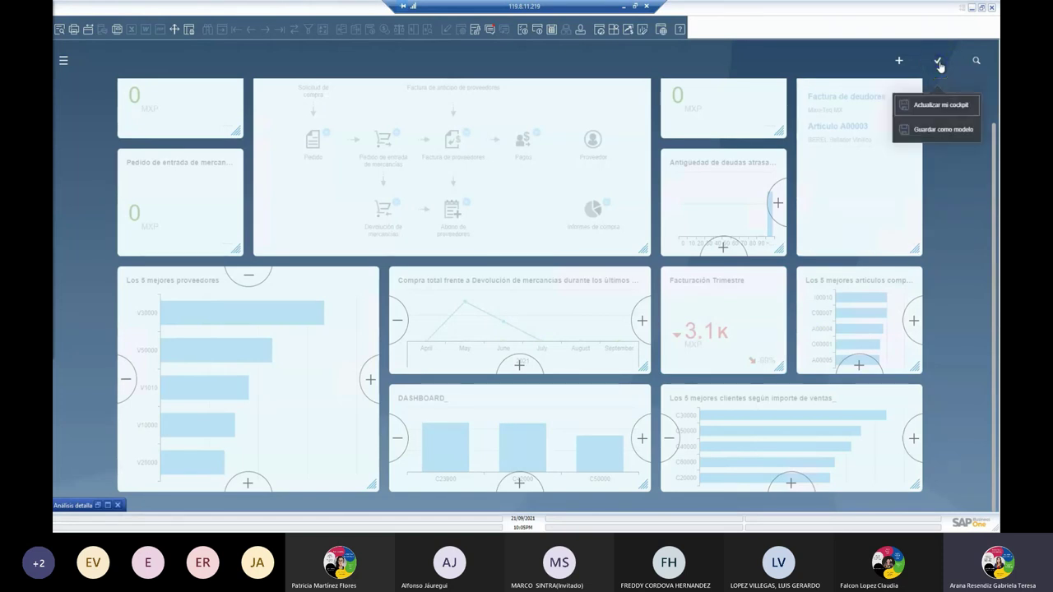
pyautogui.click(937, 104)
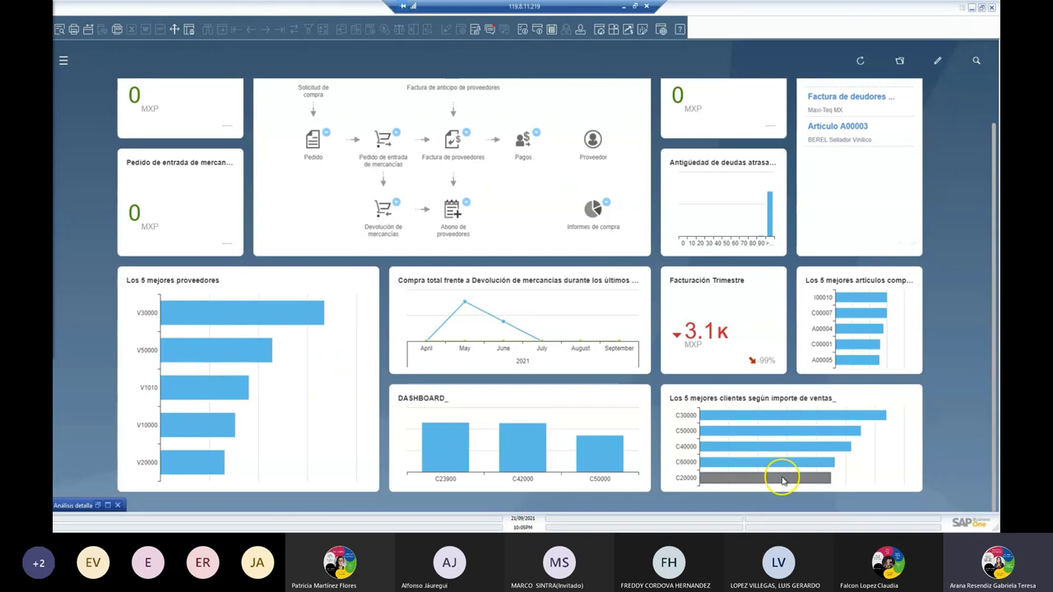
# Run the Cliente 360 action on the second-ranked customer's bar and examine the advanced panel's General and Ventas sections
pyautogui.click(775, 432)
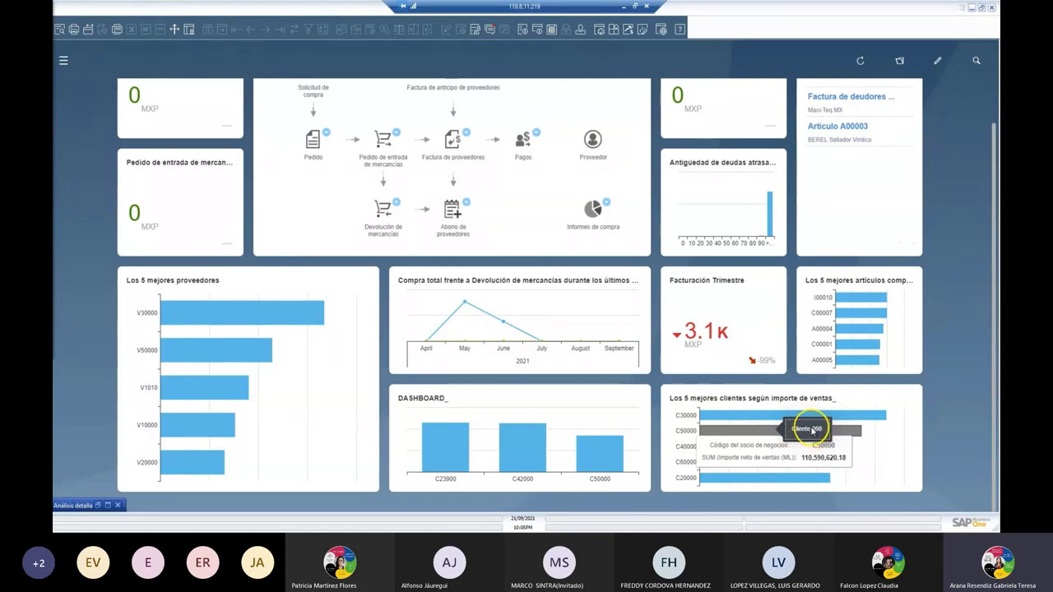
pyautogui.click(811, 430)
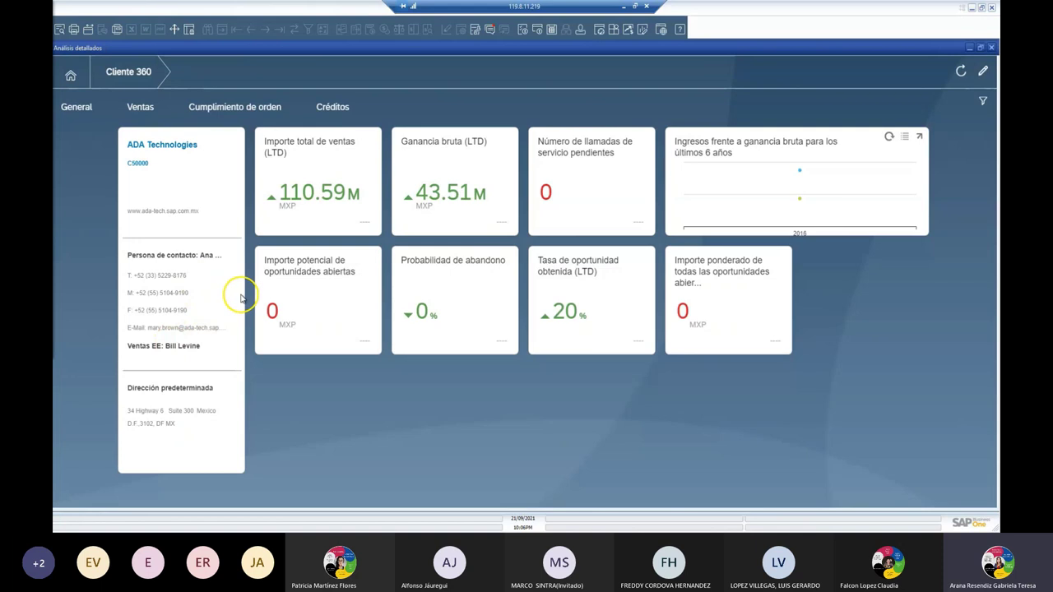
pyautogui.click(349, 222)
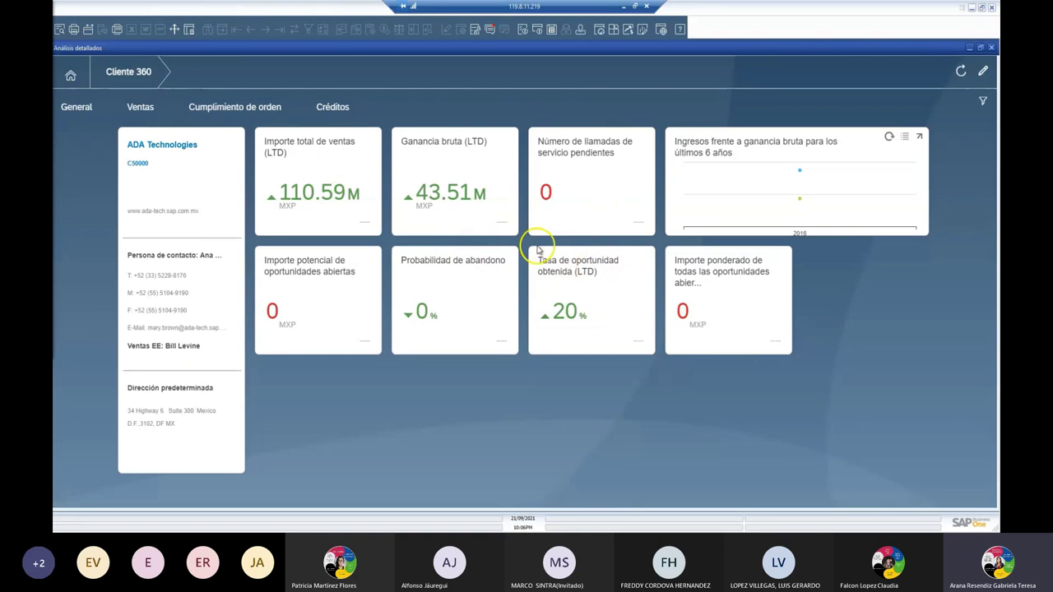
pyautogui.click(140, 112)
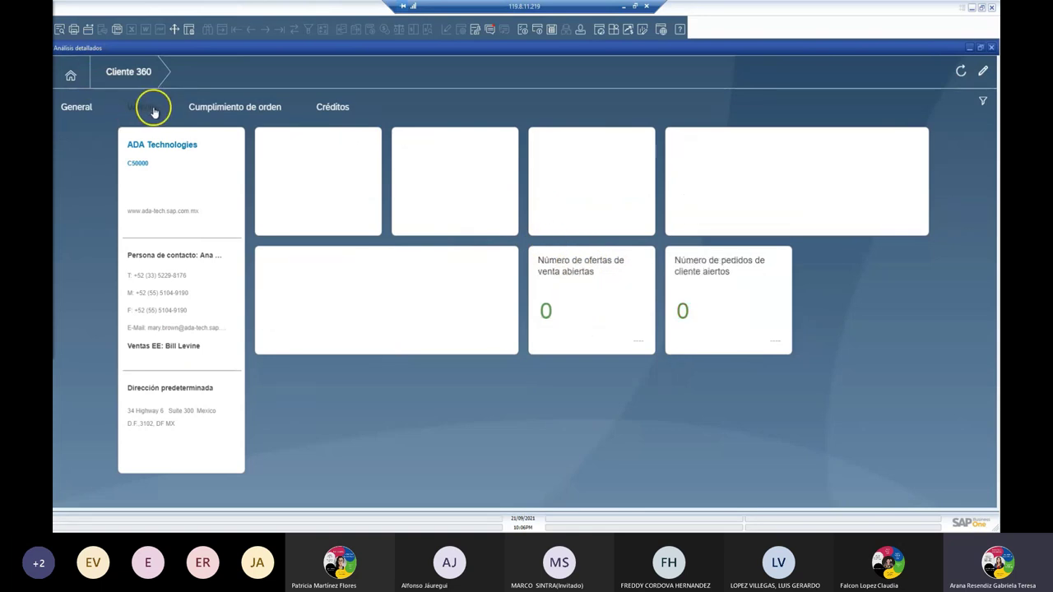
# Examine the Cumplimiento de orden and Créditos sections of the Cliente 360 advanced panel
pyautogui.click(219, 115)
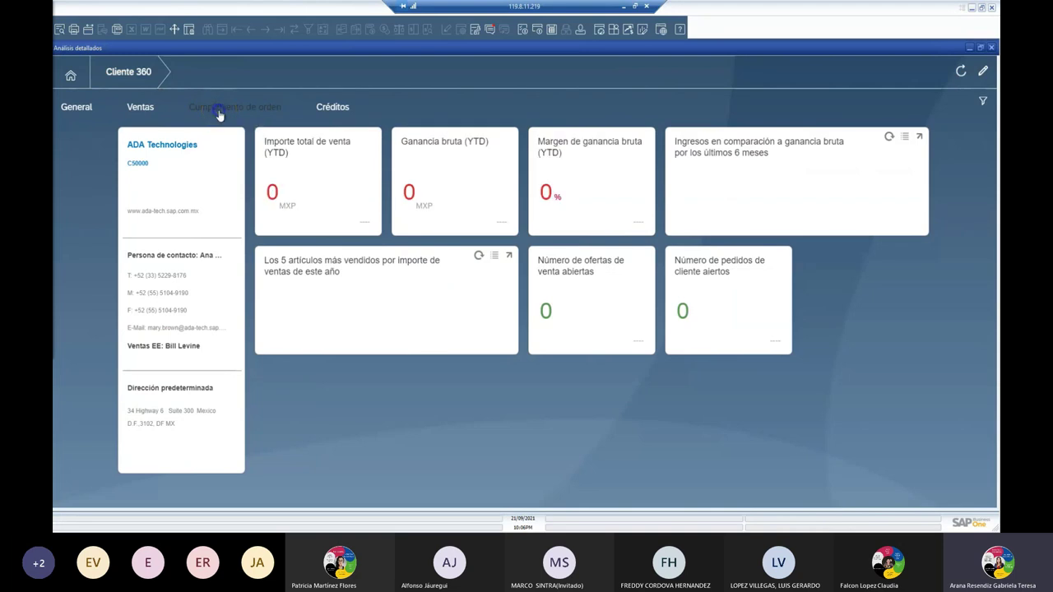
pyautogui.click(335, 109)
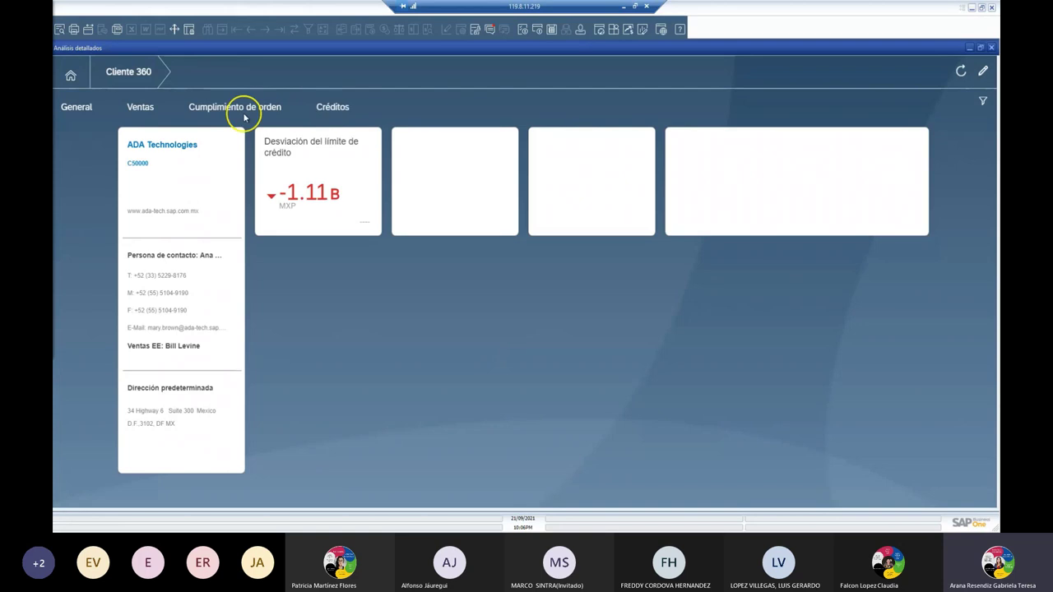
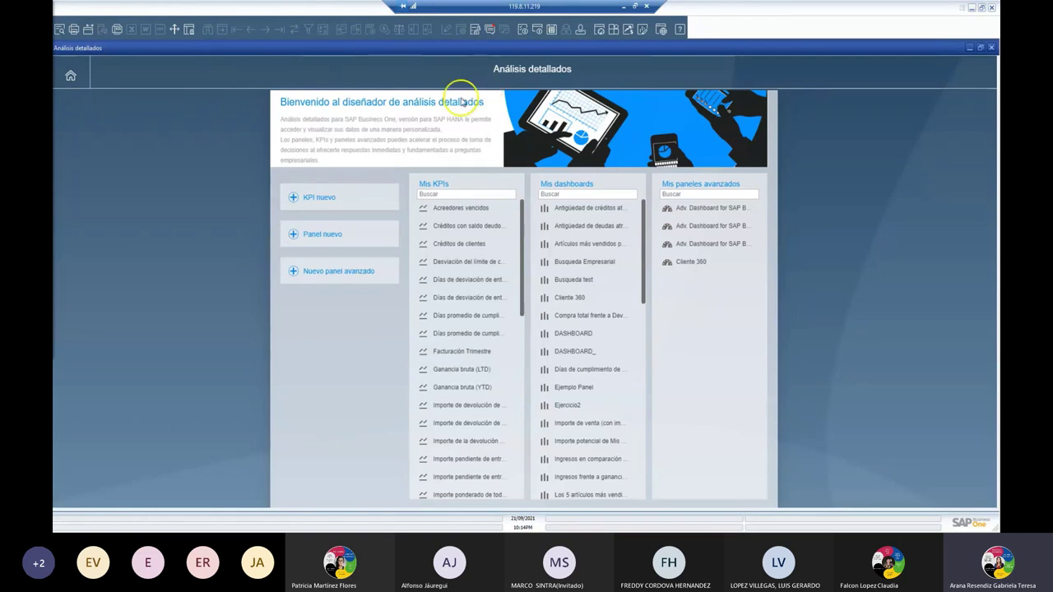
# Create a new panel using the customer relationship calculation view Análisis de la tasa de oportunidad obtenida as its data source
pyautogui.click(332, 236)
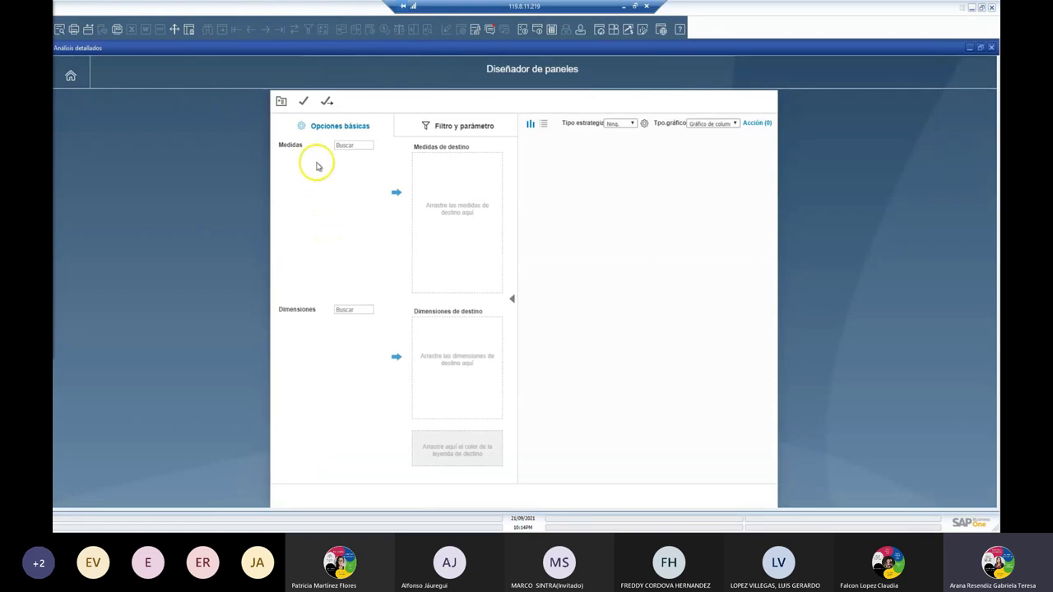
pyautogui.click(280, 102)
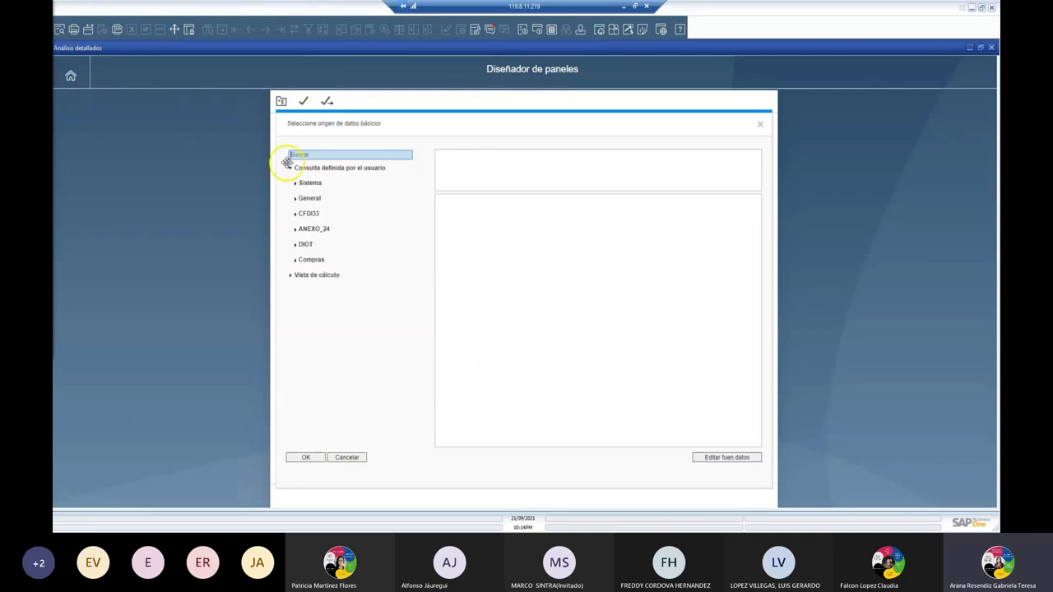
pyautogui.click(291, 275)
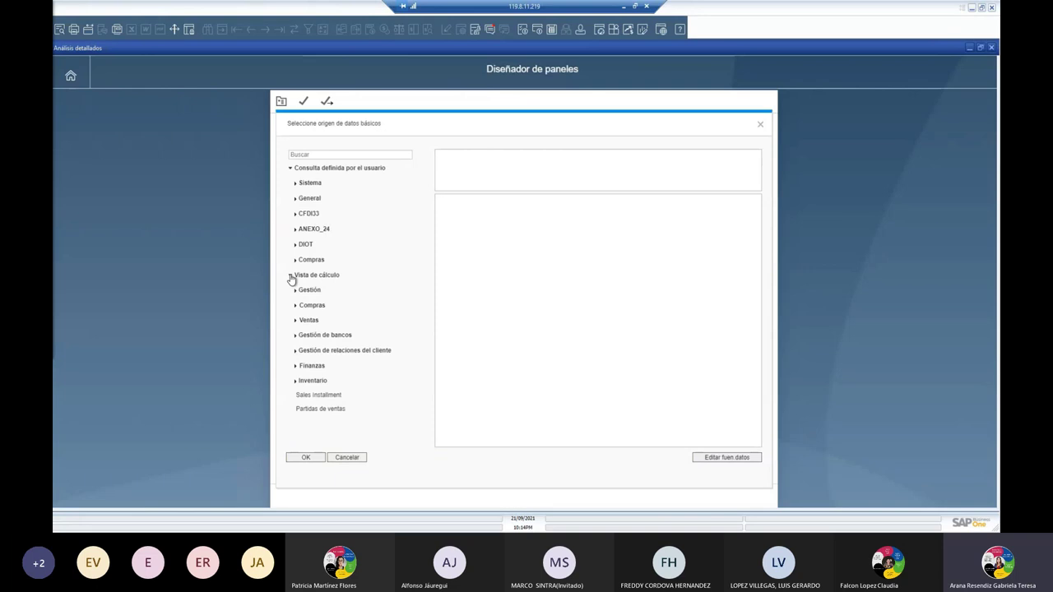
pyautogui.click(295, 352)
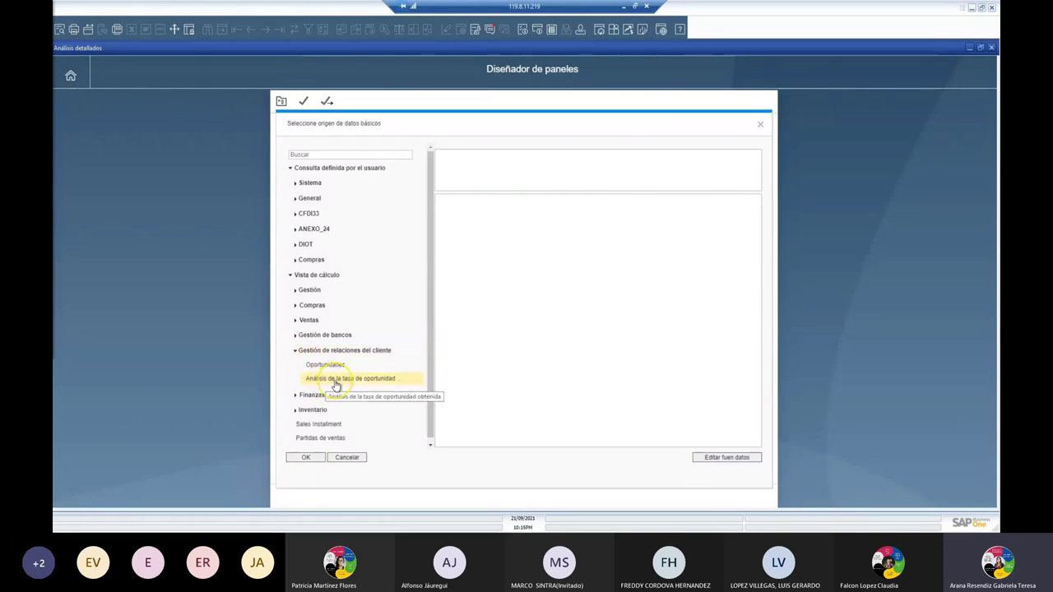
pyautogui.click(335, 380)
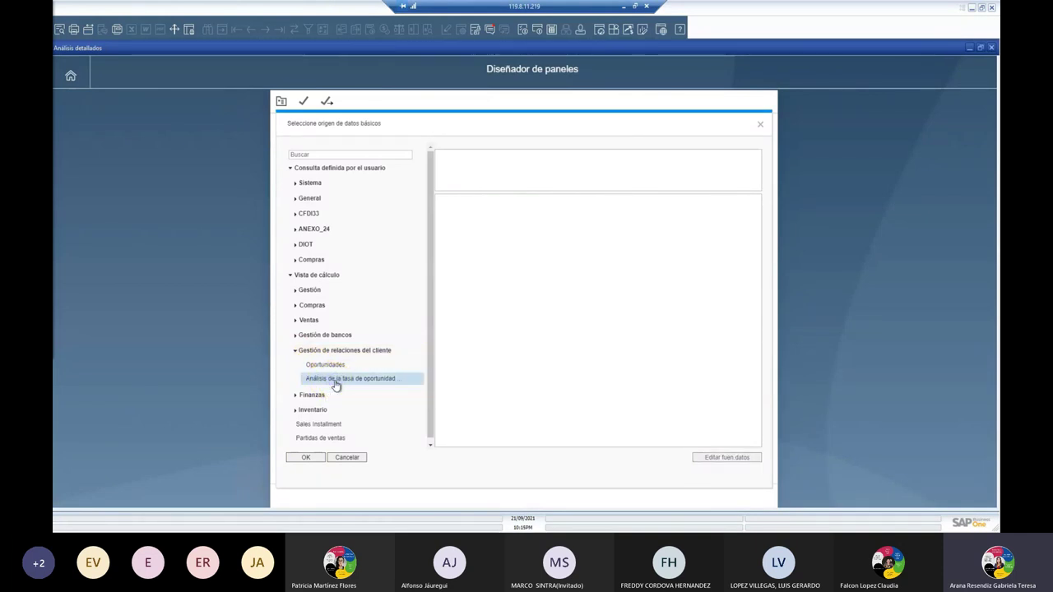
pyautogui.click(306, 460)
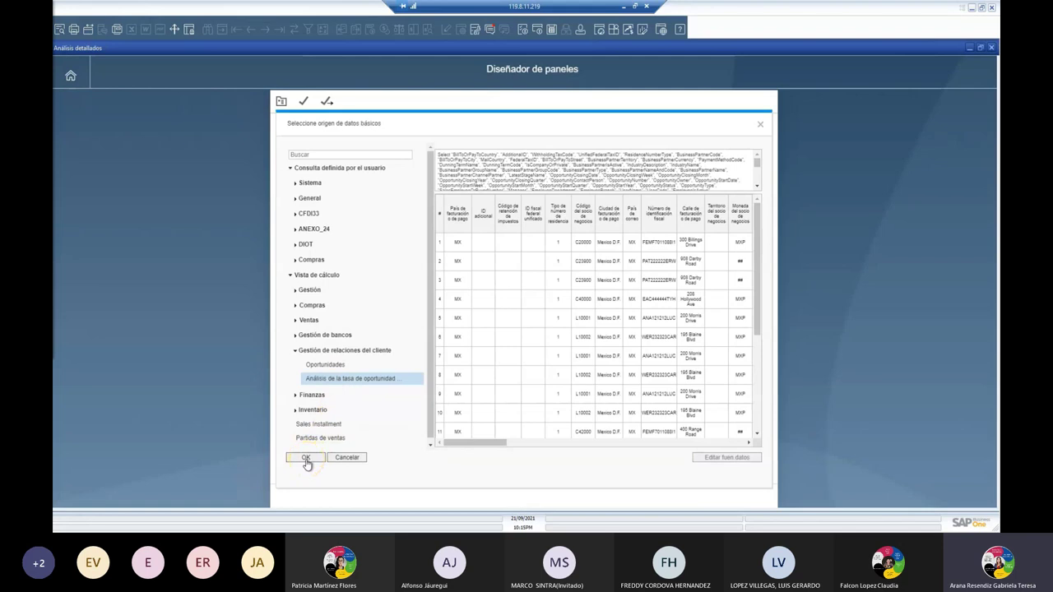
pyautogui.click(306, 460)
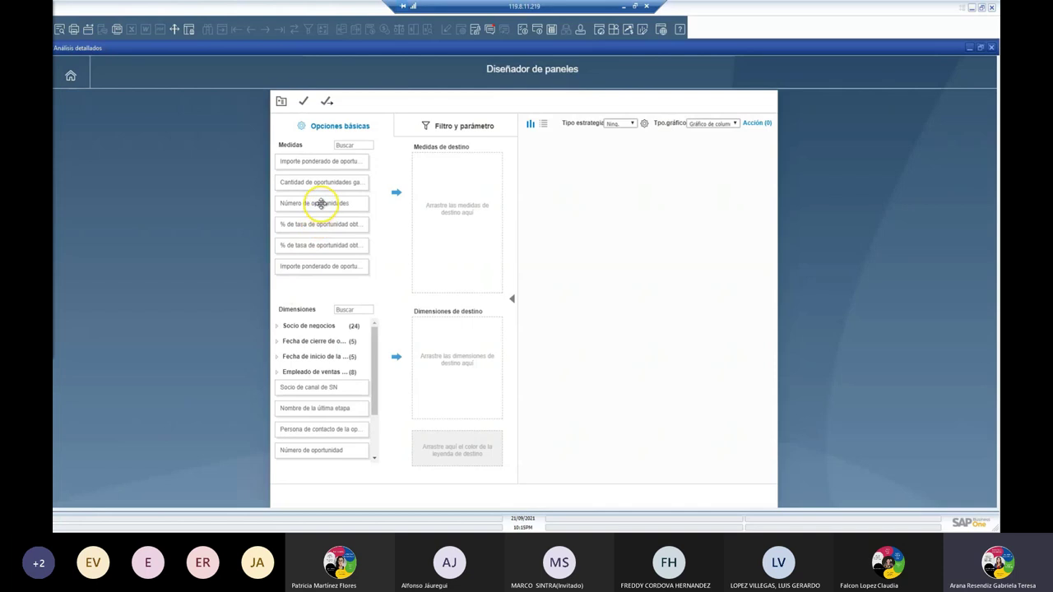
# Add Número de oportunidades as the target measure, with Código del socio de negocios and Status de oportunidad as target dimensions
pyautogui.moveTo(321, 203); pyautogui.dragTo(461, 206)
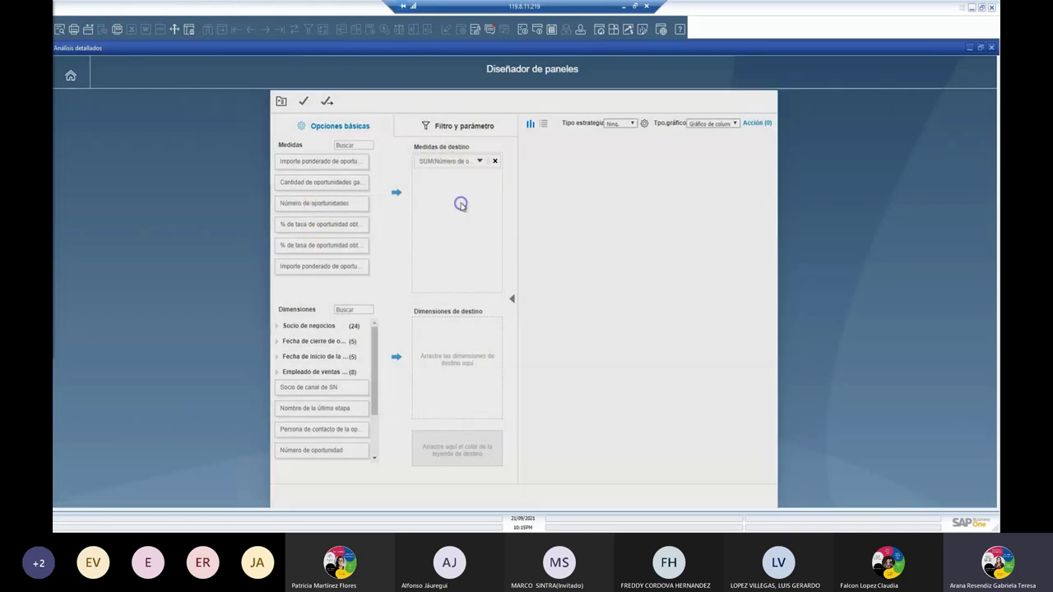
pyautogui.click(448, 206)
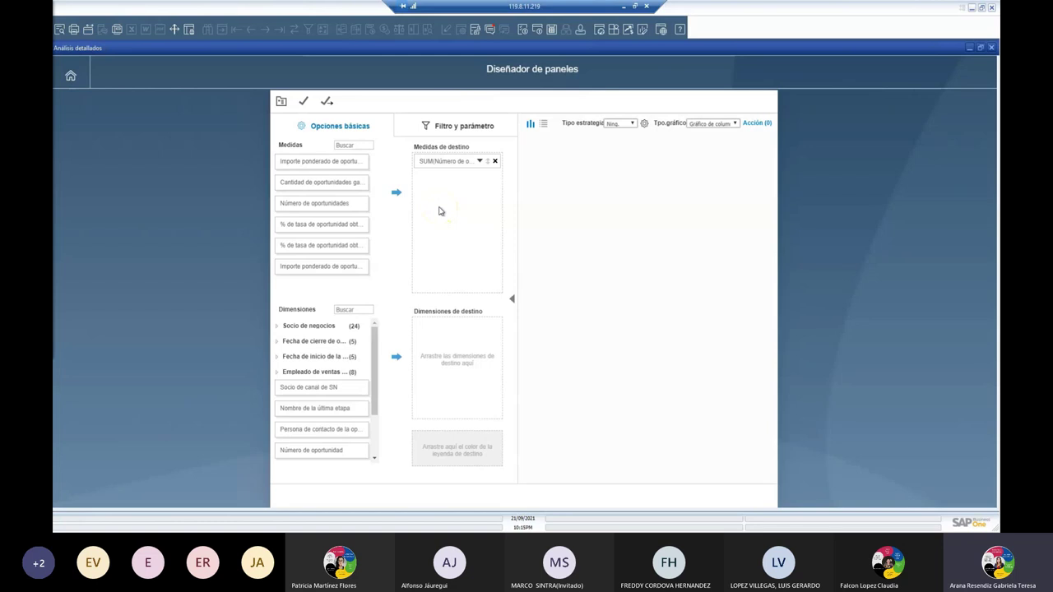
pyautogui.click(276, 327)
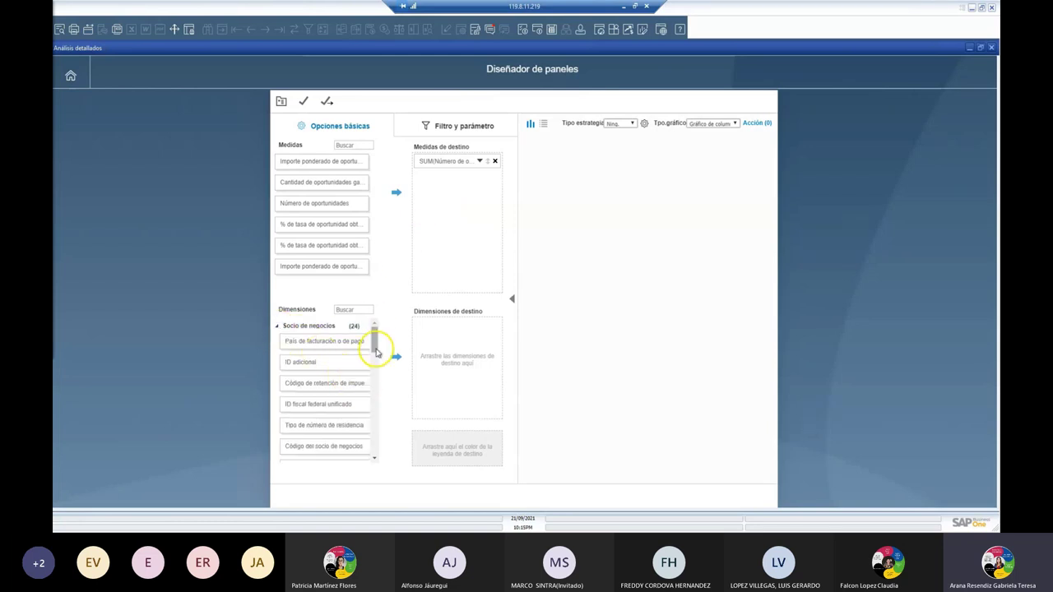
pyautogui.scroll(-1, 375, 345)
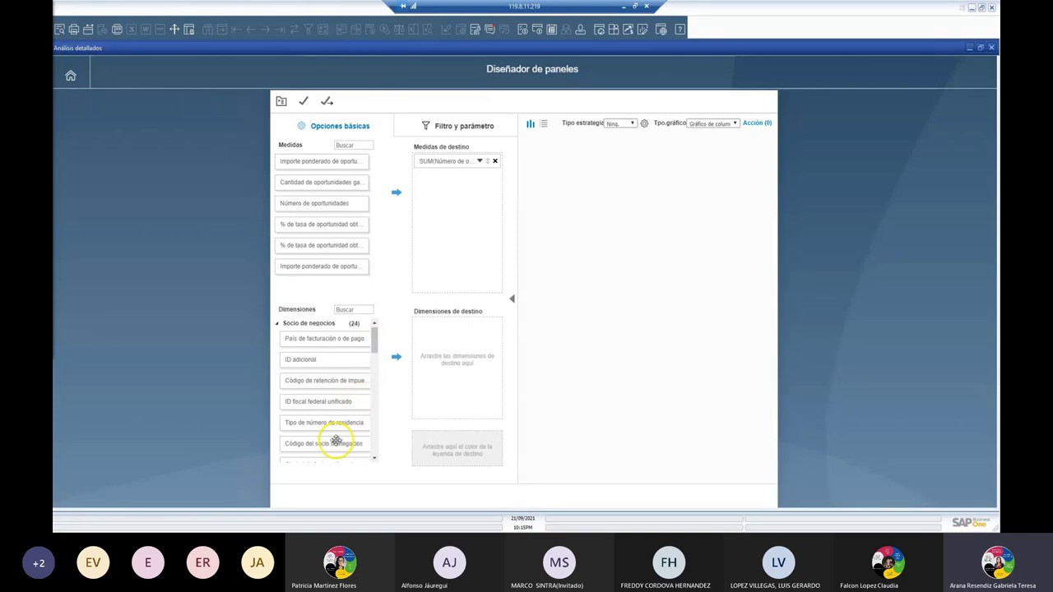
pyautogui.moveTo(340, 442); pyautogui.dragTo(470, 363)
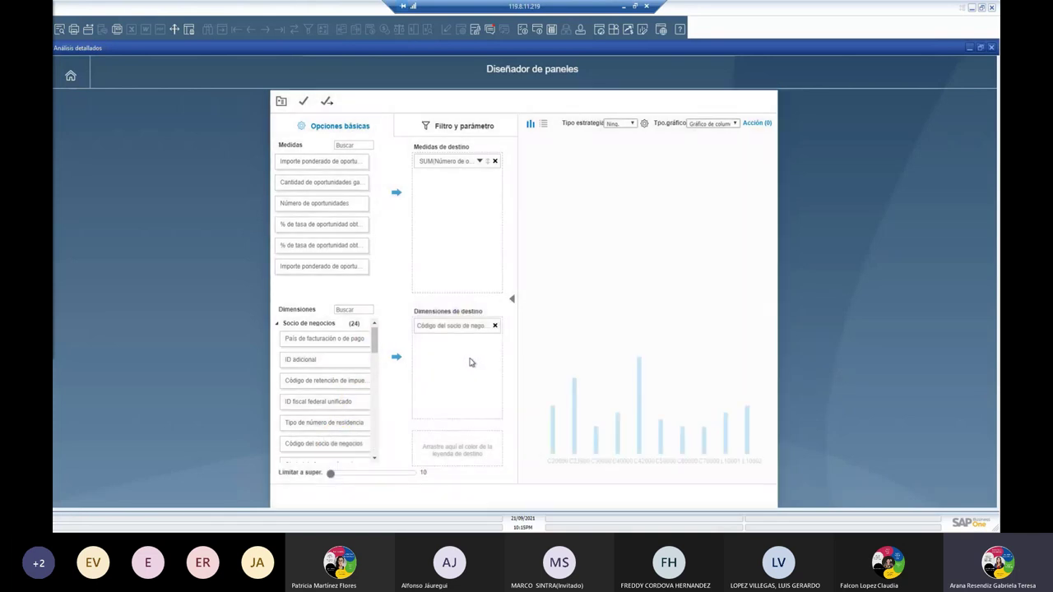
pyautogui.click(277, 324)
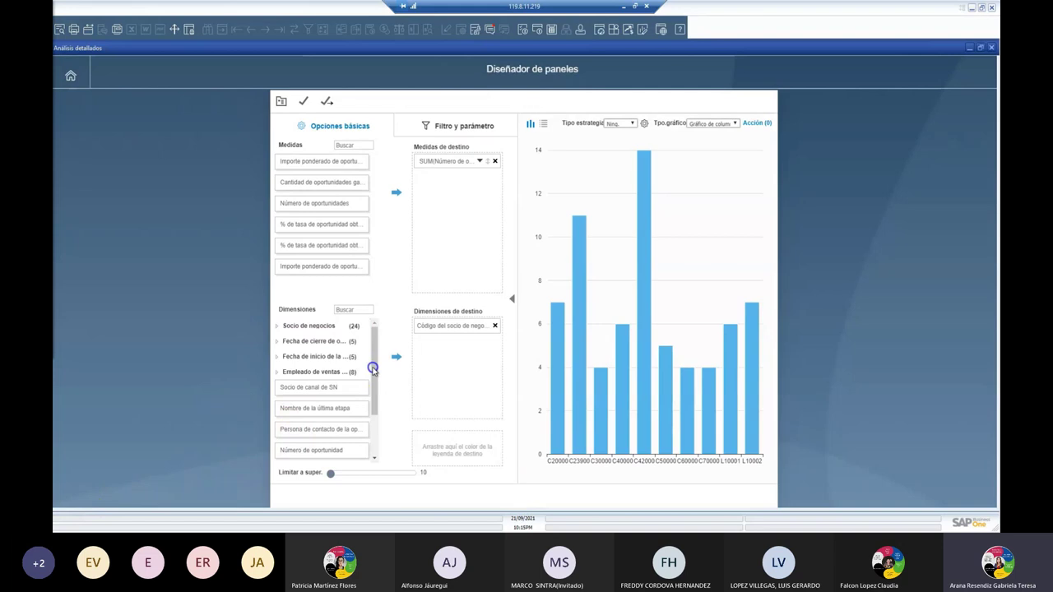
pyautogui.moveTo(373, 369); pyautogui.dragTo(461, 359)
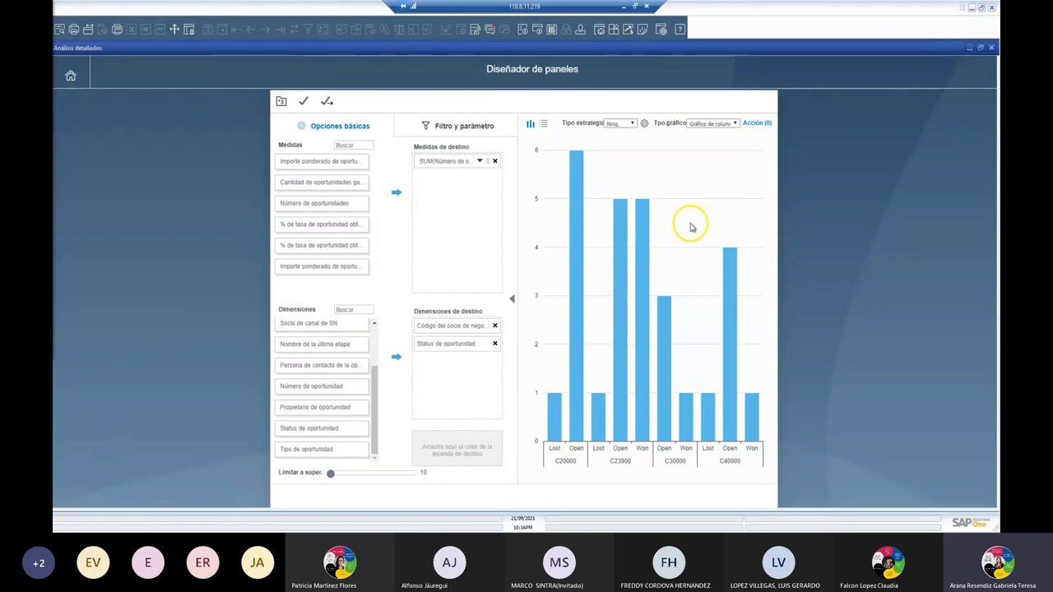
# Add a sidebar display action linking the panel to a SAP Business One window, and start its name with Enlace a D
pyautogui.click(757, 123)
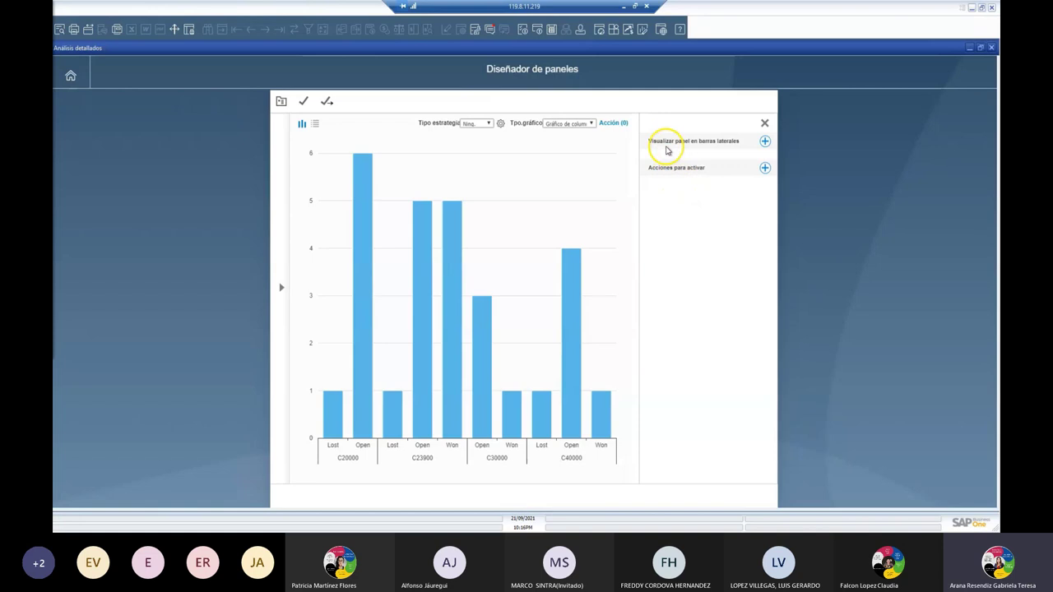
pyautogui.click(765, 142)
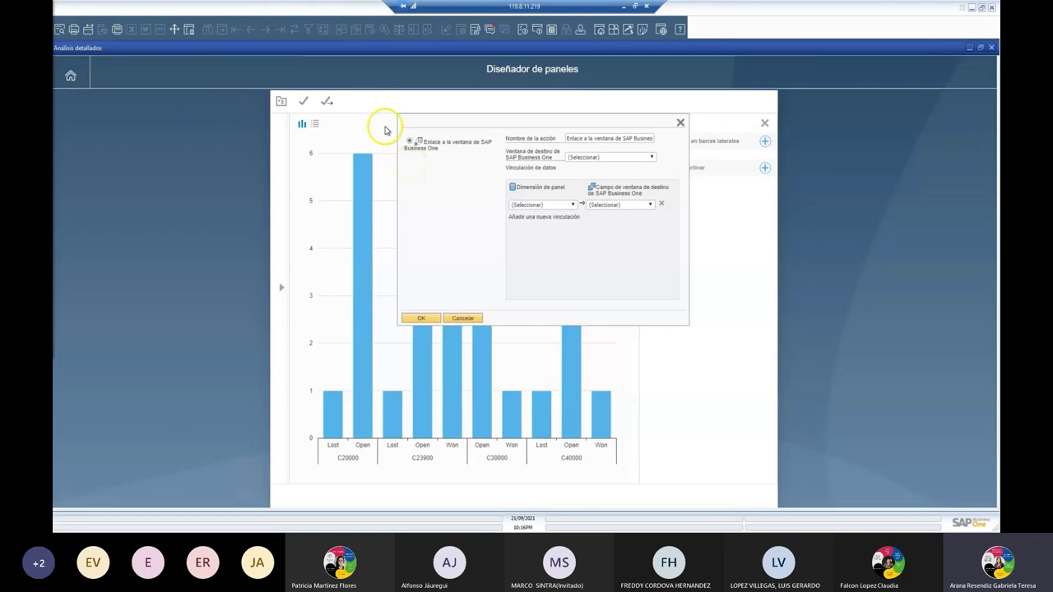
pyautogui.click(631, 139)
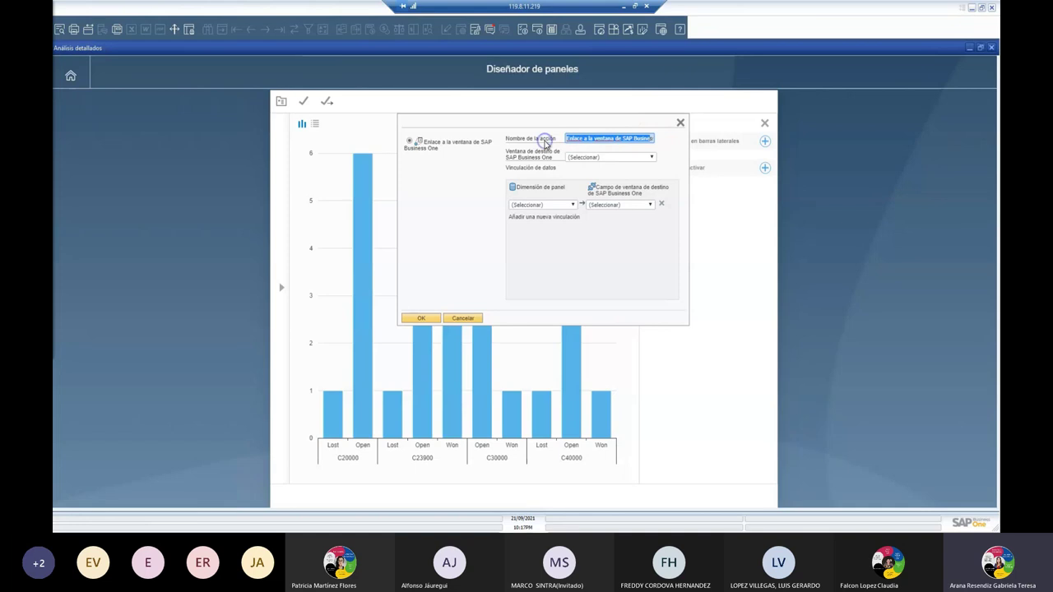
pyautogui.press('BackSpace')
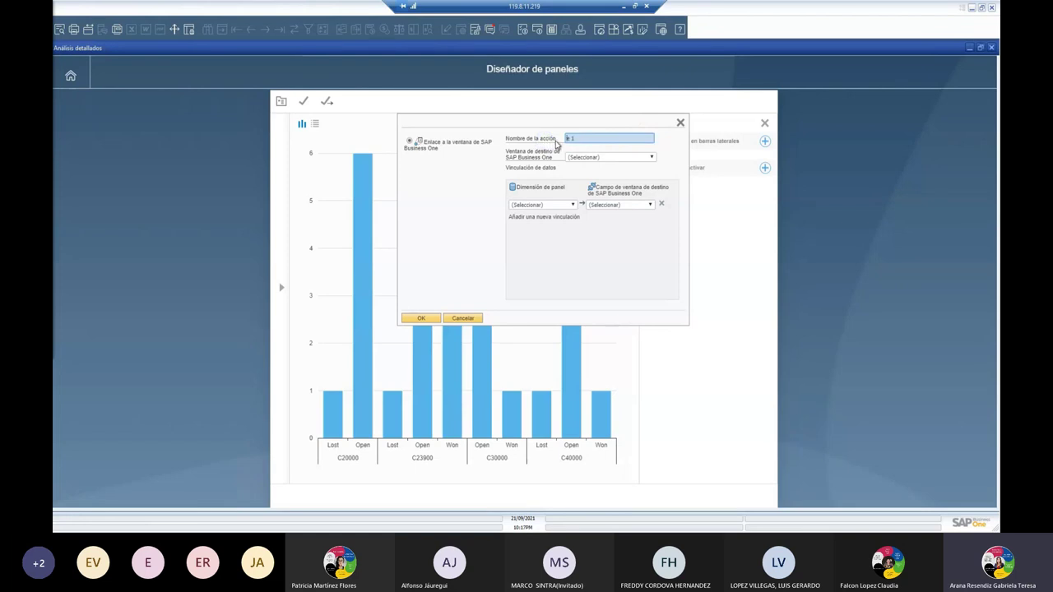
pyautogui.click(600, 139)
pyautogui.write('a')
pyautogui.write(' DH')
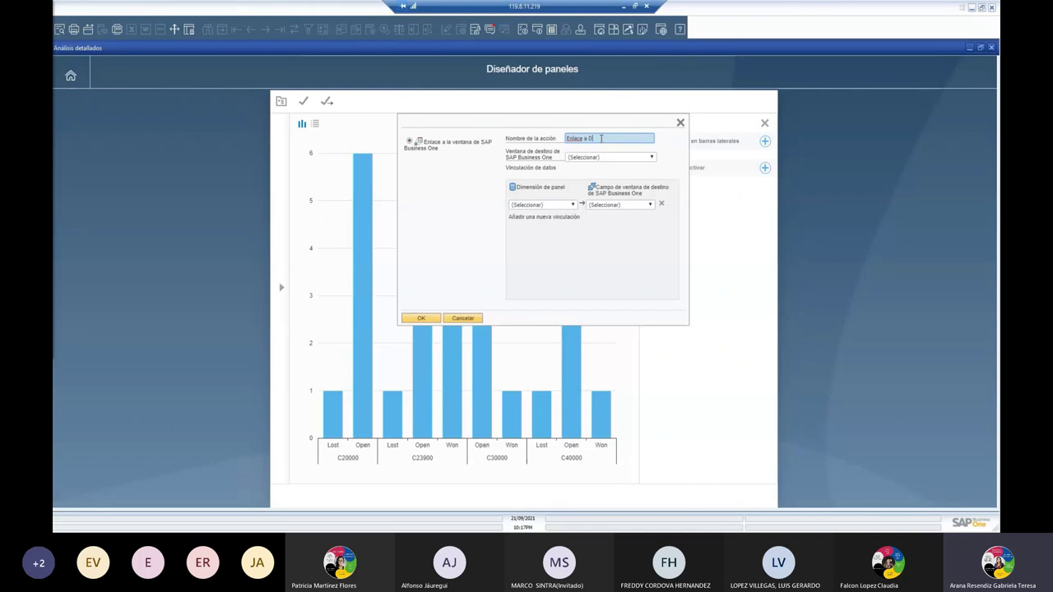